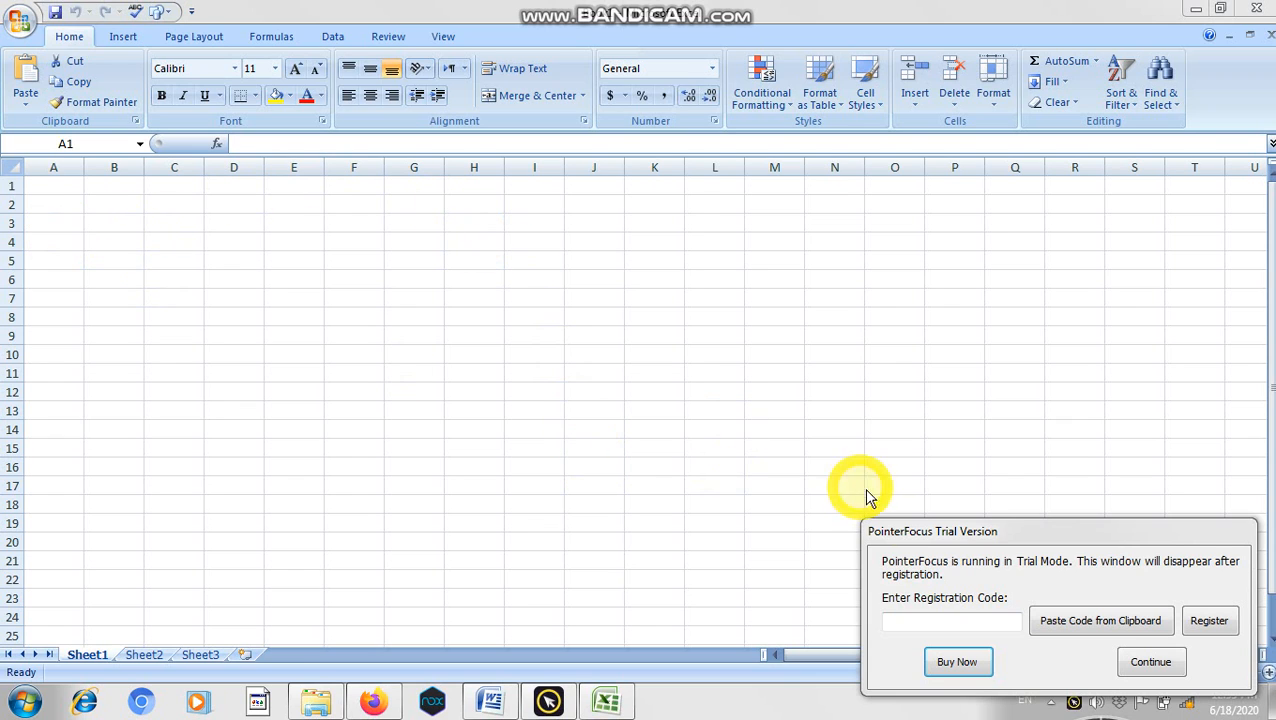
Step: Enter the label SUM in cell A4
{"action": "left_click", "coordinate": [972, 540]}
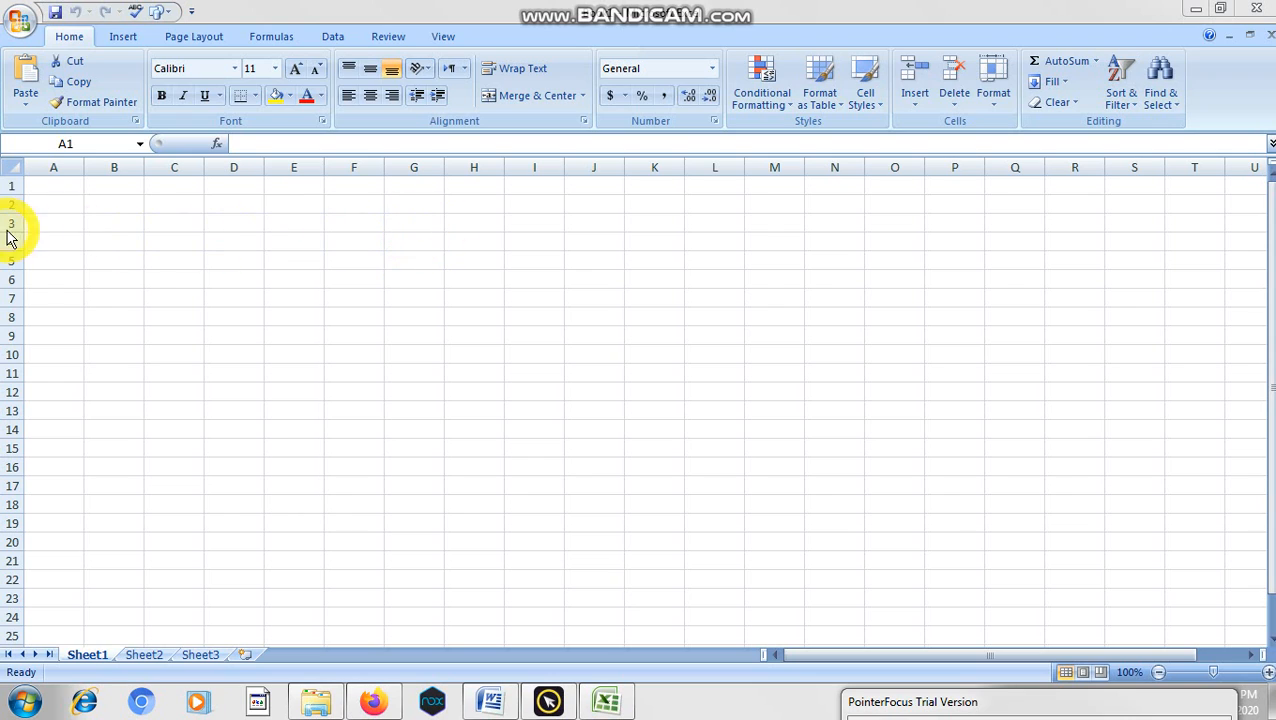
{"action": "double_click", "coordinate": [63, 245]}
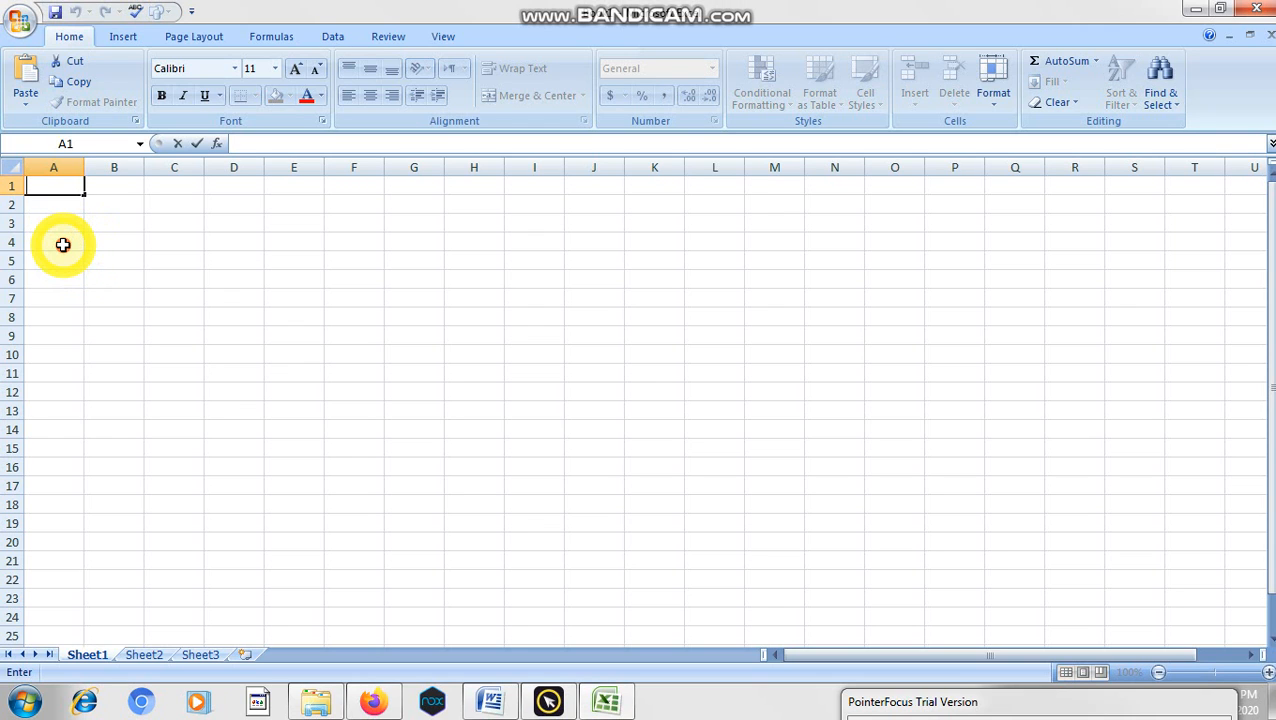
{"action": "left_click", "coordinate": [63, 245]}
{"action": "type", "text": "S"}
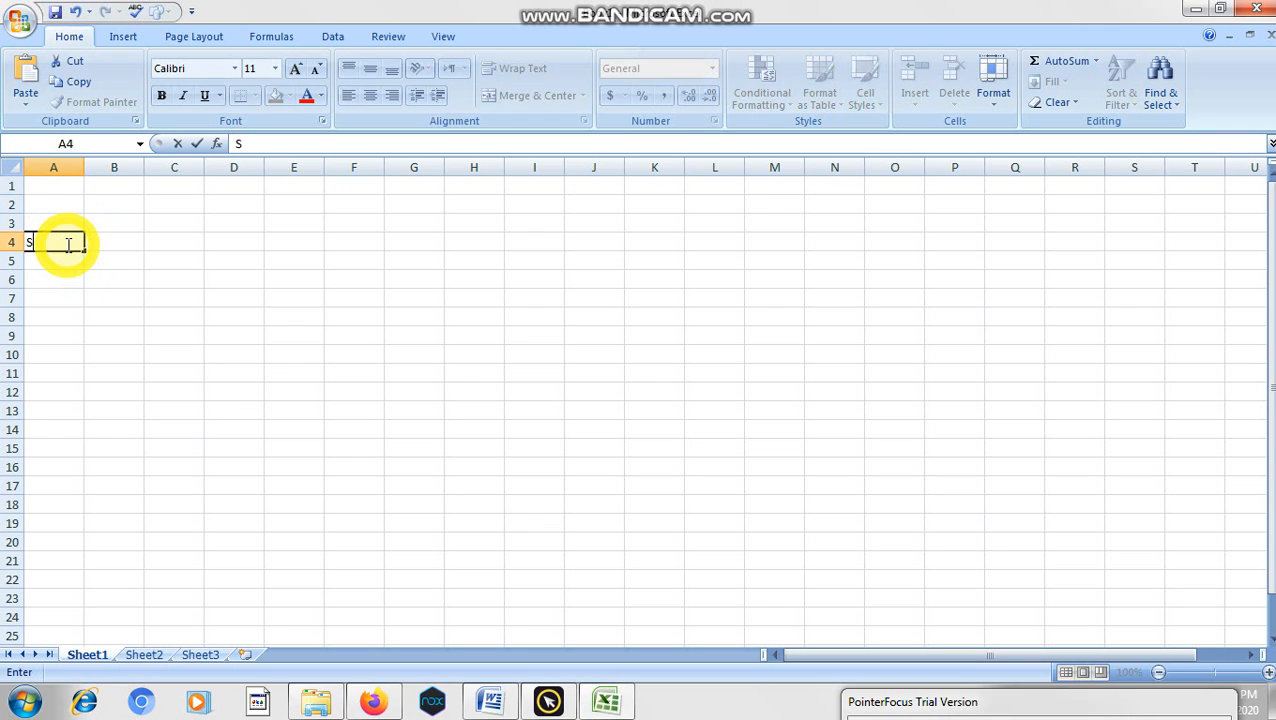
{"action": "type", "text": "um"}
{"action": "key", "text": "BackSpace"}
{"action": "key", "text": "BackSpace"}
{"action": "type", "text": "UM"}
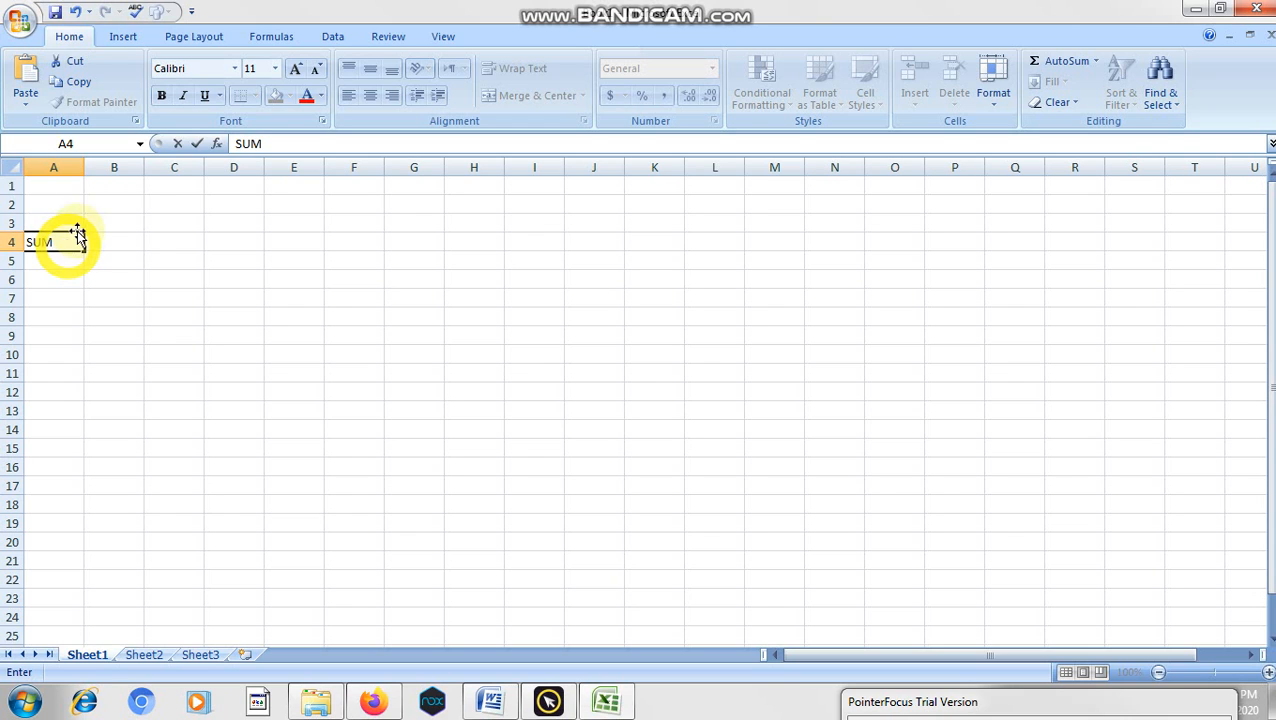
{"action": "left_click", "coordinate": [222, 280]}
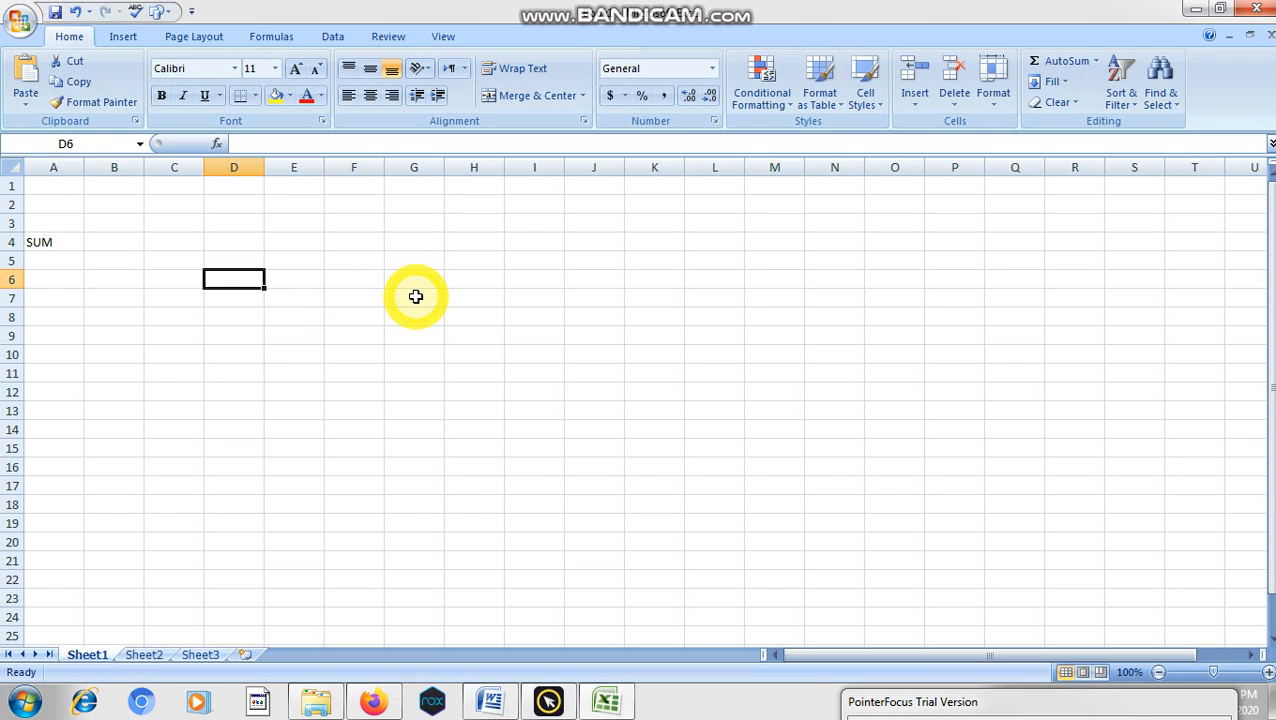
Step: Enter the formula =SUM(A1:A5) in cell E4
{"action": "double_click", "coordinate": [298, 242]}
{"action": "type", "text": "="}
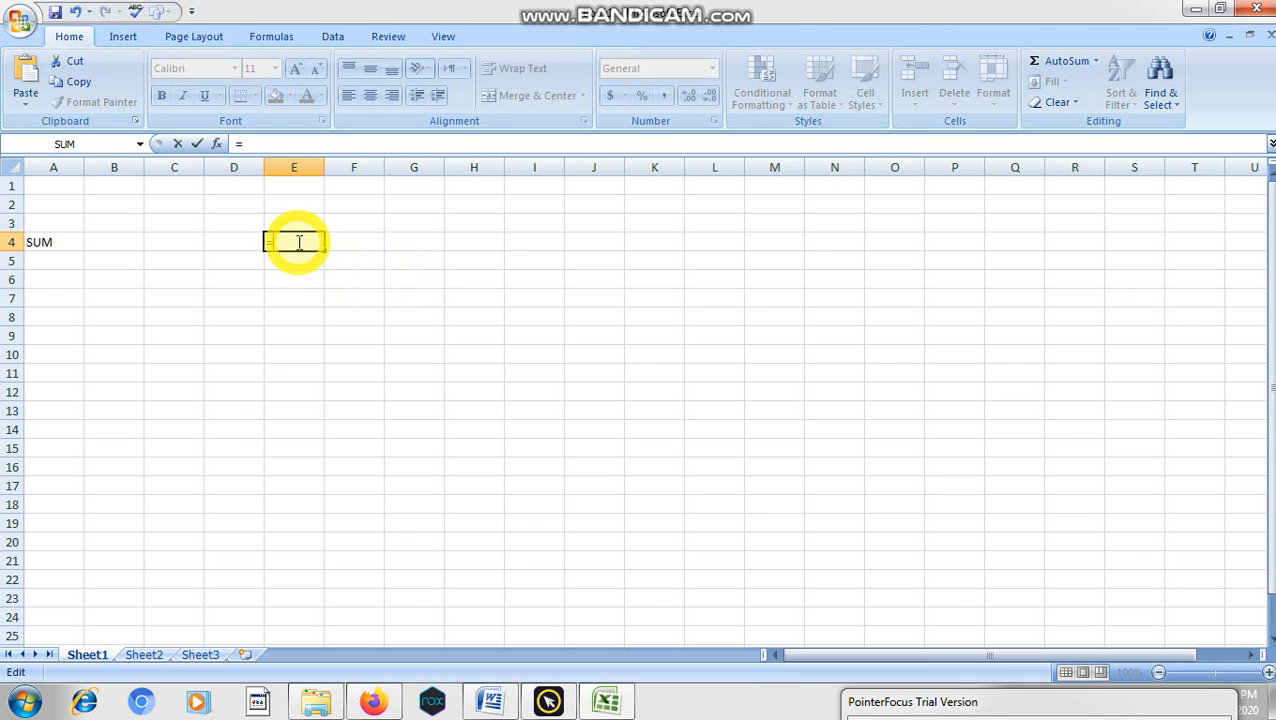
{"action": "type", "text": "sun"}
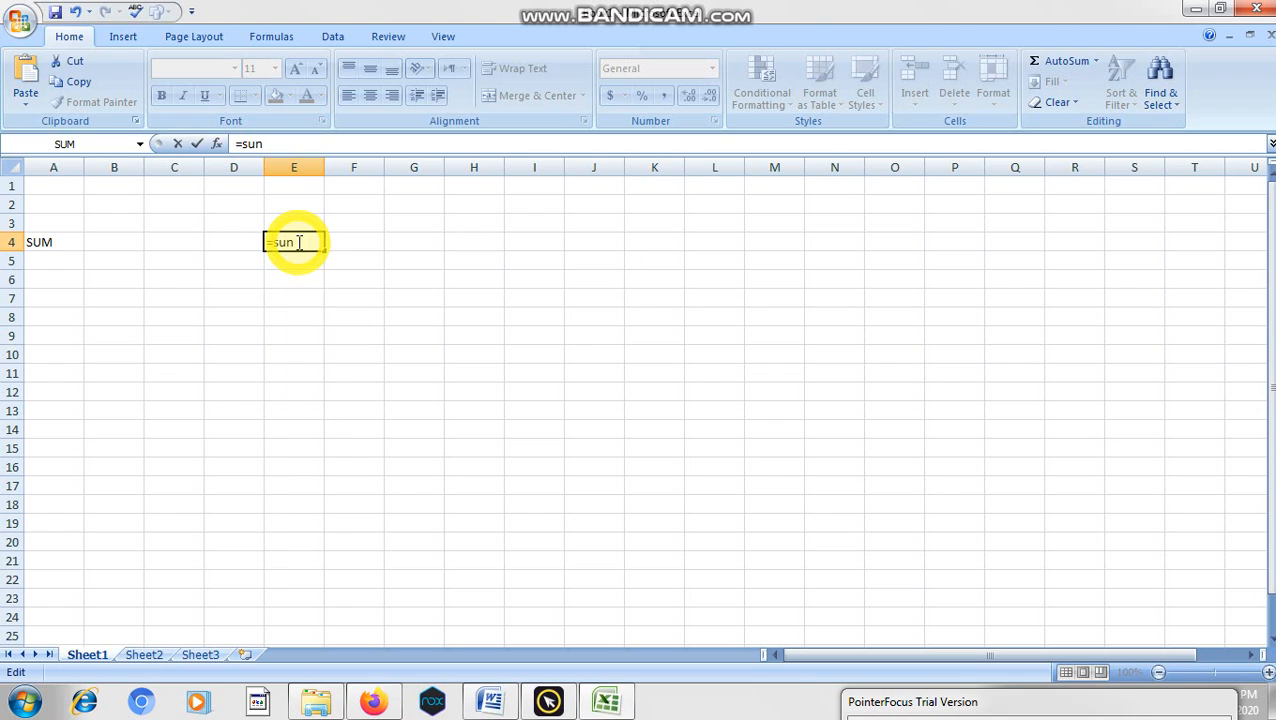
{"action": "key", "text": "BackSpace"}
{"action": "type", "text": "m"}
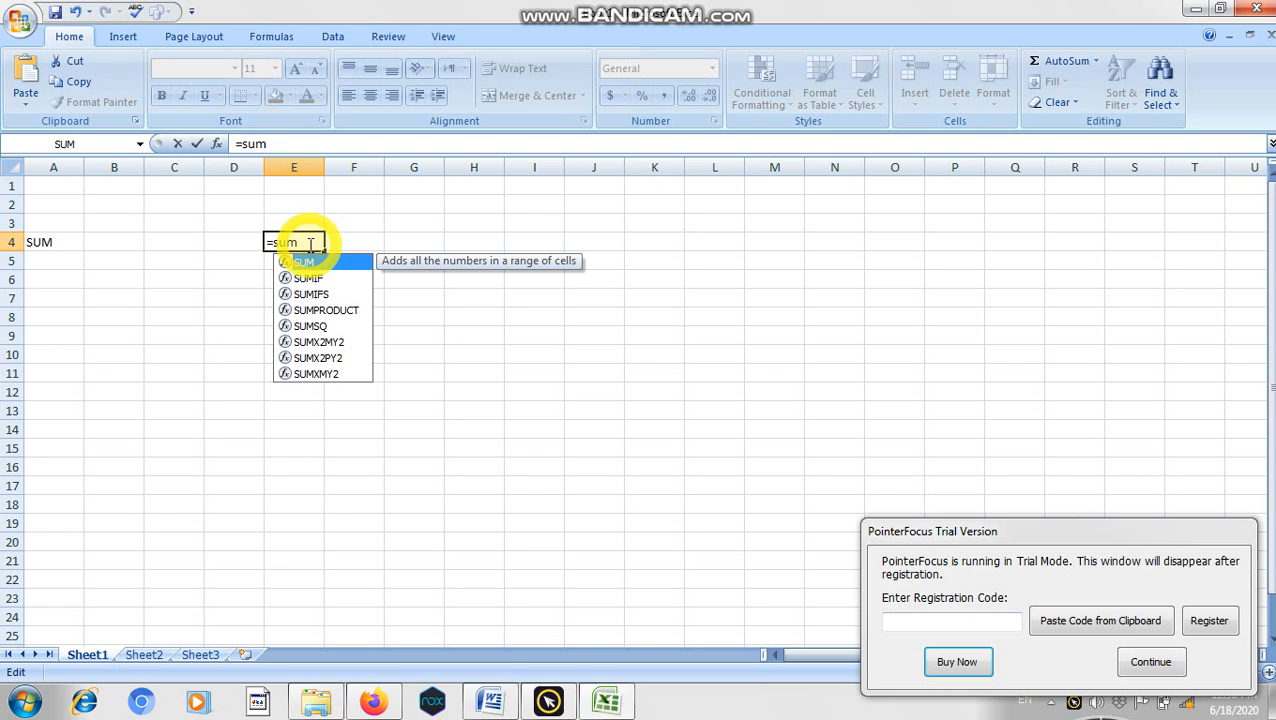
{"action": "type", "text": "("}
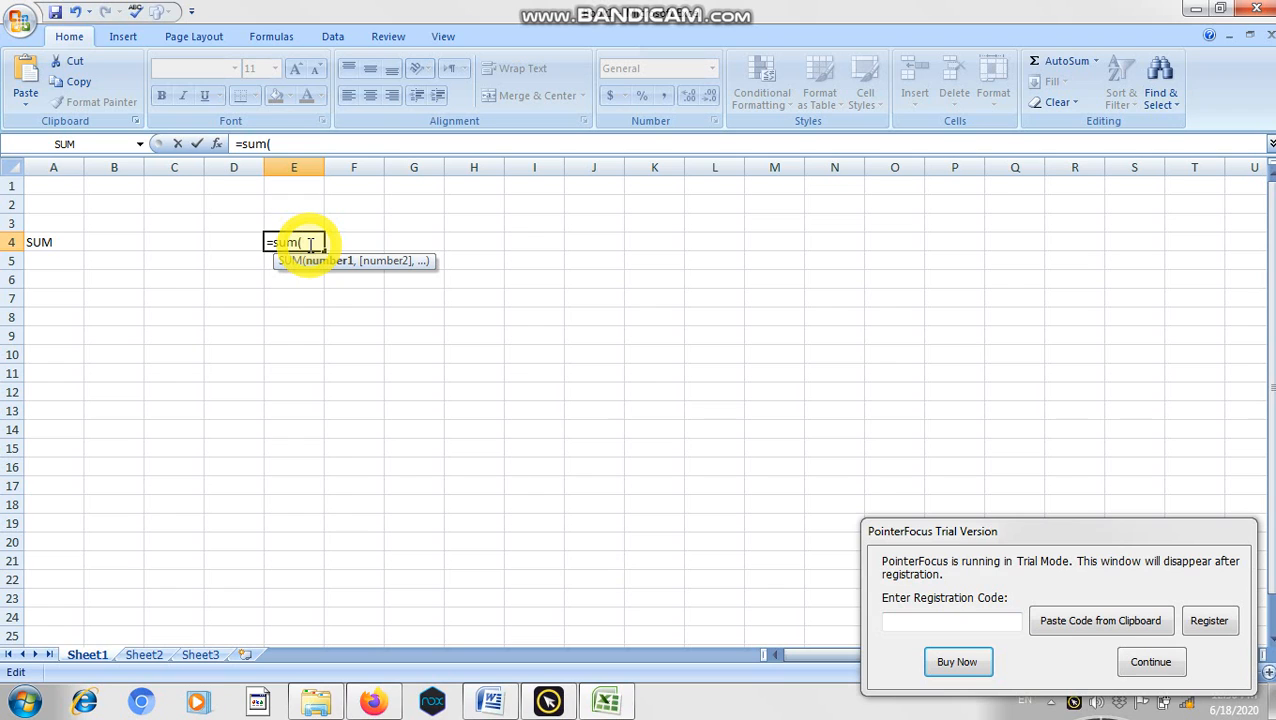
{"action": "type", "text": "a"}
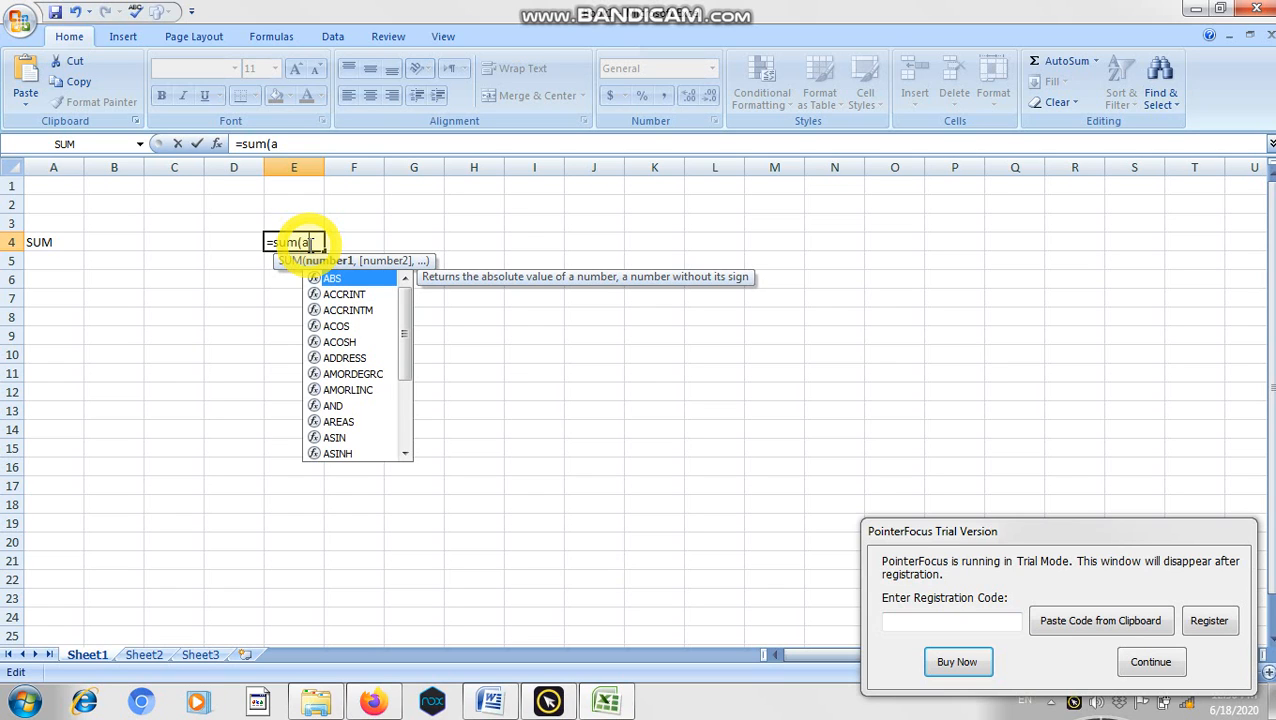
{"action": "key", "text": "BackSpace"}
{"action": "type", "text": "A1"}
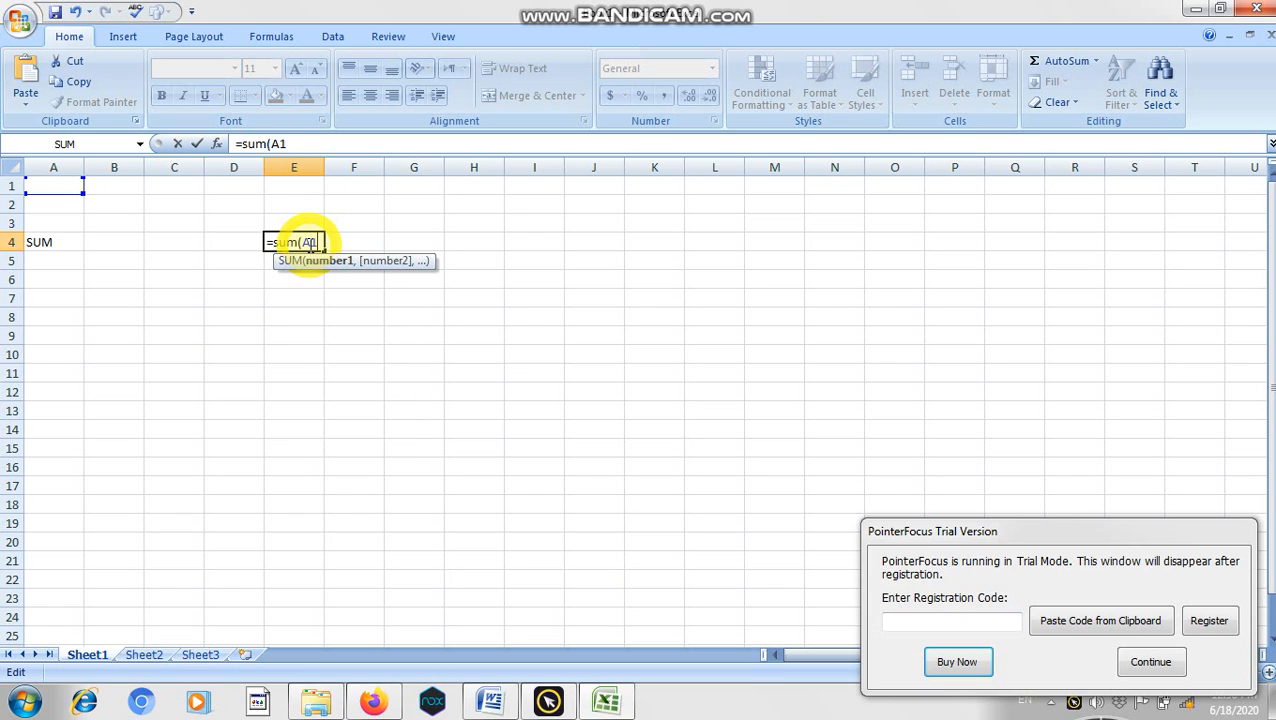
{"action": "type", "text": ":A"}
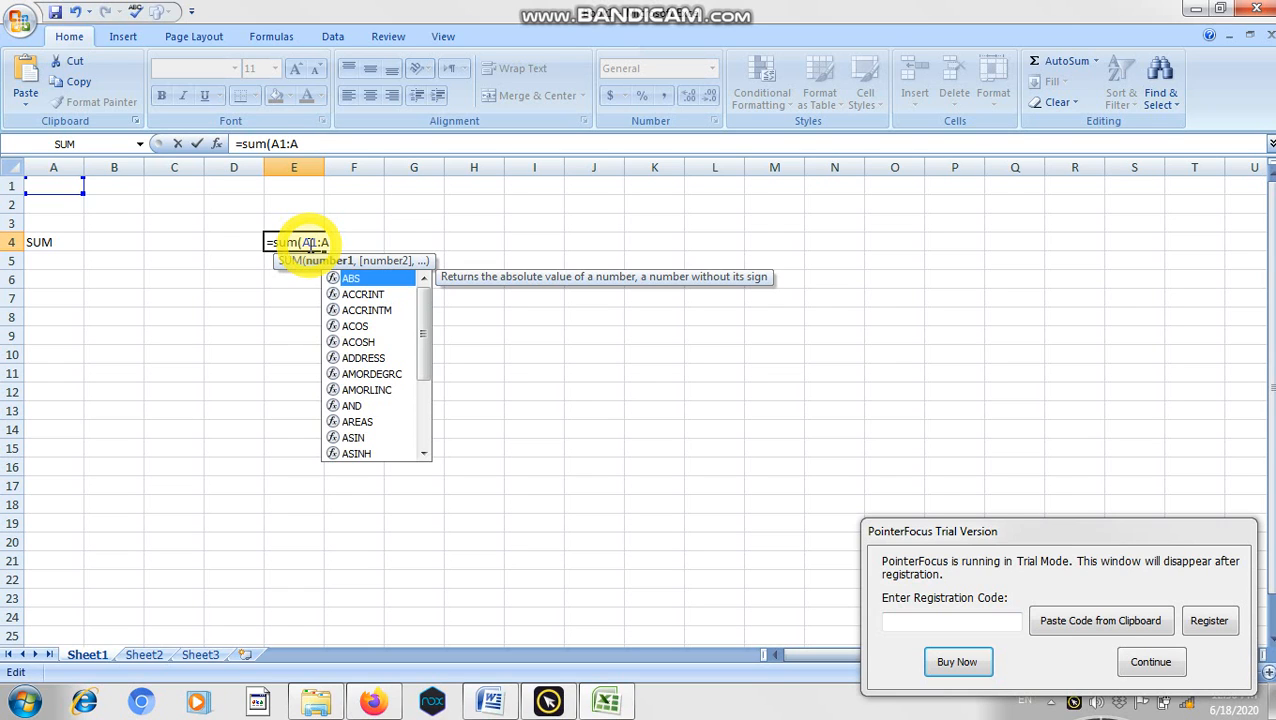
{"action": "type", "text": "5"}
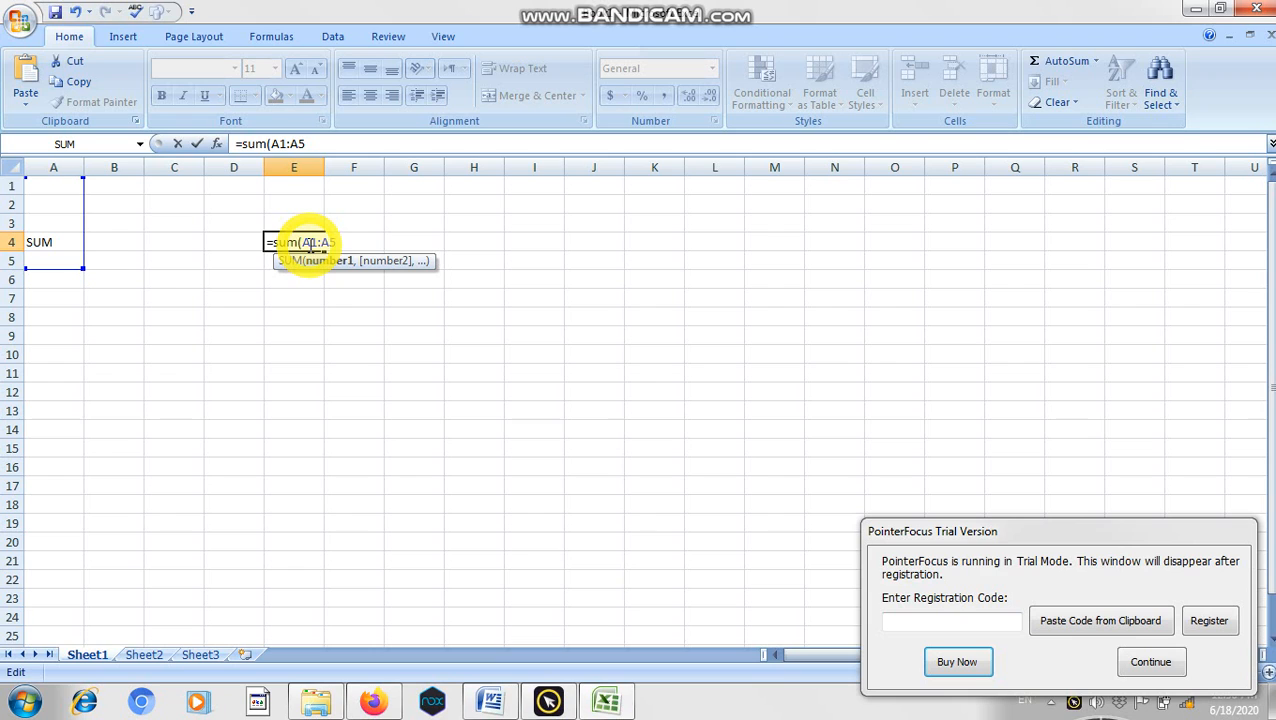
{"action": "type", "text": ")"}
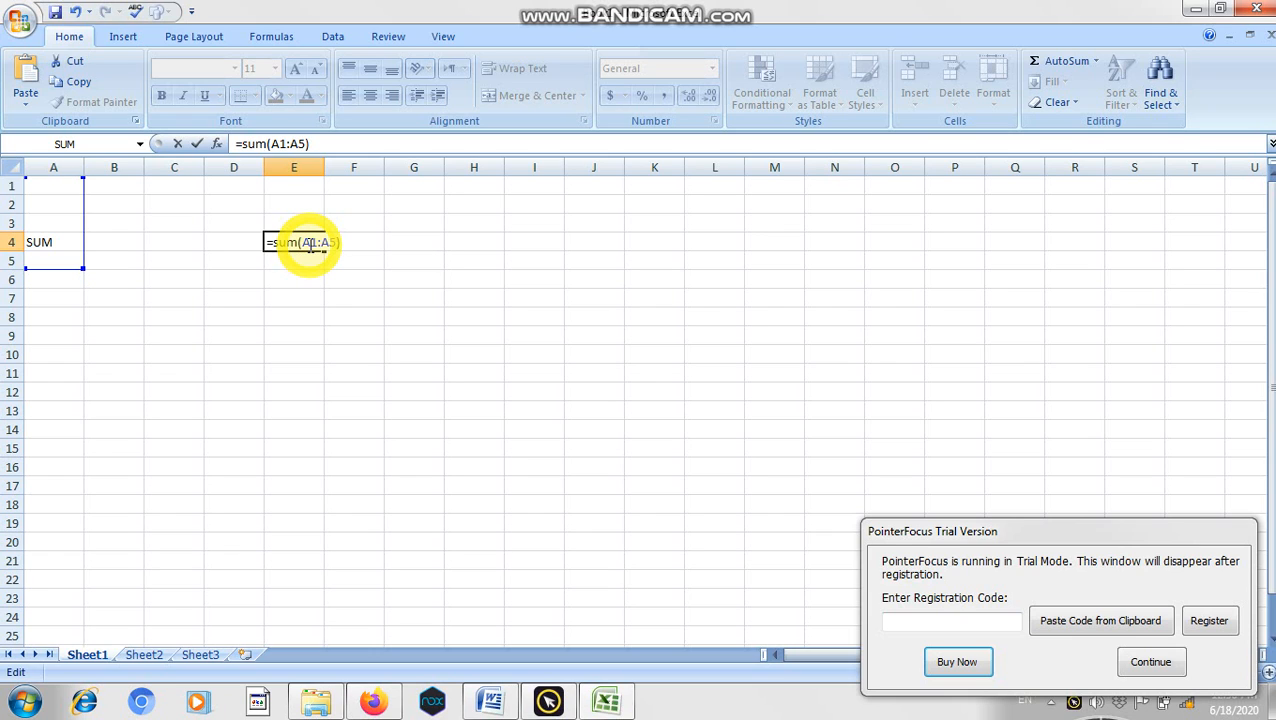
{"action": "key", "text": "Return"}
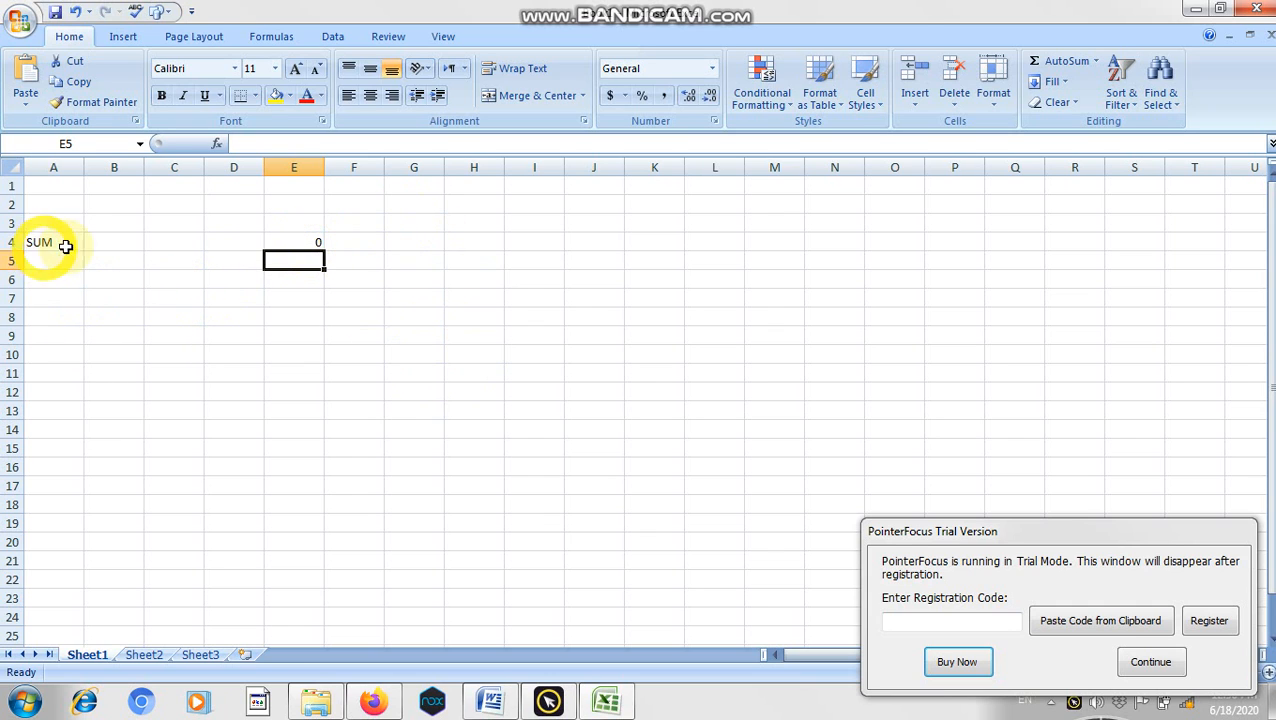
Step: Center the SUM label in cell A4 and enlarge its font by four size increments
{"action": "left_click", "coordinate": [78, 242]}
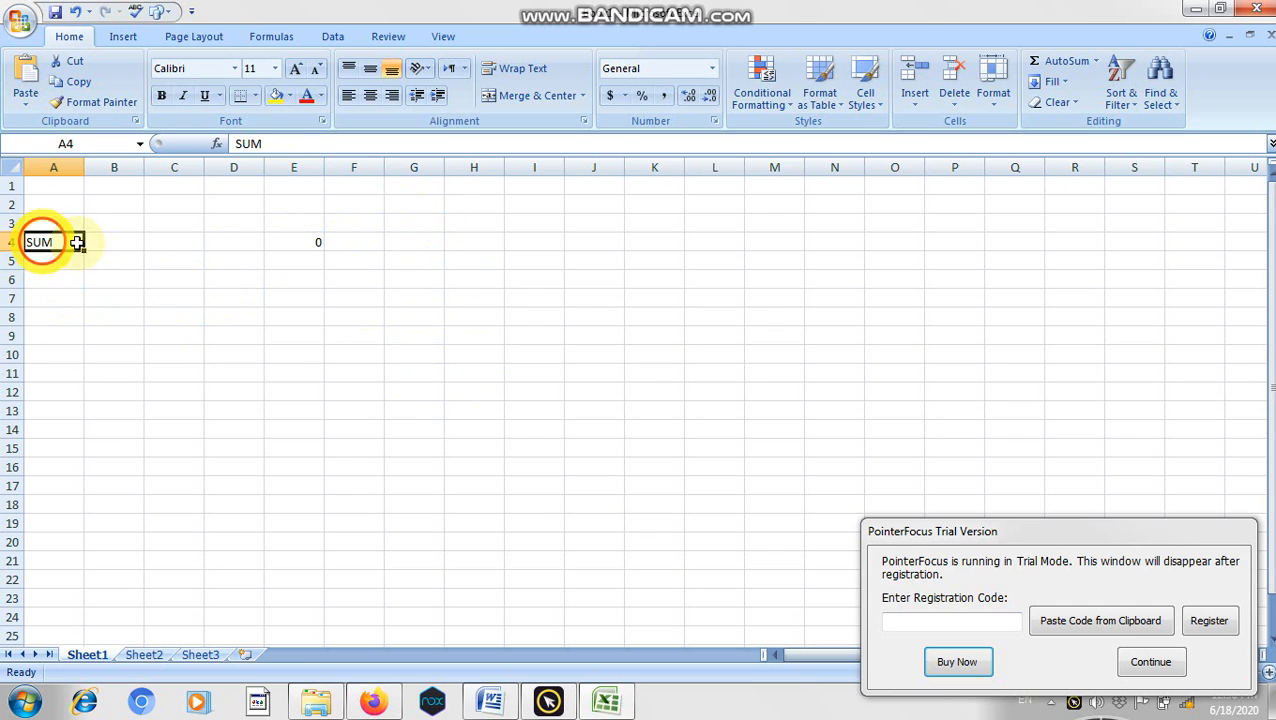
{"action": "left_click", "coordinate": [369, 99]}
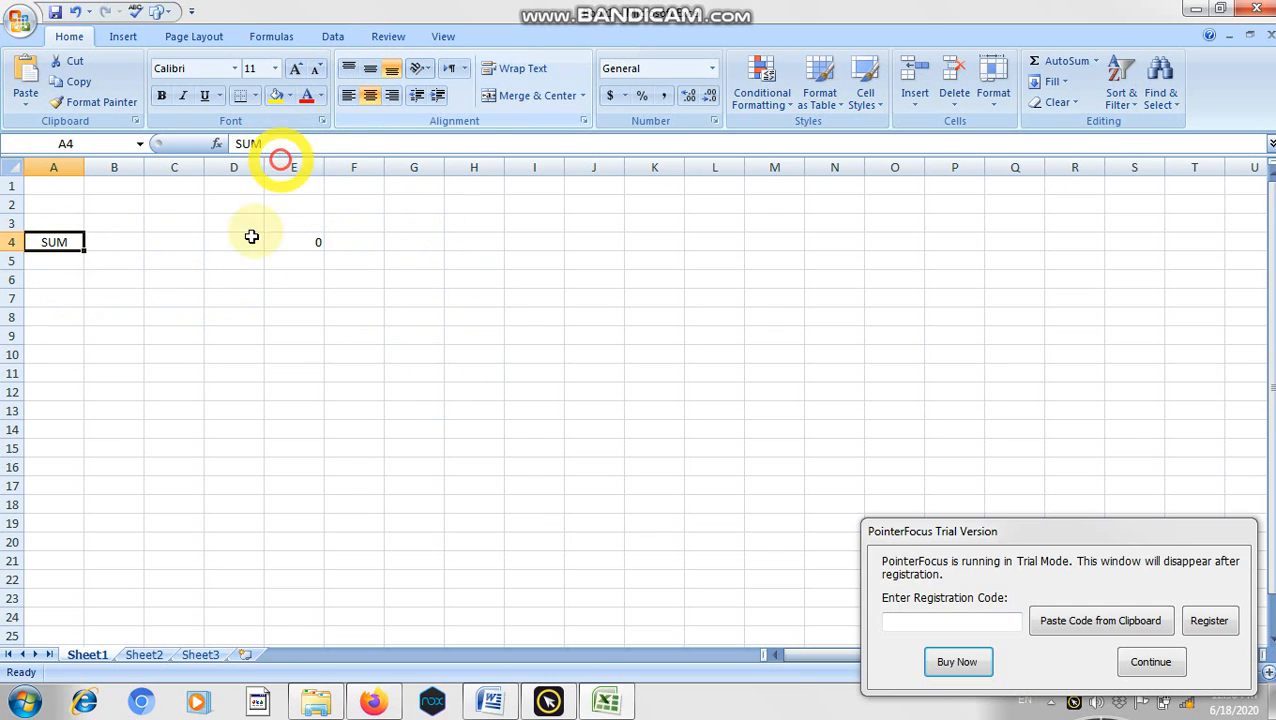
{"action": "left_click", "coordinate": [293, 74]}
{"action": "left_click", "coordinate": [292, 73]}
{"action": "left_click", "coordinate": [292, 73]}
{"action": "left_click", "coordinate": [292, 73]}
Step: Clear the sample formula from cell E4
{"action": "left_click", "coordinate": [288, 307]}
{"action": "left_click", "coordinate": [303, 247]}
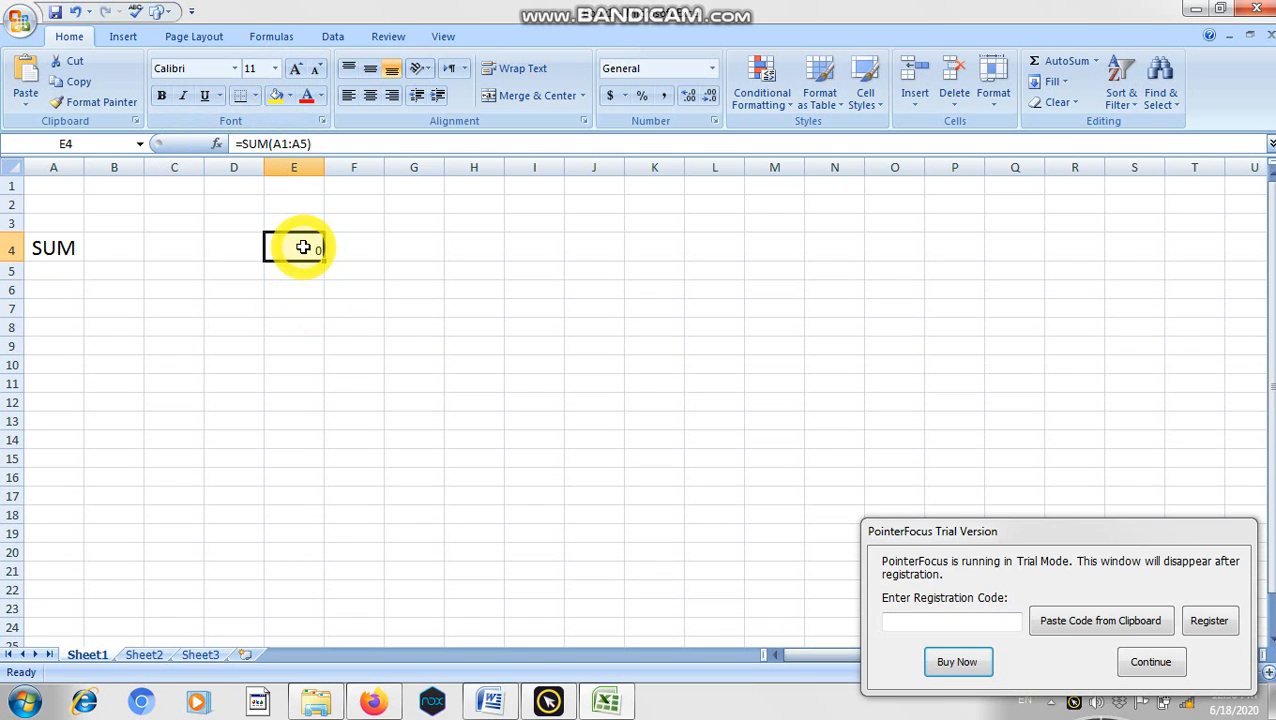
{"action": "key", "text": "BackSpace"}
{"action": "left_click", "coordinate": [174, 308]}
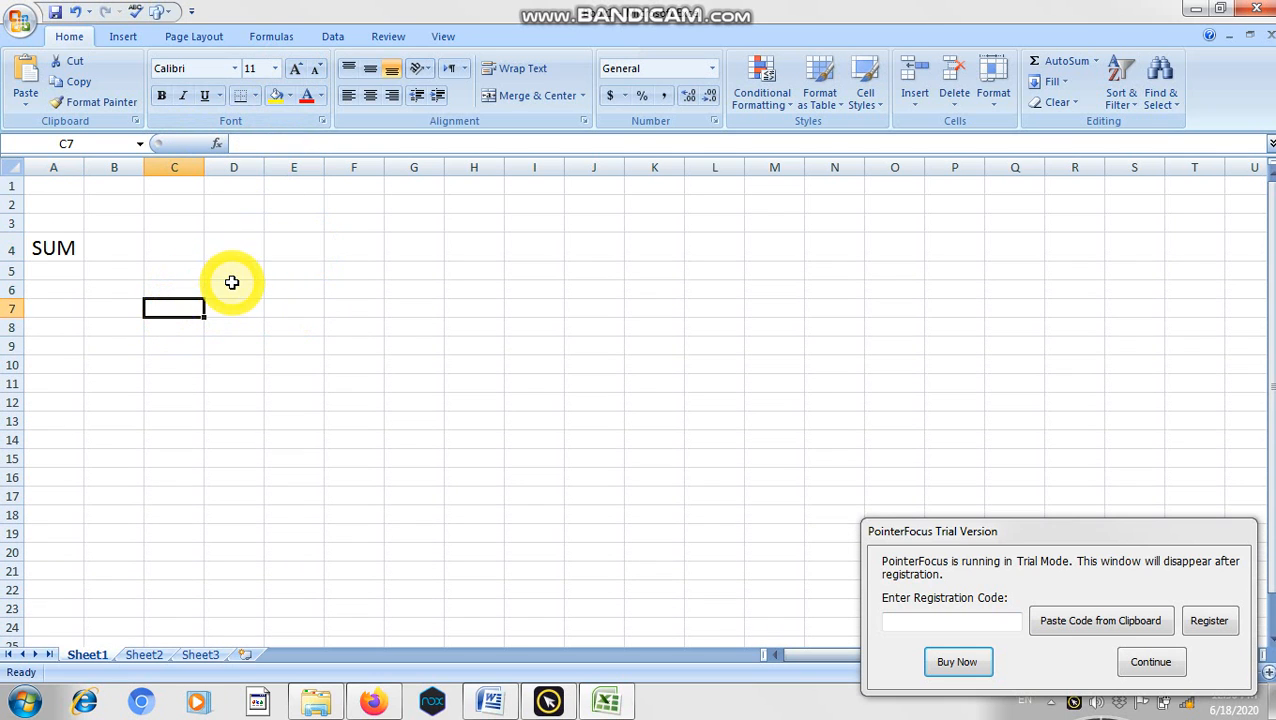
Step: Enter the numbers 23, 4, 24, 23, 2 and 11 down cells D6 to D11
{"action": "left_click", "coordinate": [236, 290]}
{"action": "type", "text": "23"}
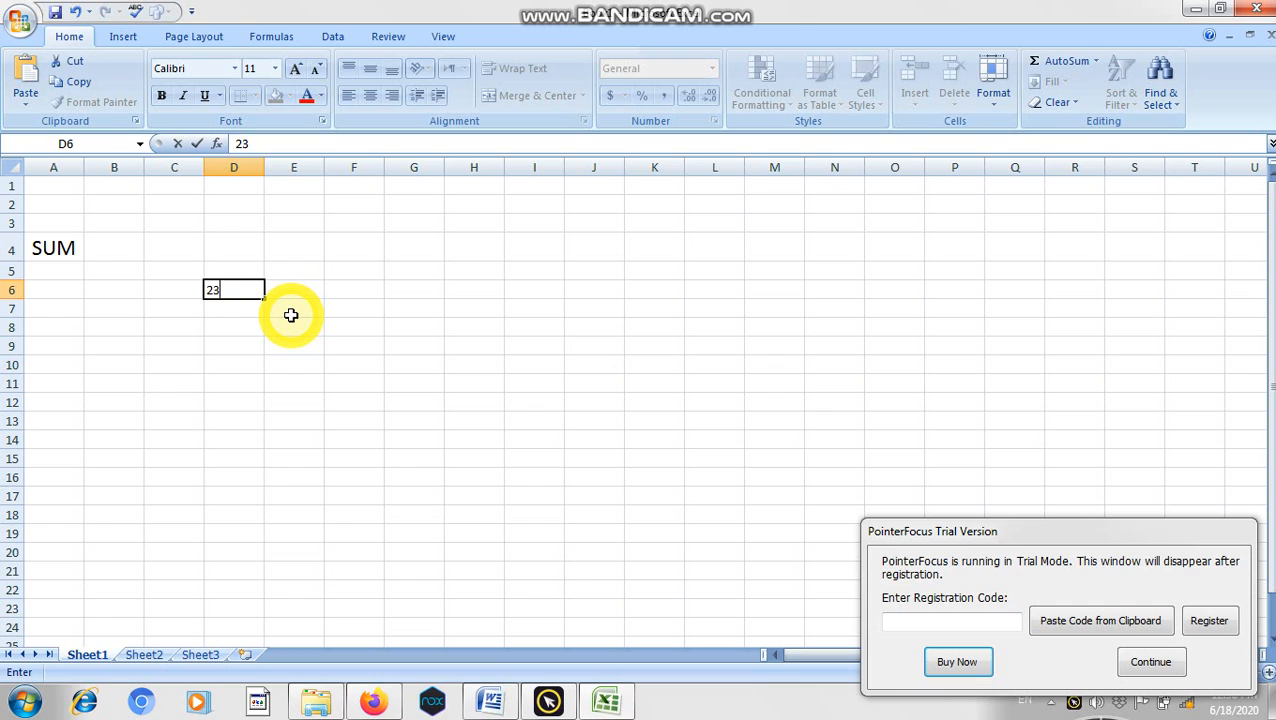
{"action": "key", "text": "Return"}
{"action": "type", "text": "4"}
{"action": "key", "text": "Return"}
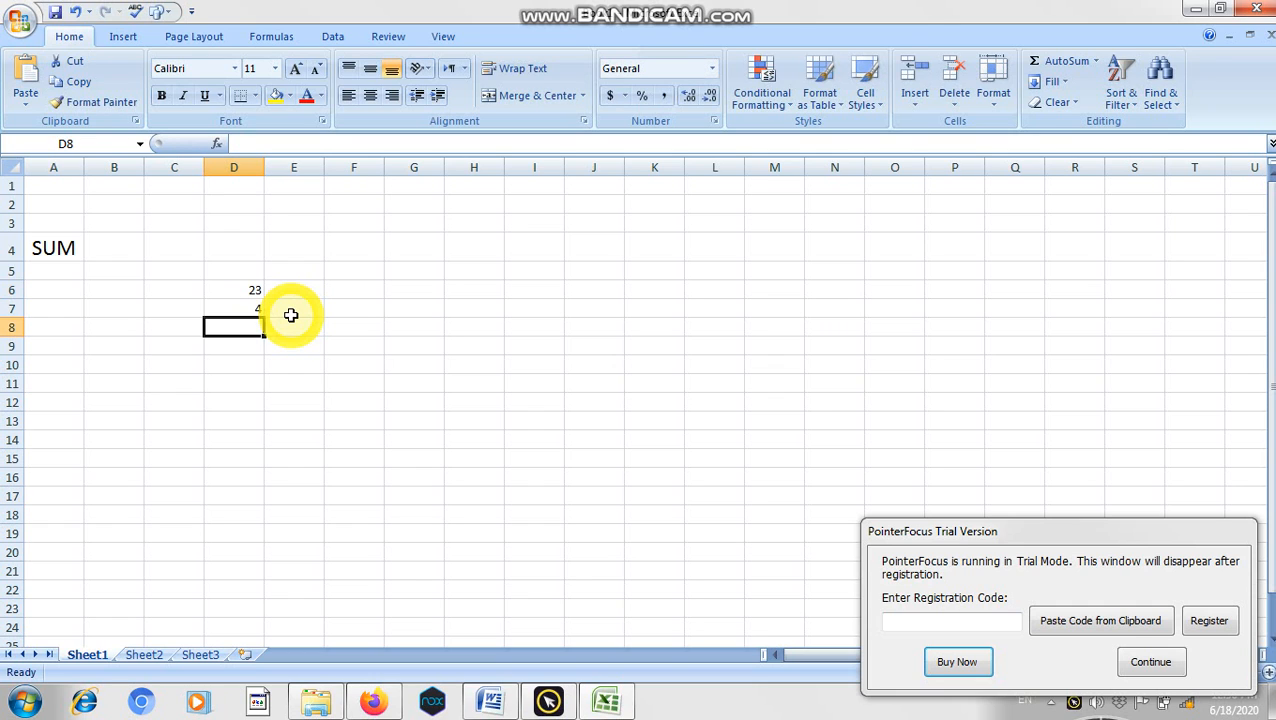
{"action": "type", "text": "24"}
{"action": "key", "text": "Return"}
{"action": "type", "text": "23"}
{"action": "key", "text": "Return"}
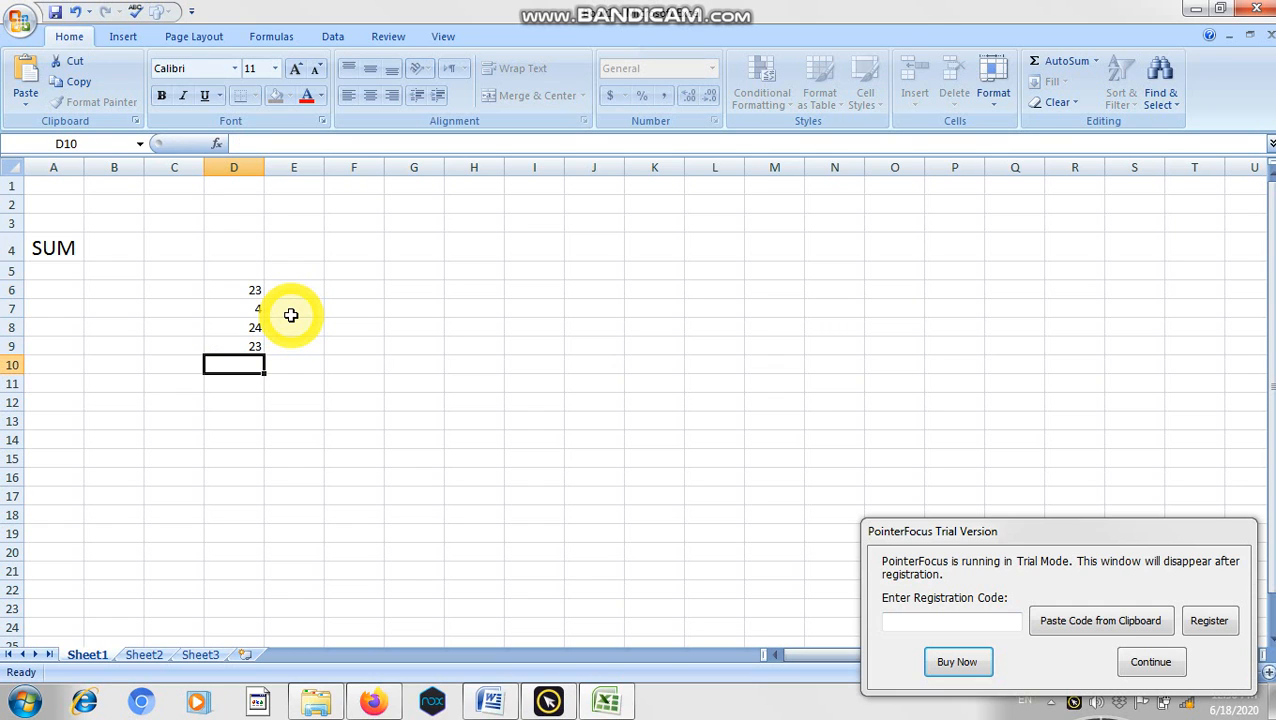
{"action": "type", "text": "2"}
{"action": "key", "text": "Return"}
{"action": "type", "text": "11"}
{"action": "key", "text": "Return"}
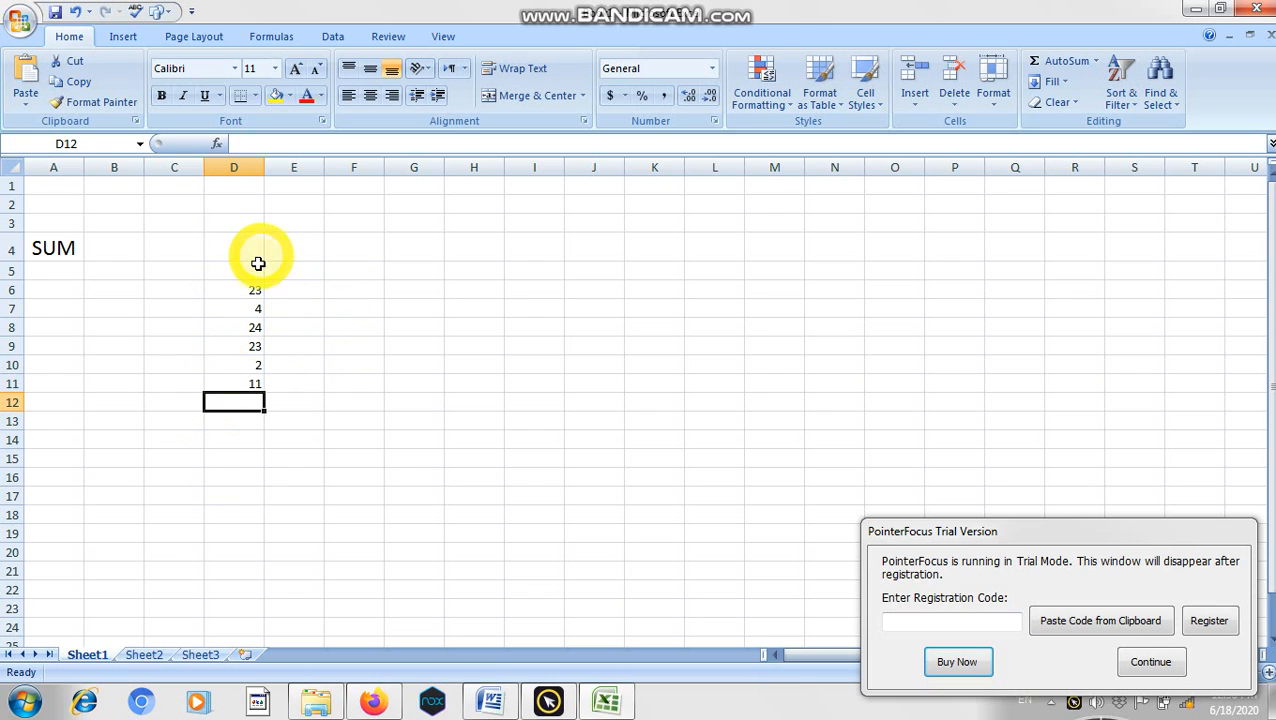
Step: Move the PointerFocus trial window out of the way and total the numbers in cell D13 with =SUM(D6:D11)
{"action": "left_click_drag", "start_coordinate": [958, 537], "coordinate": [790, 683]}
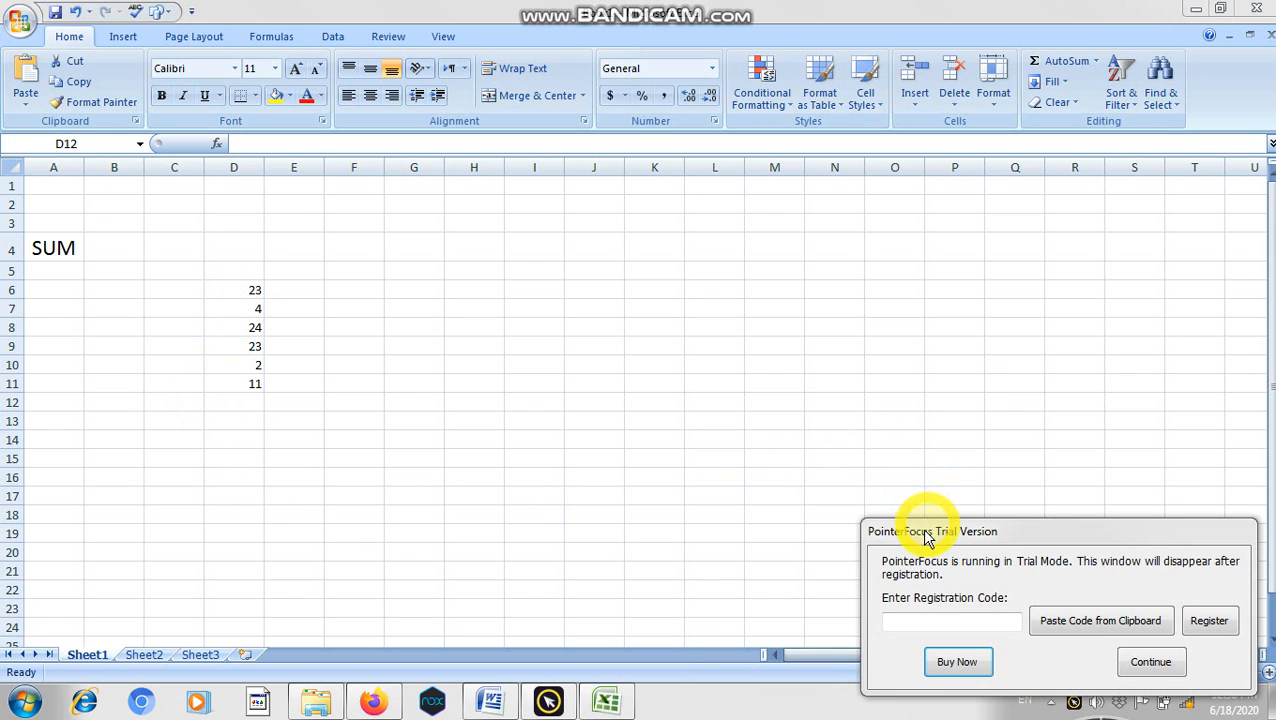
{"action": "left_click_drag", "start_coordinate": [906, 527], "coordinate": [806, 703]}
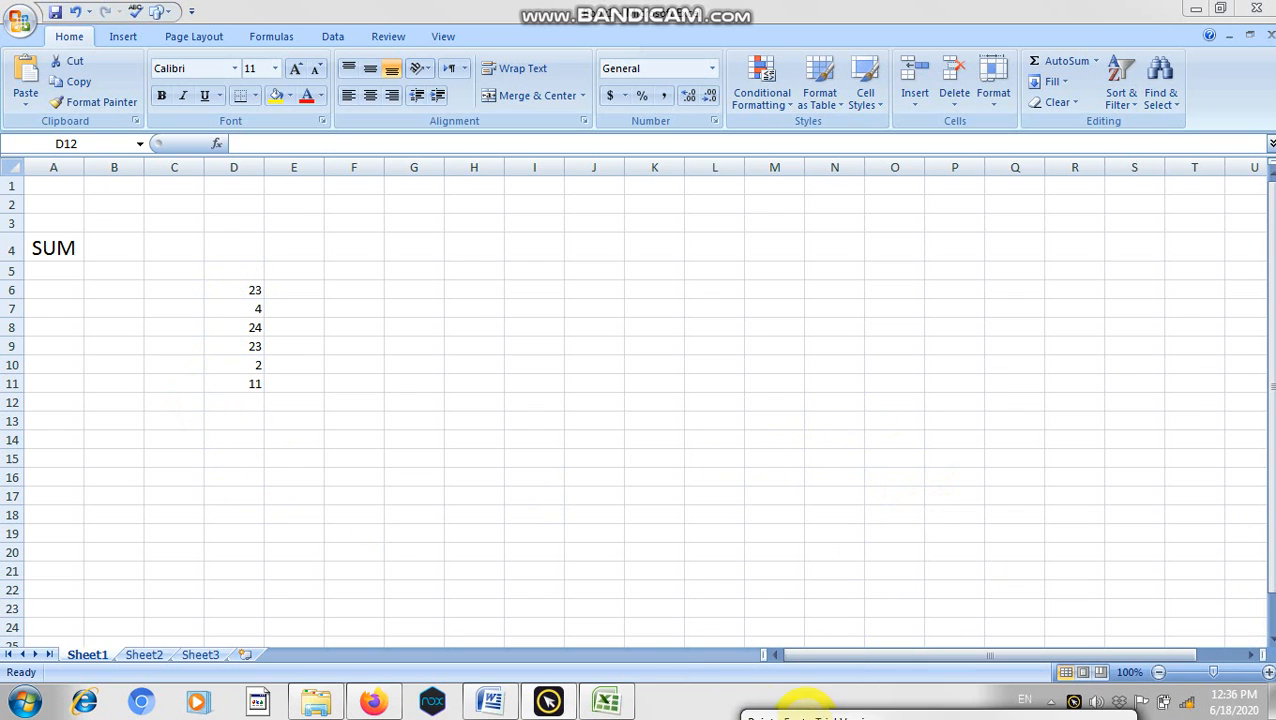
{"action": "left_click", "coordinate": [220, 422]}
{"action": "double_click", "coordinate": [219, 422]}
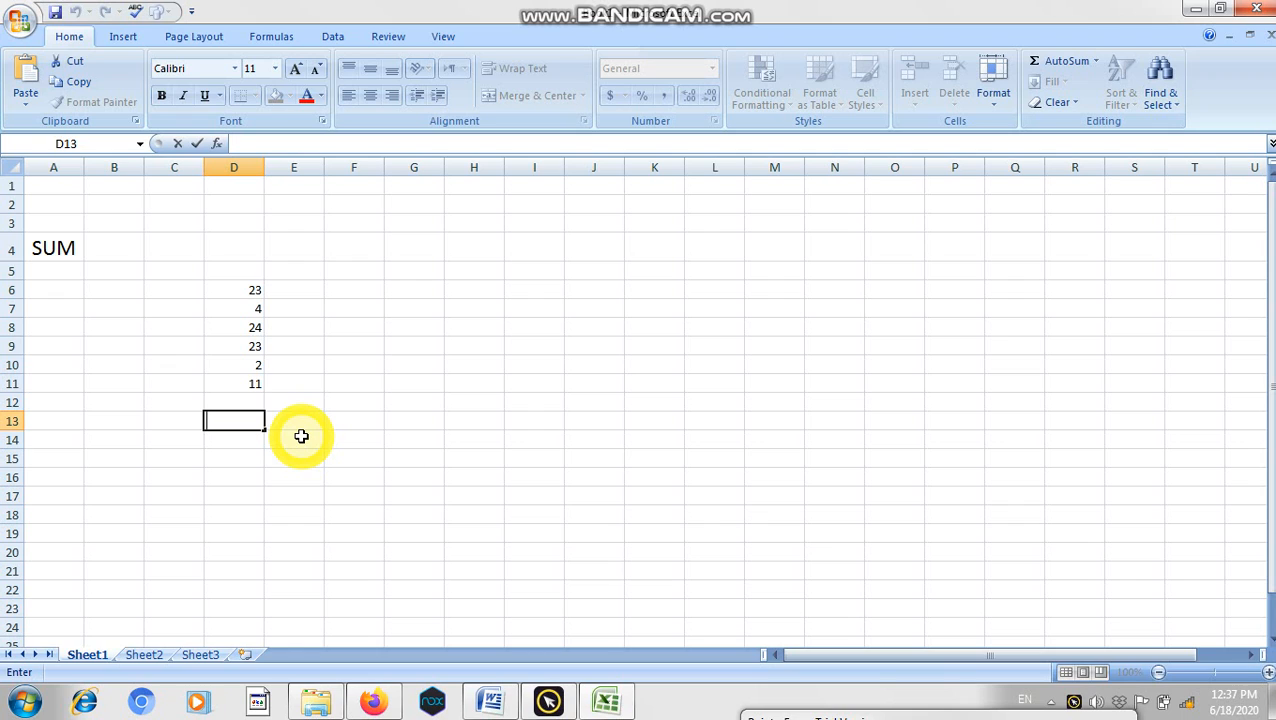
{"action": "type", "text": "="}
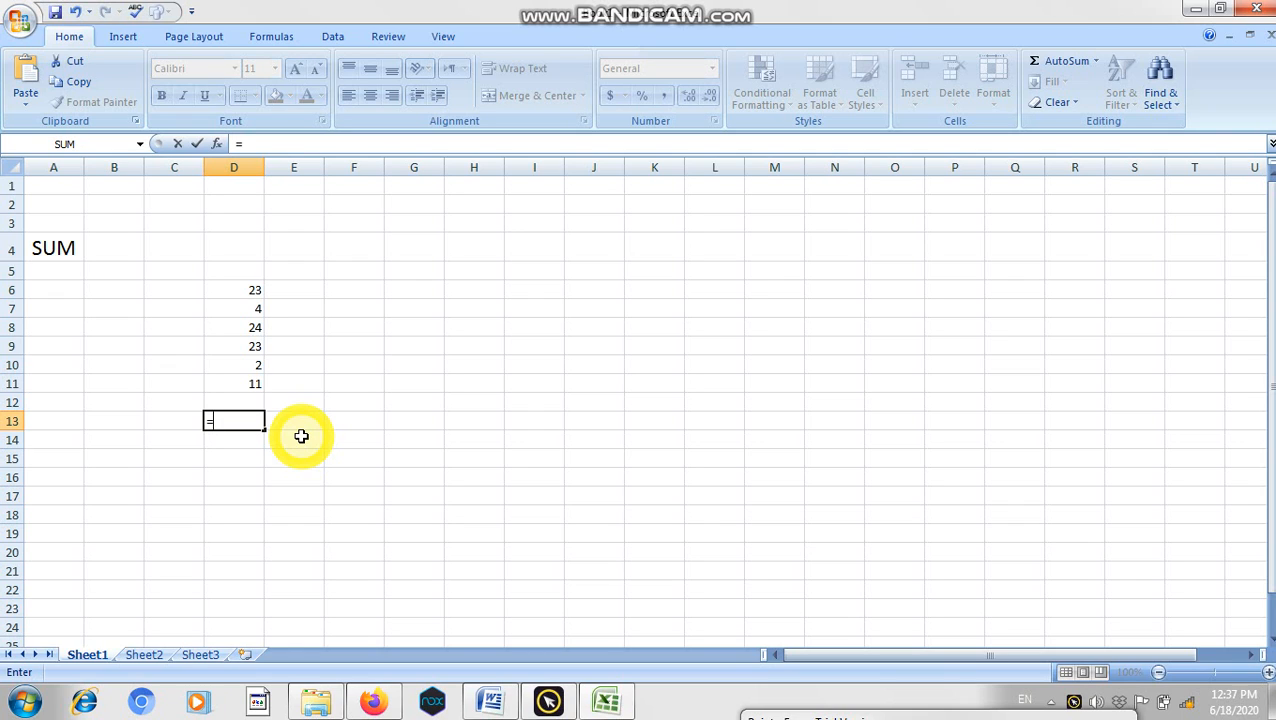
{"action": "type", "text": "SU"}
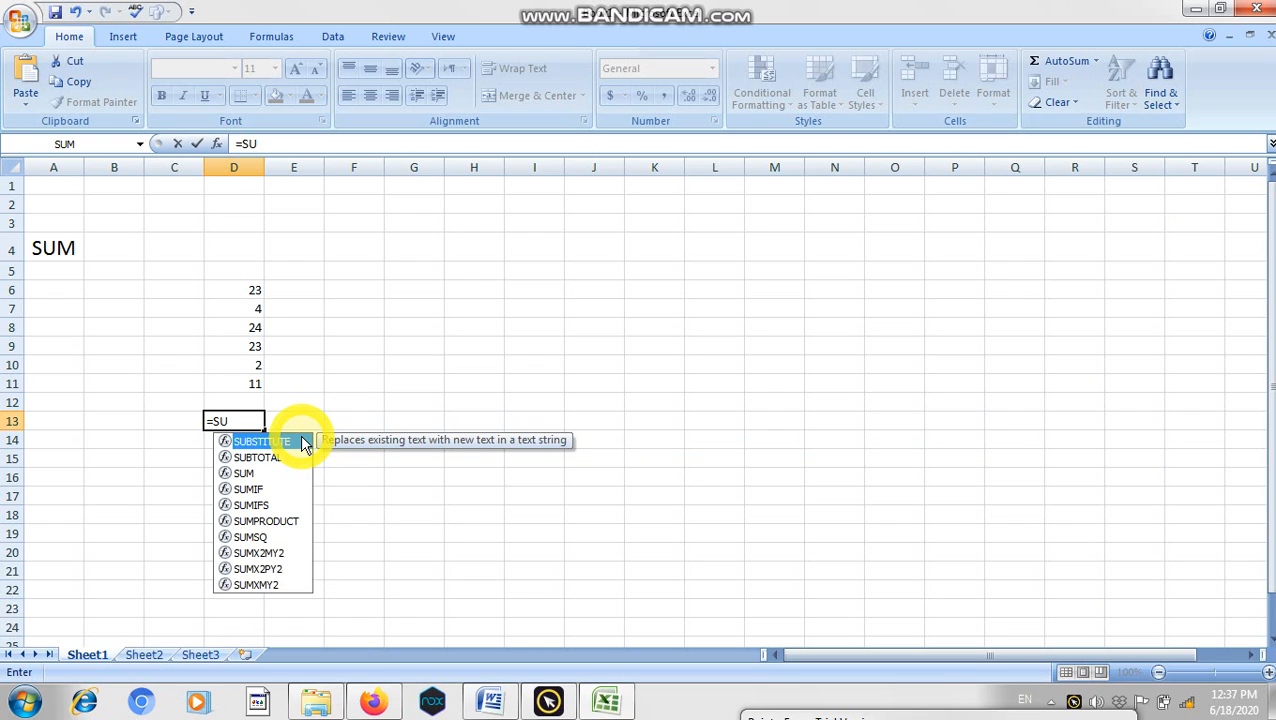
{"action": "type", "text": "M"}
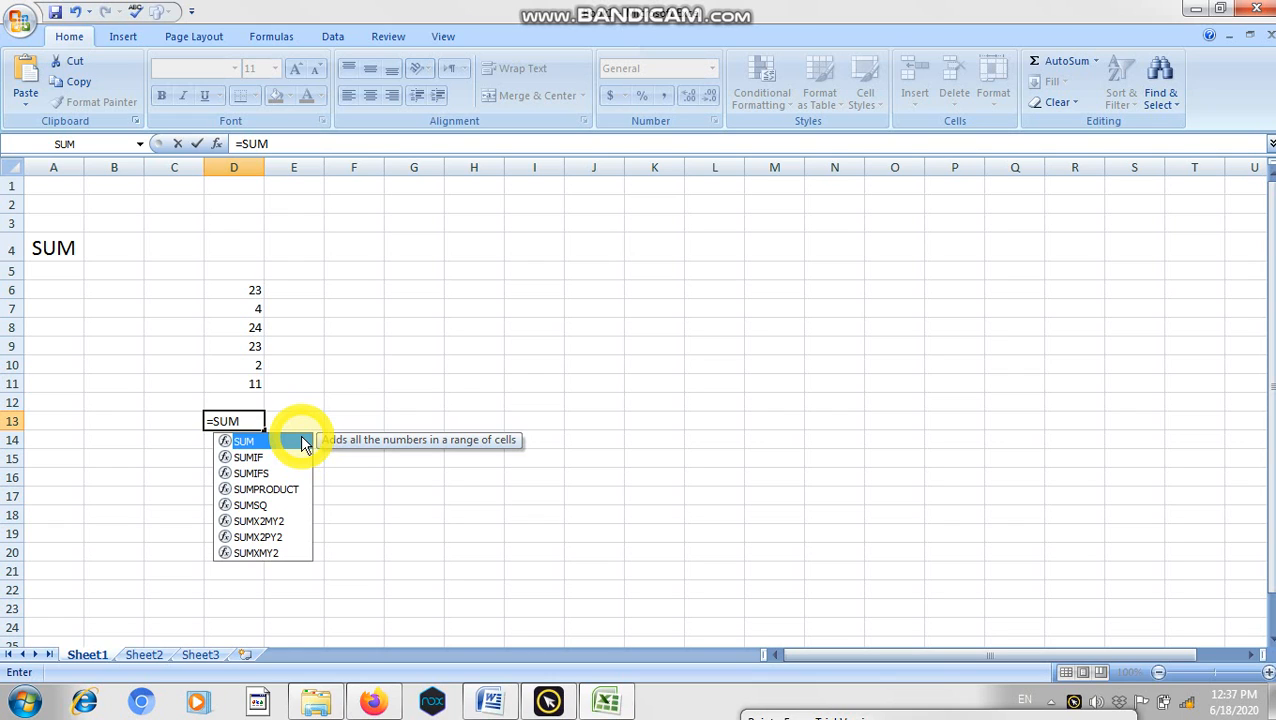
{"action": "type", "text": "("}
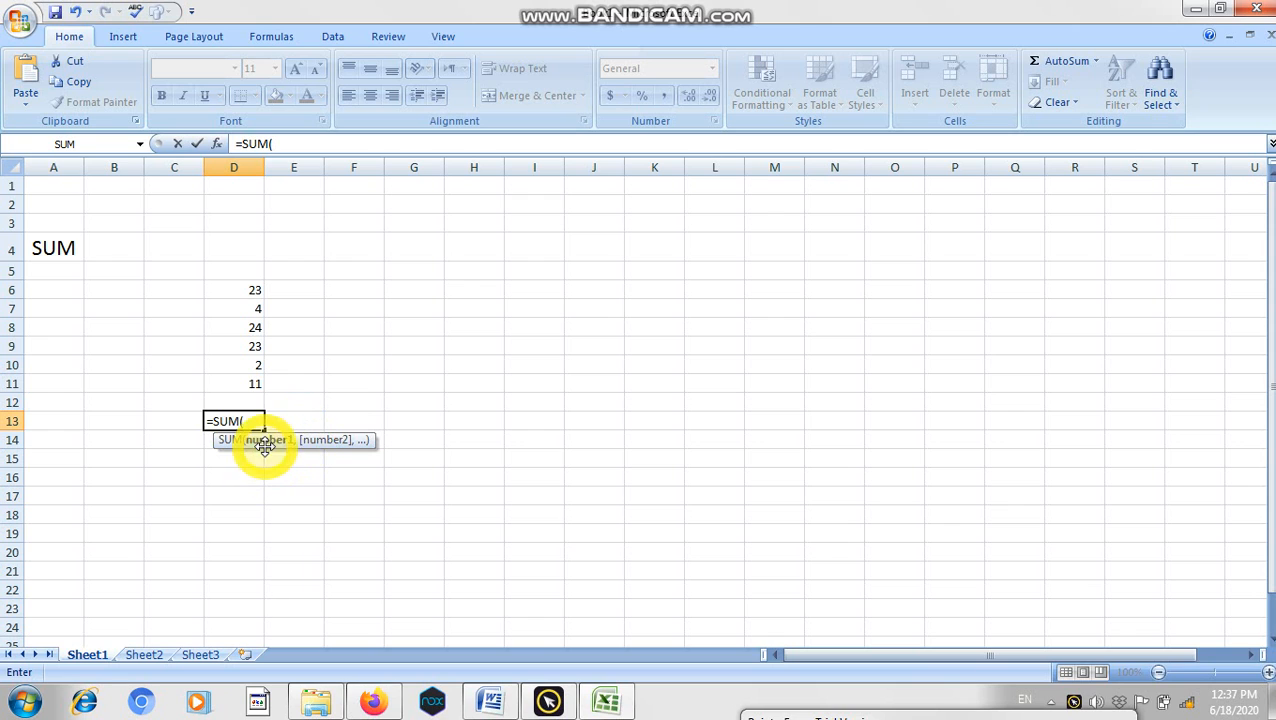
{"action": "left_click", "coordinate": [238, 289]}
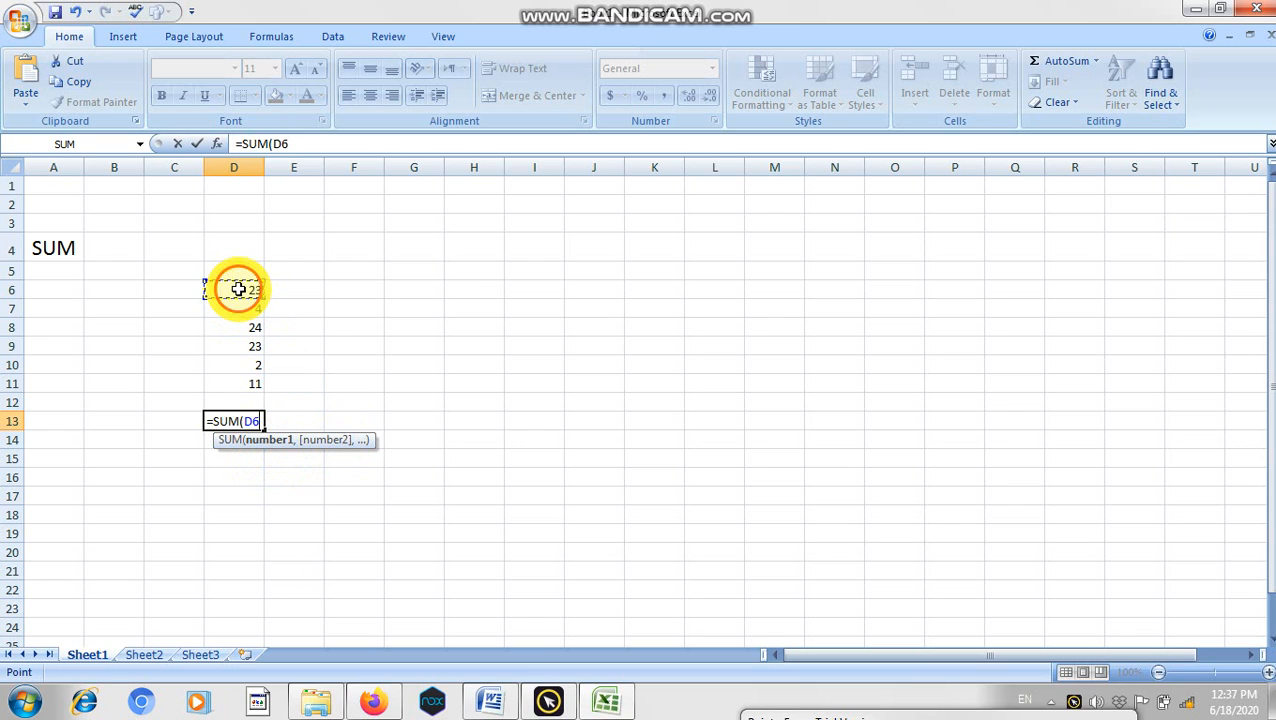
{"action": "left_click_drag", "start_coordinate": [256, 290], "coordinate": [253, 383]}
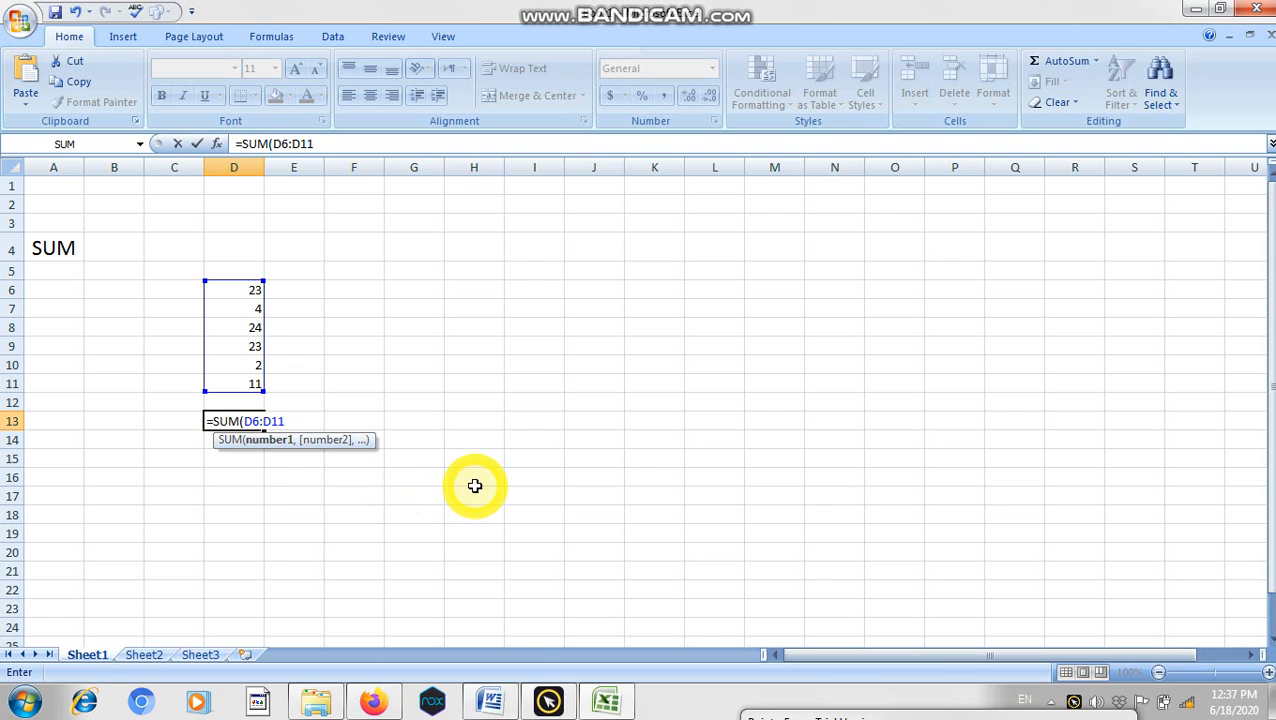
{"action": "type", "text": ")"}
{"action": "key", "text": "Return"}
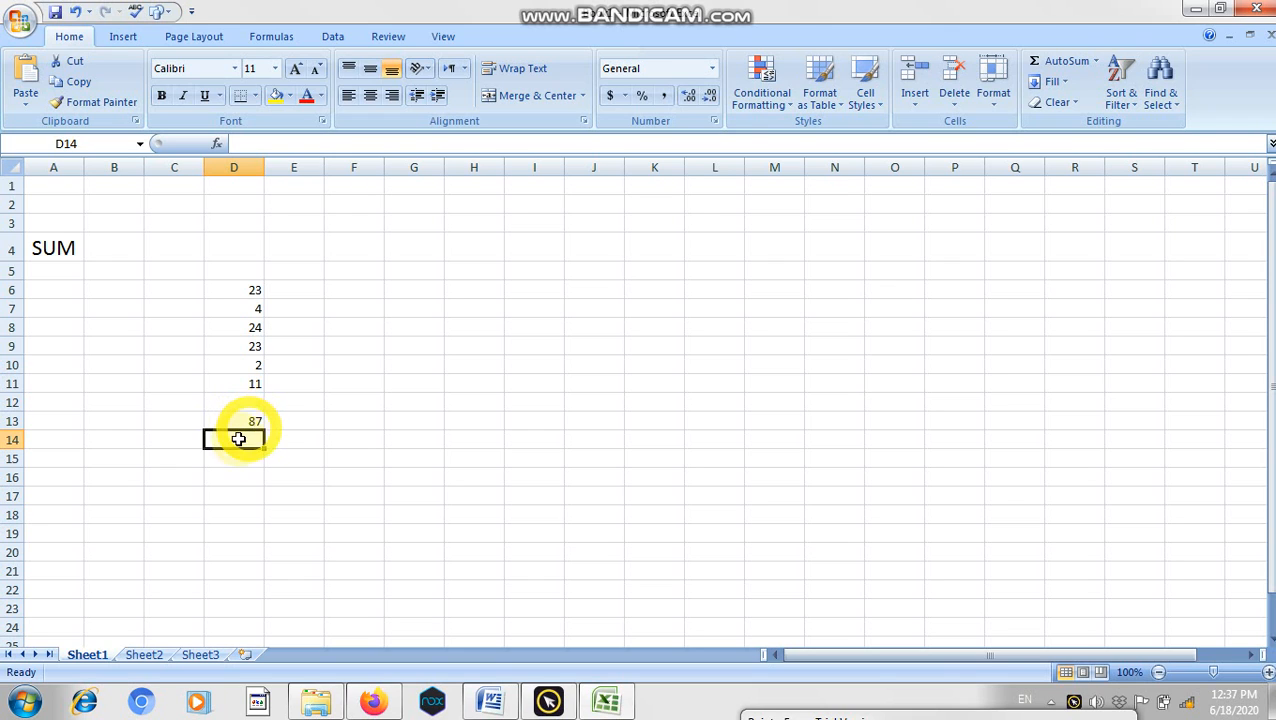
Step: Check the source numbers in column D against the SUM formula in cell D13
{"action": "left_click", "coordinate": [242, 290]}
{"action": "left_click", "coordinate": [247, 306]}
{"action": "left_click", "coordinate": [244, 326]}
{"action": "left_click", "coordinate": [236, 365]}
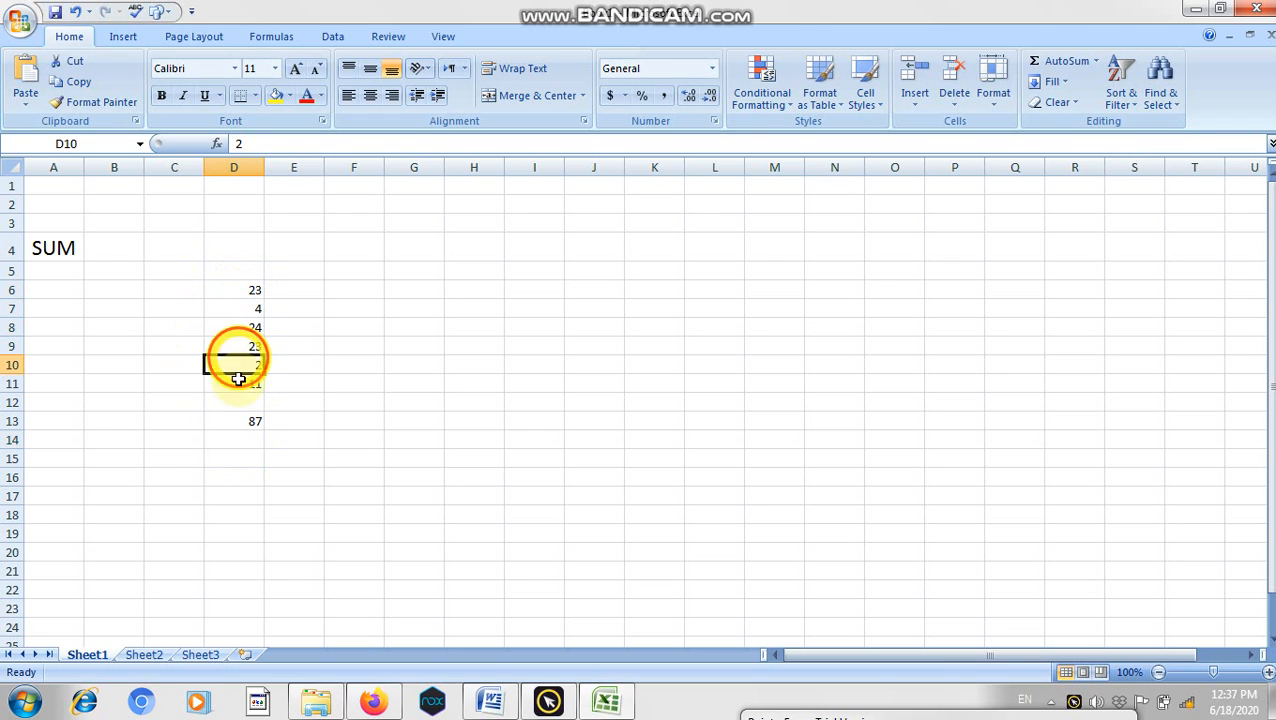
{"action": "left_click", "coordinate": [240, 421]}
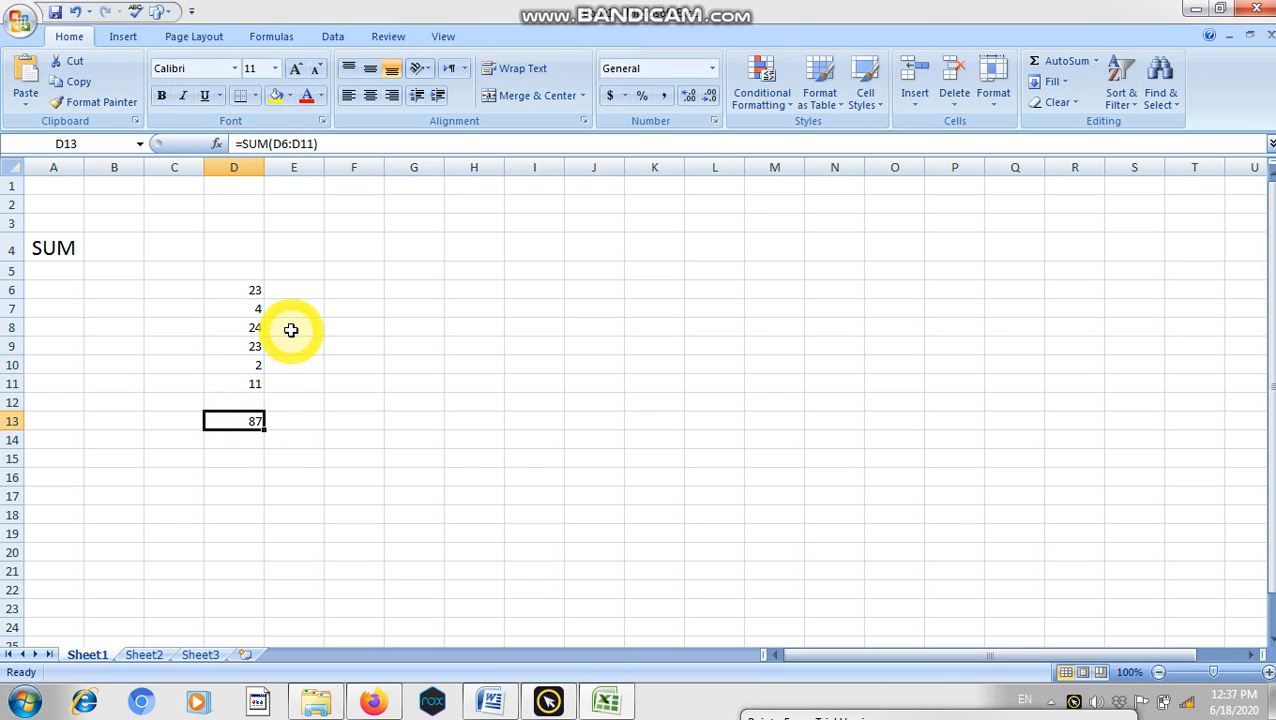
Step: Colour the total in cell D13 red and enter a bold SUM heading in cell D4
{"action": "left_click", "coordinate": [307, 95]}
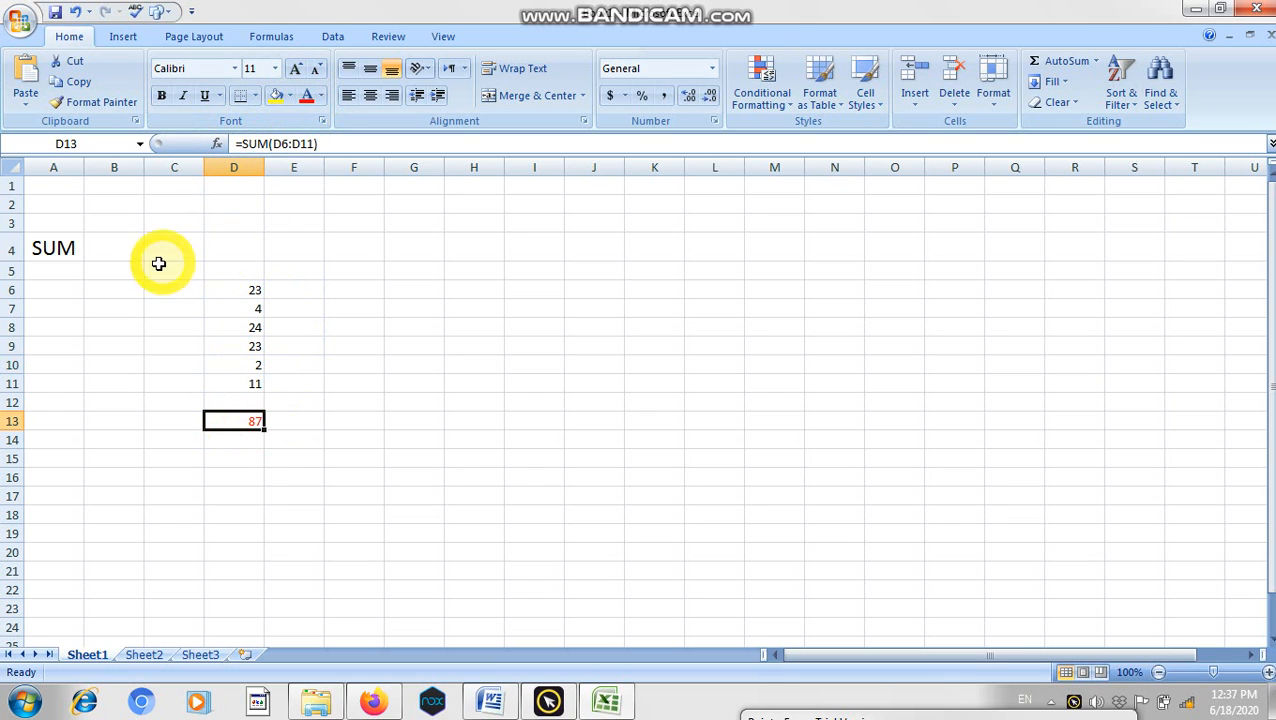
{"action": "double_click", "coordinate": [214, 244]}
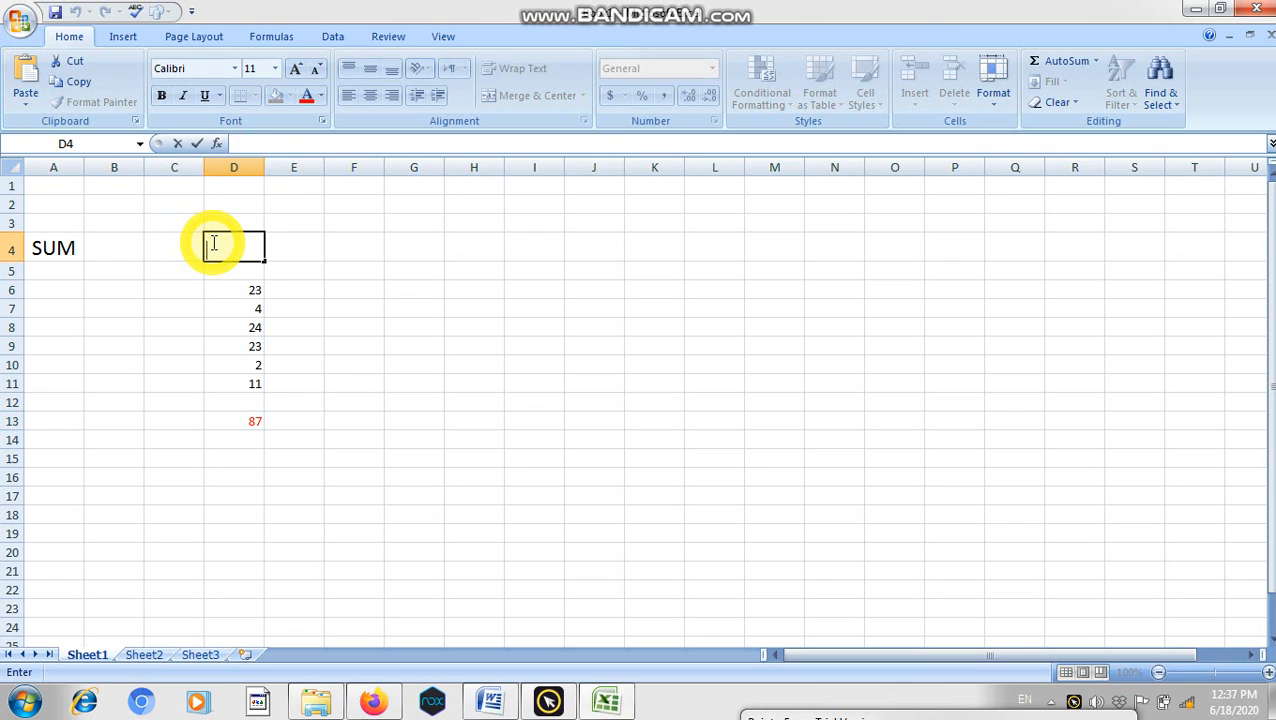
{"action": "type", "text": "SU"}
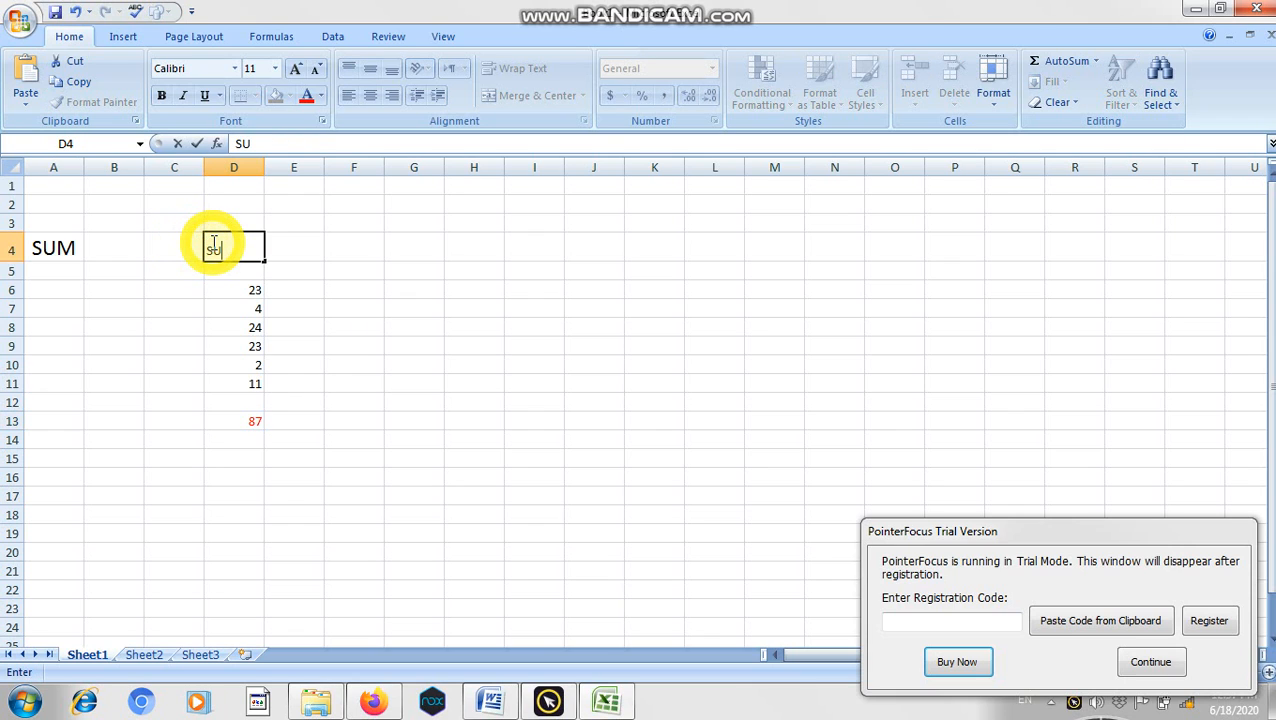
{"action": "type", "text": "M"}
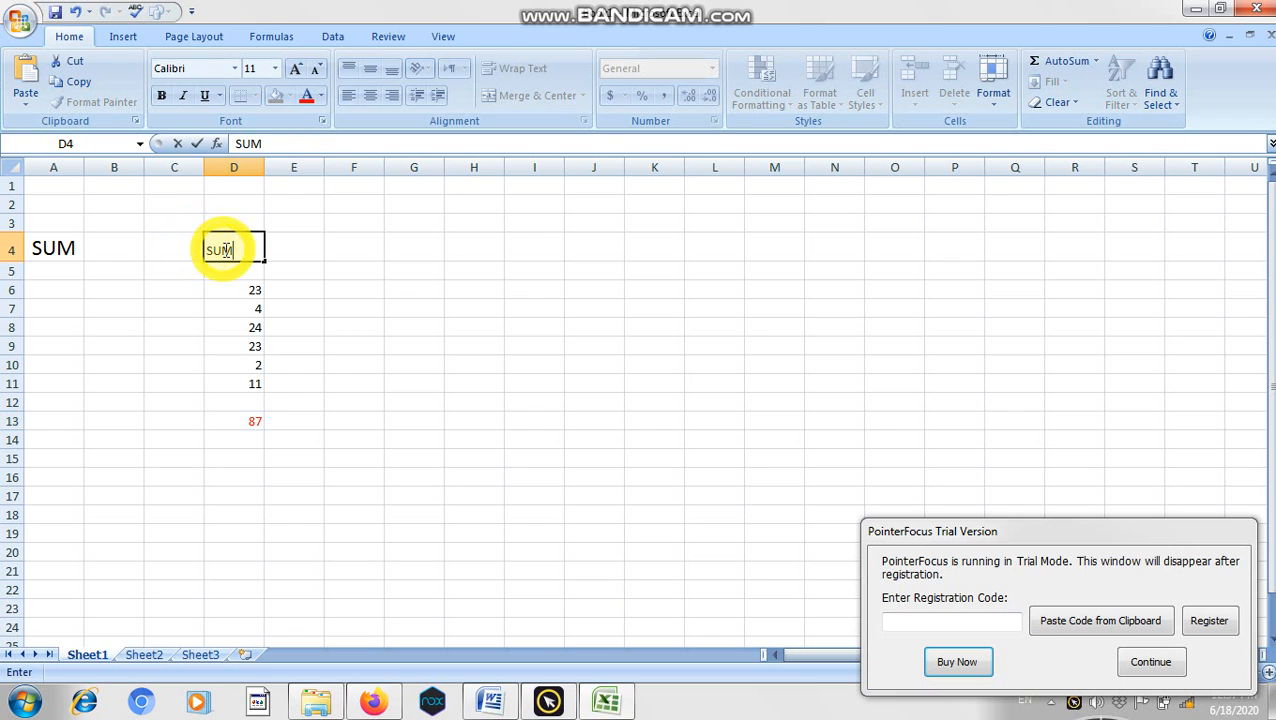
{"action": "left_click_drag", "start_coordinate": [232, 250], "coordinate": [196, 254]}
{"action": "key", "text": "ctrl+b"}
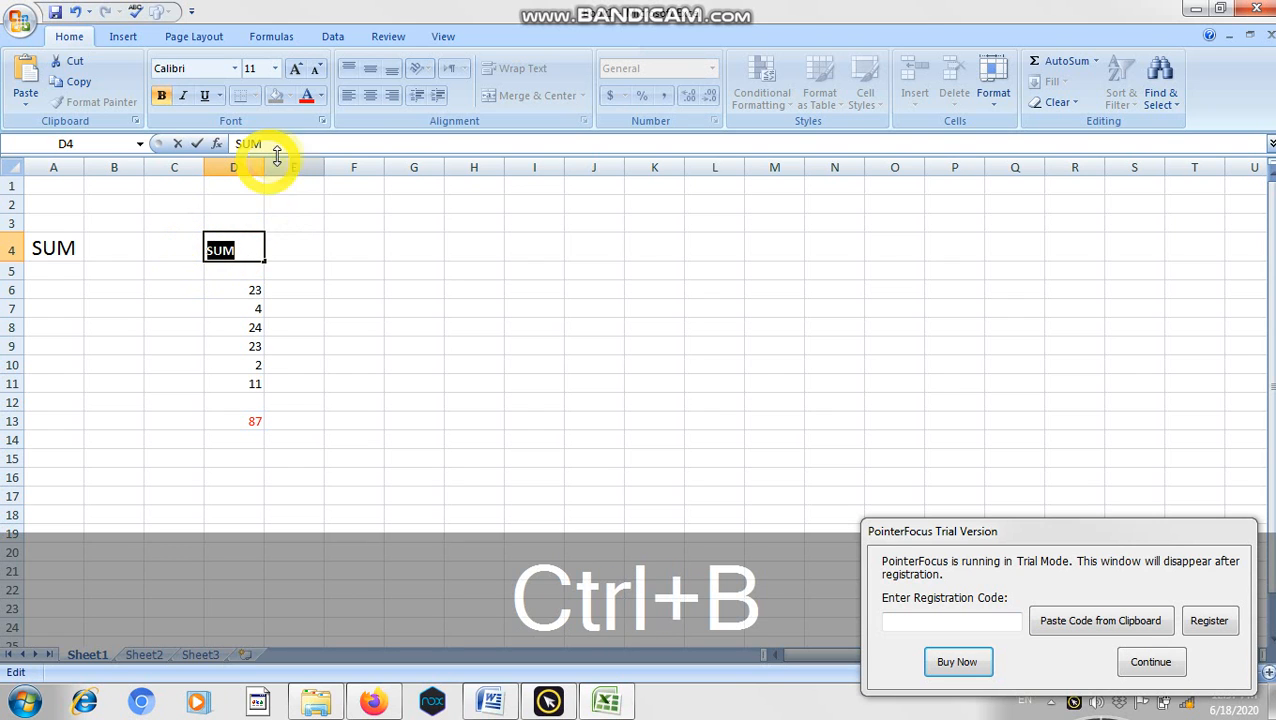
{"action": "left_click", "coordinate": [297, 289]}
Step: Clear the old SUM label from cell A4 and centre the SUM heading in cell D4
{"action": "left_click", "coordinate": [227, 250]}
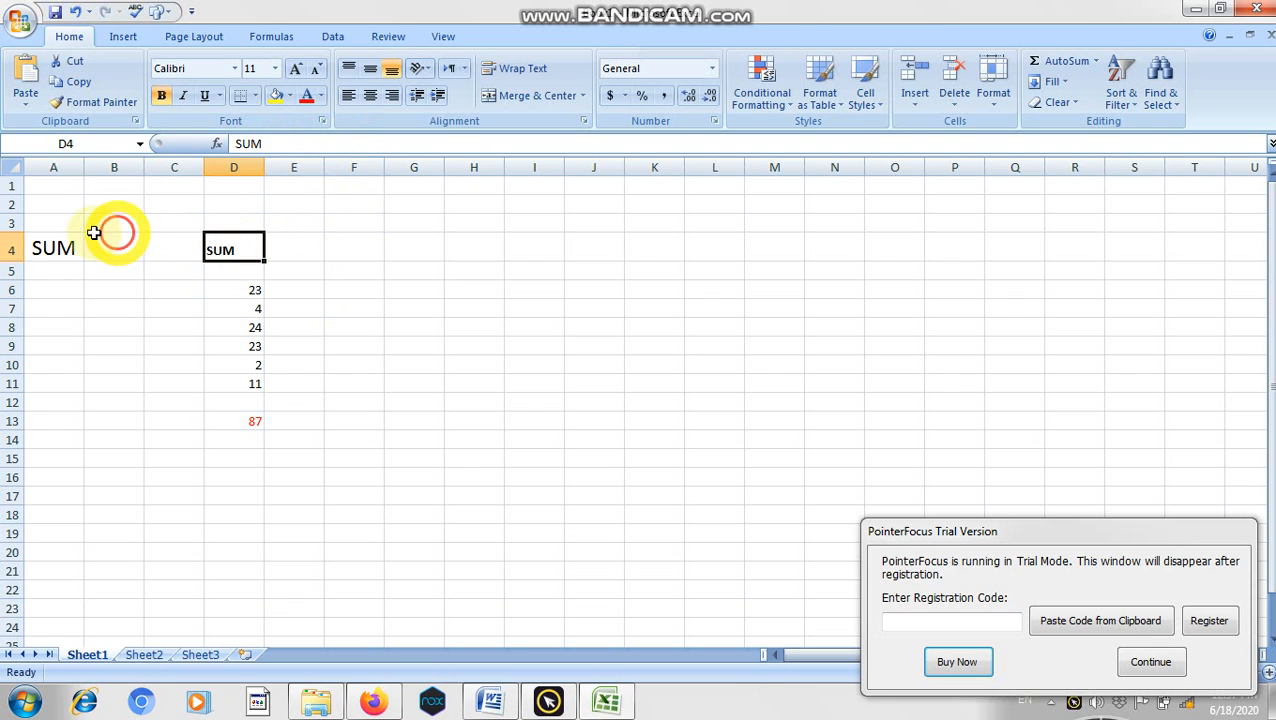
{"action": "left_click", "coordinate": [57, 242]}
{"action": "key", "text": "BackSpace"}
{"action": "left_click", "coordinate": [210, 249]}
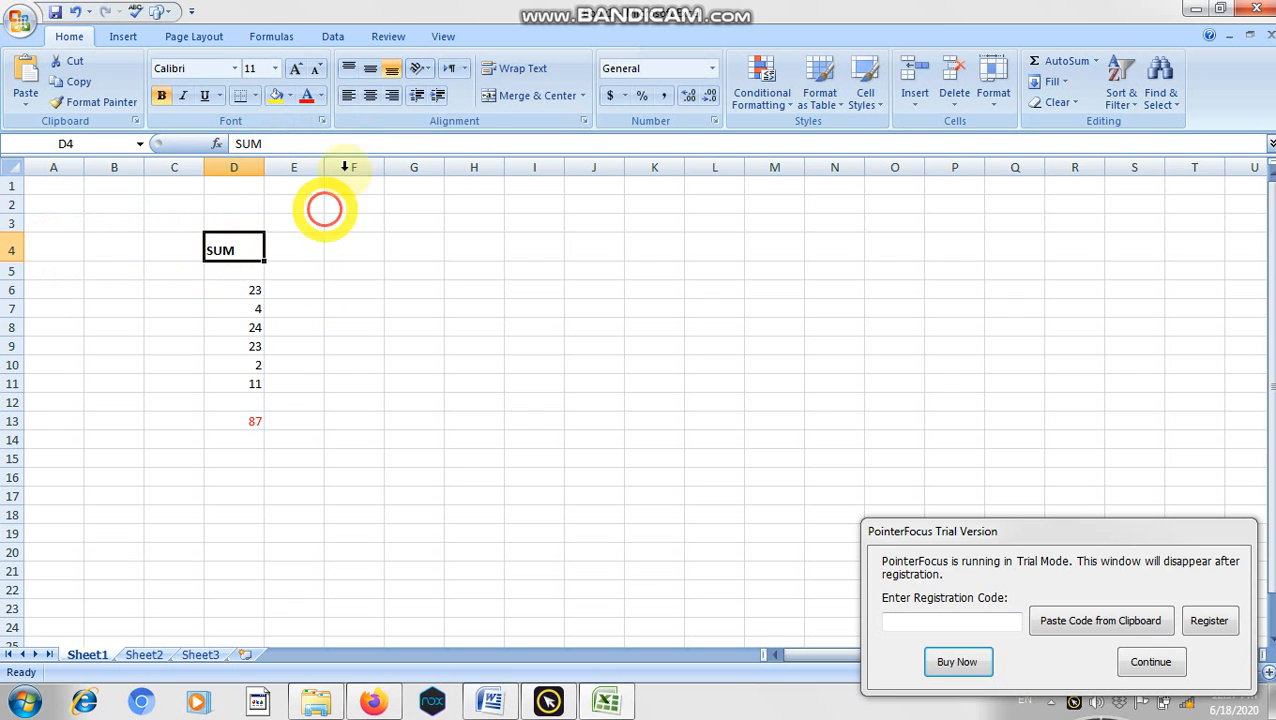
{"action": "left_click", "coordinate": [370, 95]}
{"action": "left_click", "coordinate": [416, 405]}
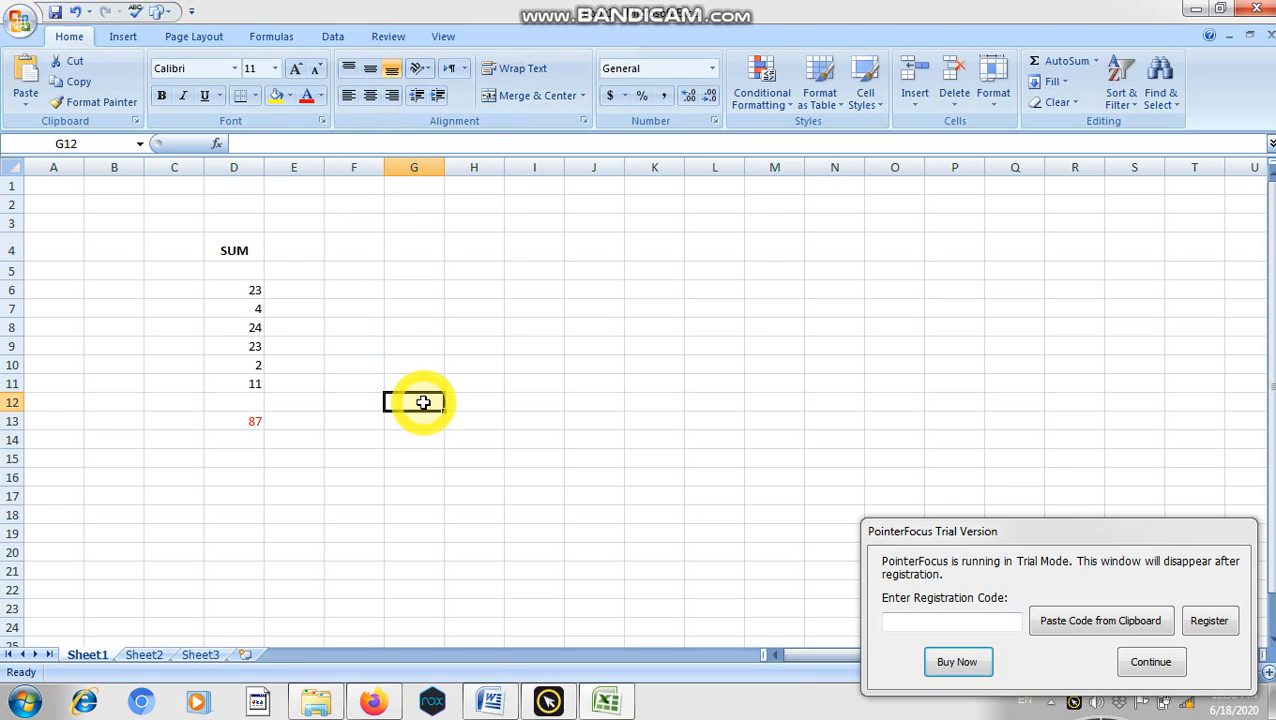
Step: Enter the heading Product in cell F4
{"action": "left_click", "coordinate": [354, 251]}
{"action": "key", "text": "BackSpace"}
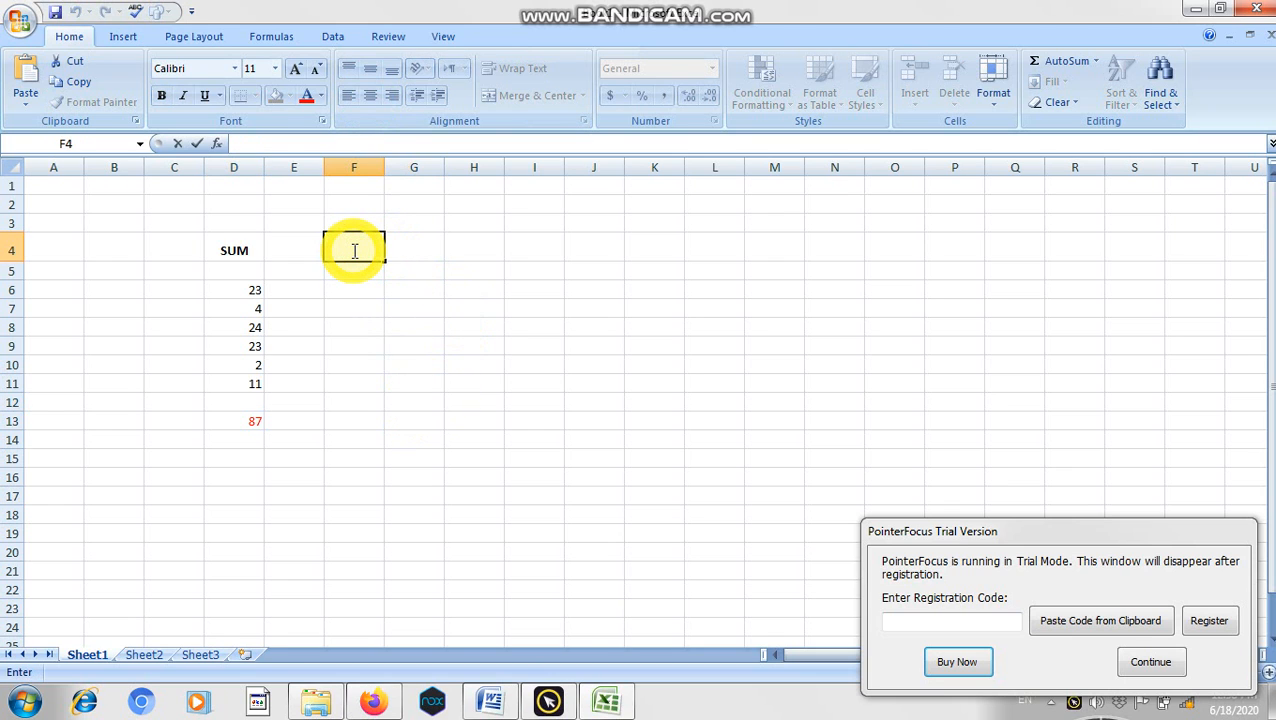
{"action": "type", "text": "P"}
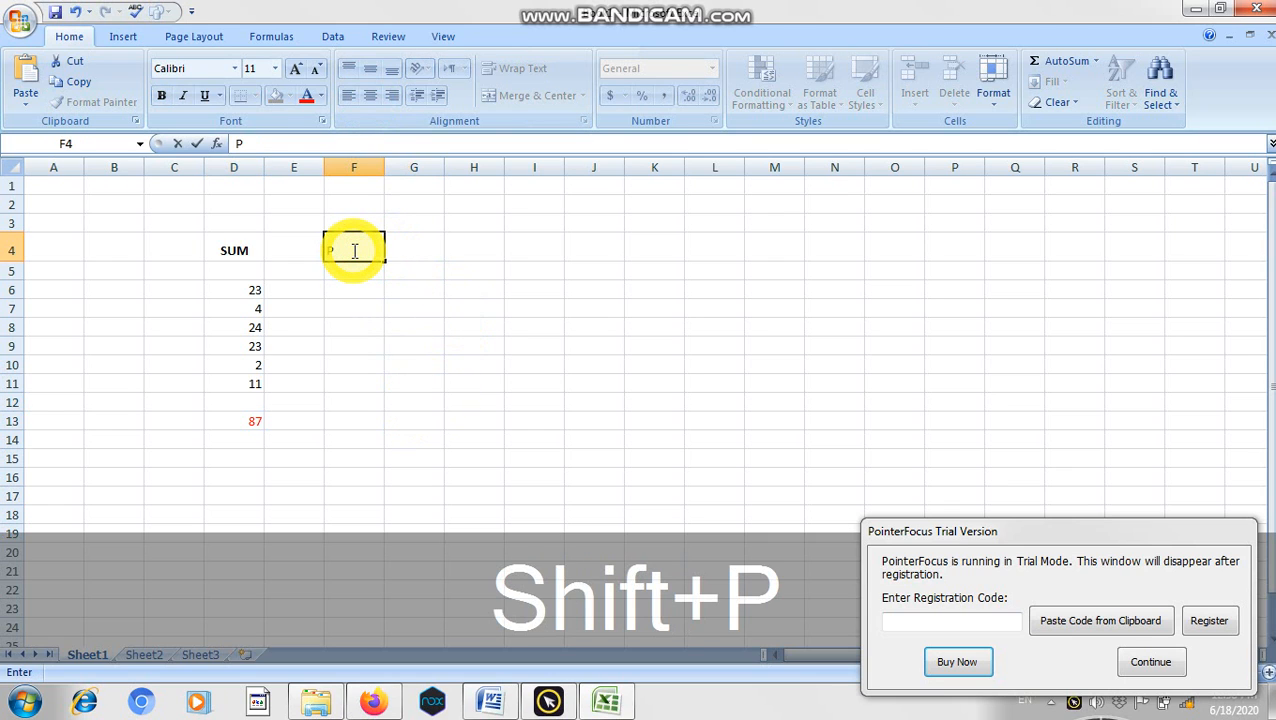
{"action": "type", "text": "roduct"}
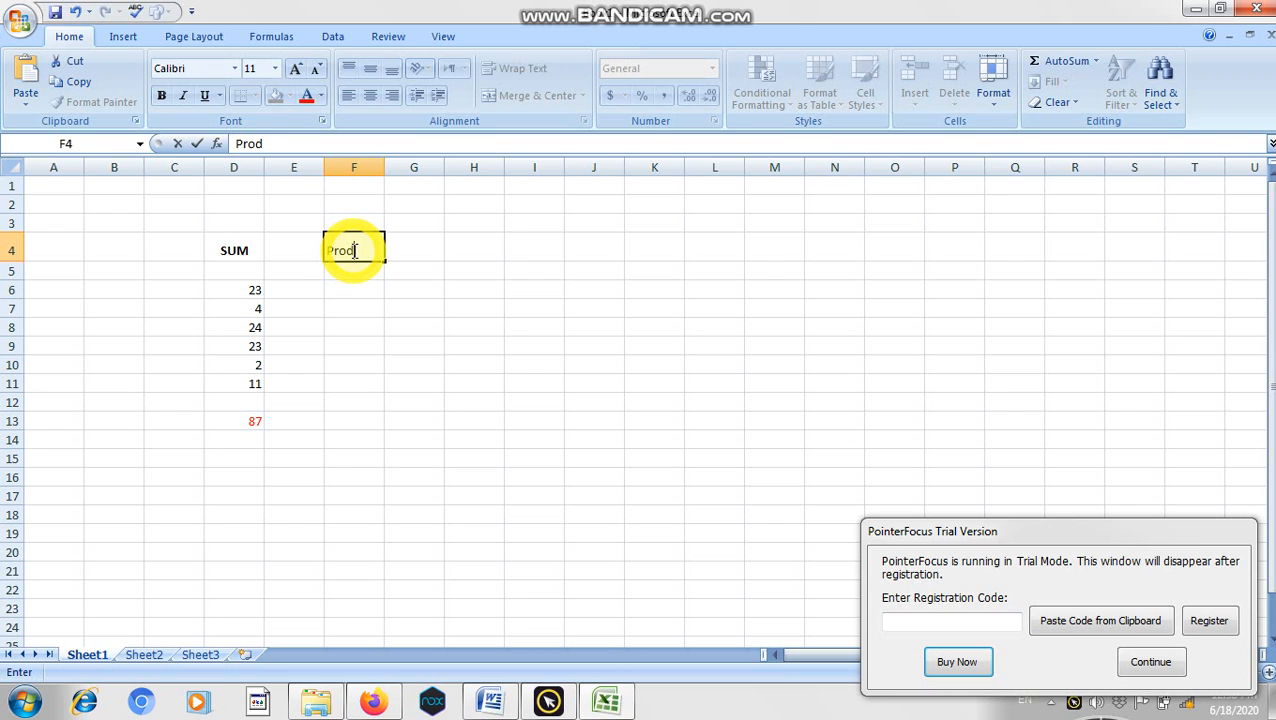
{"action": "left_click", "coordinate": [388, 326]}
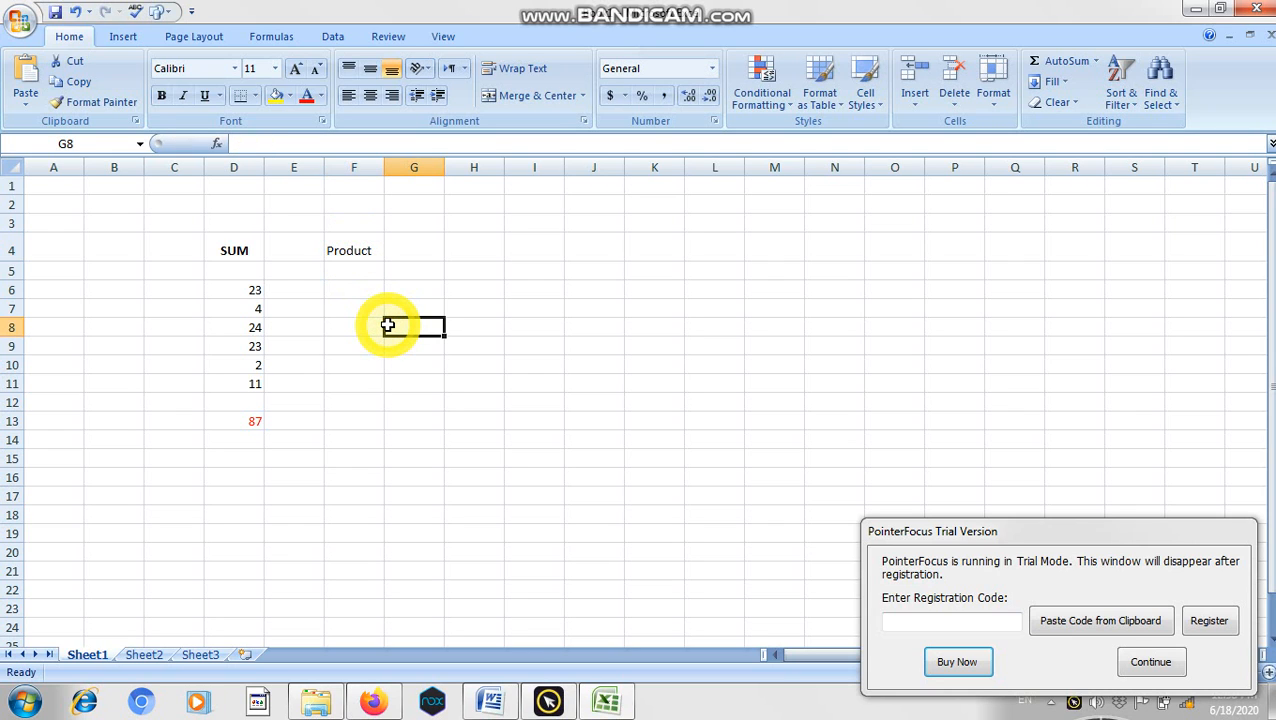
Step: Enter the numbers 21, 12, 2, 2, 3 and 2 down cells F6 to F11
{"action": "left_click", "coordinate": [341, 292]}
{"action": "type", "text": "21"}
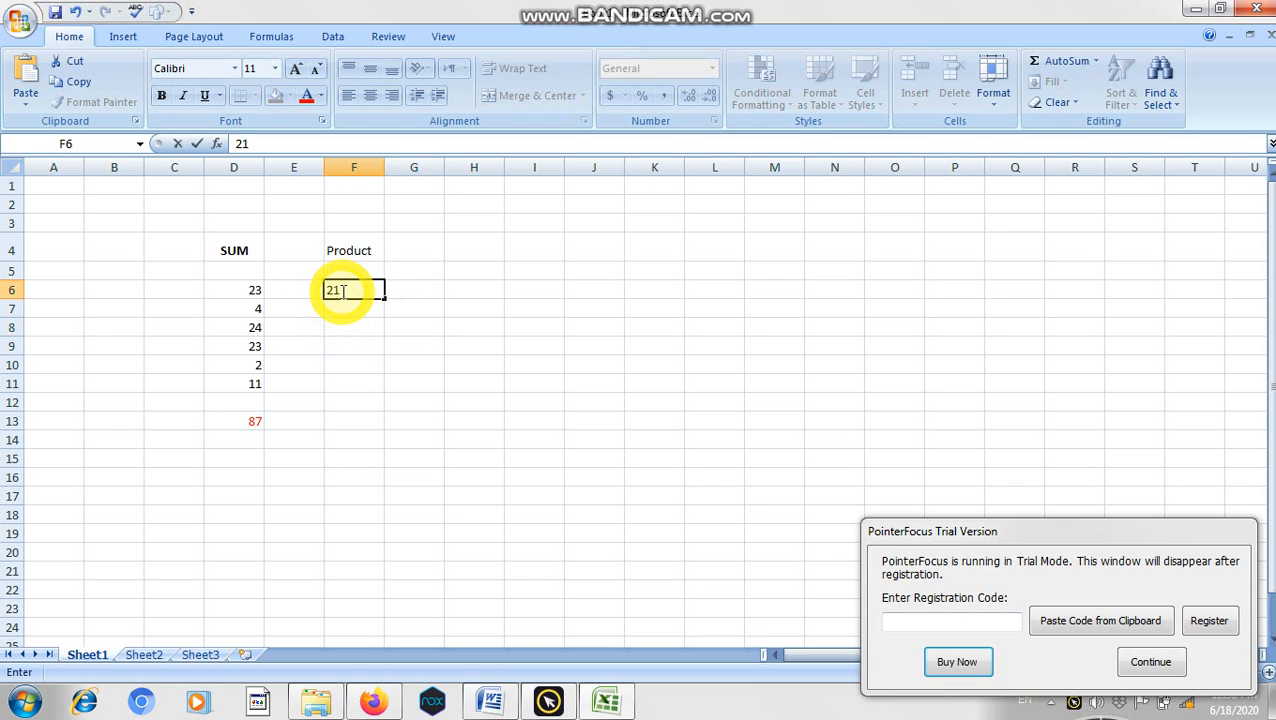
{"action": "key", "text": "Return"}
{"action": "type", "text": "12"}
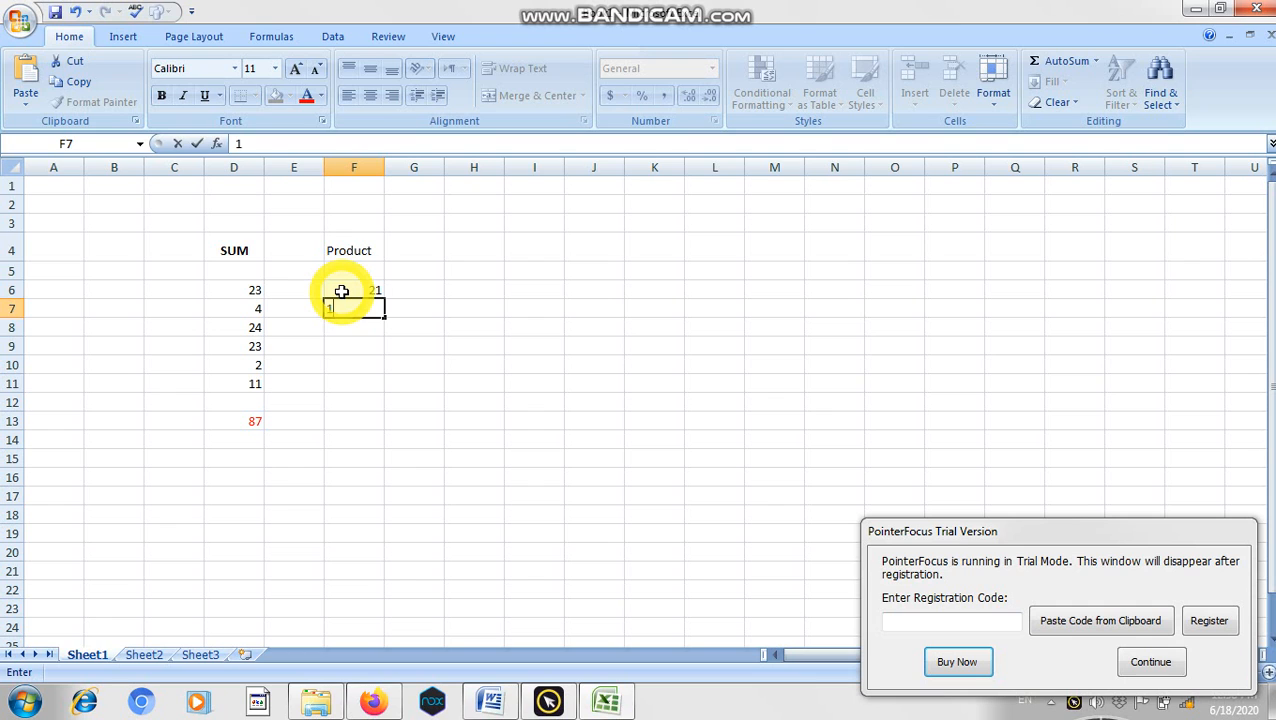
{"action": "key", "text": "Return"}
{"action": "type", "text": "2"}
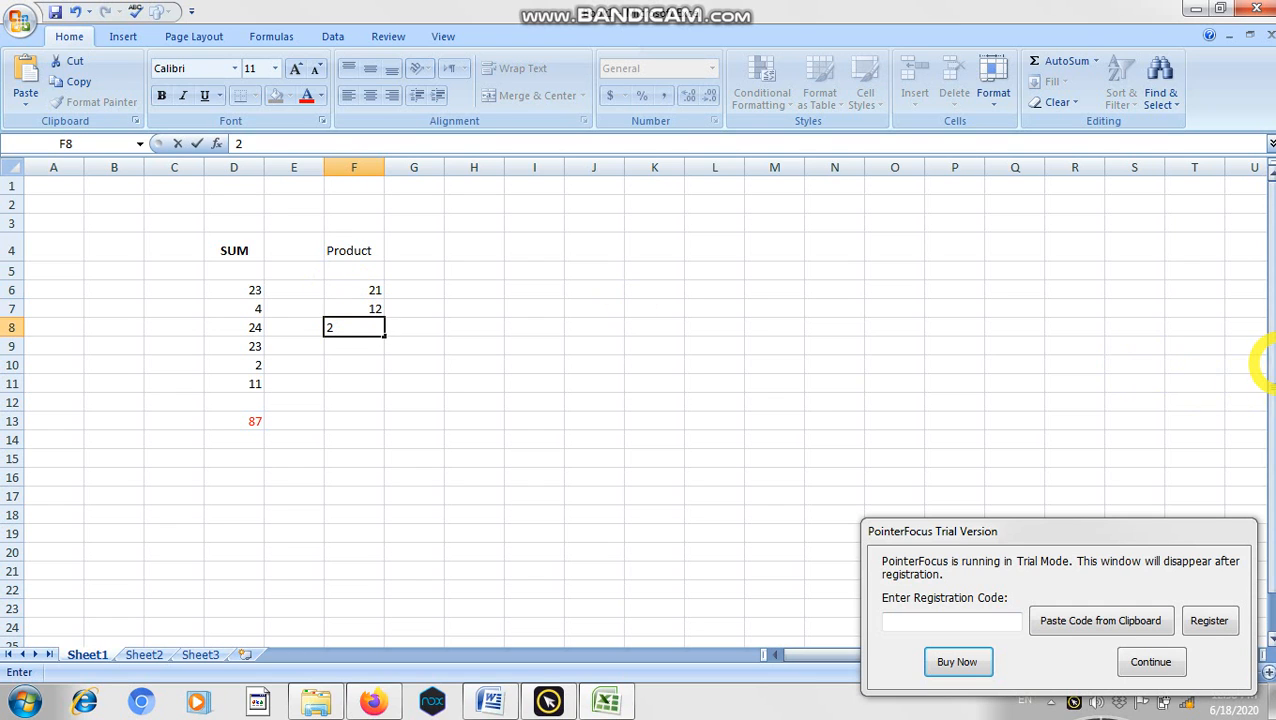
{"action": "key", "text": "Return"}
{"action": "type", "text": "2"}
{"action": "key", "text": "Return"}
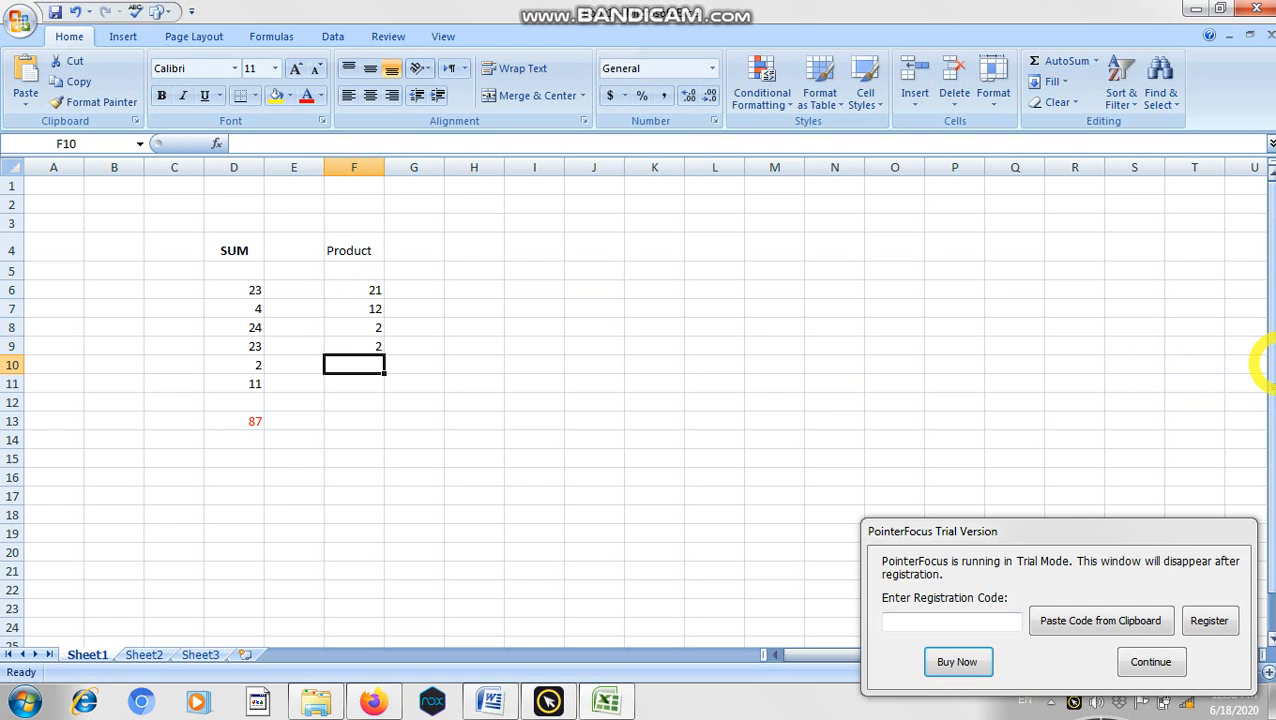
{"action": "type", "text": "3"}
{"action": "key", "text": "Return"}
{"action": "type", "text": "2"}
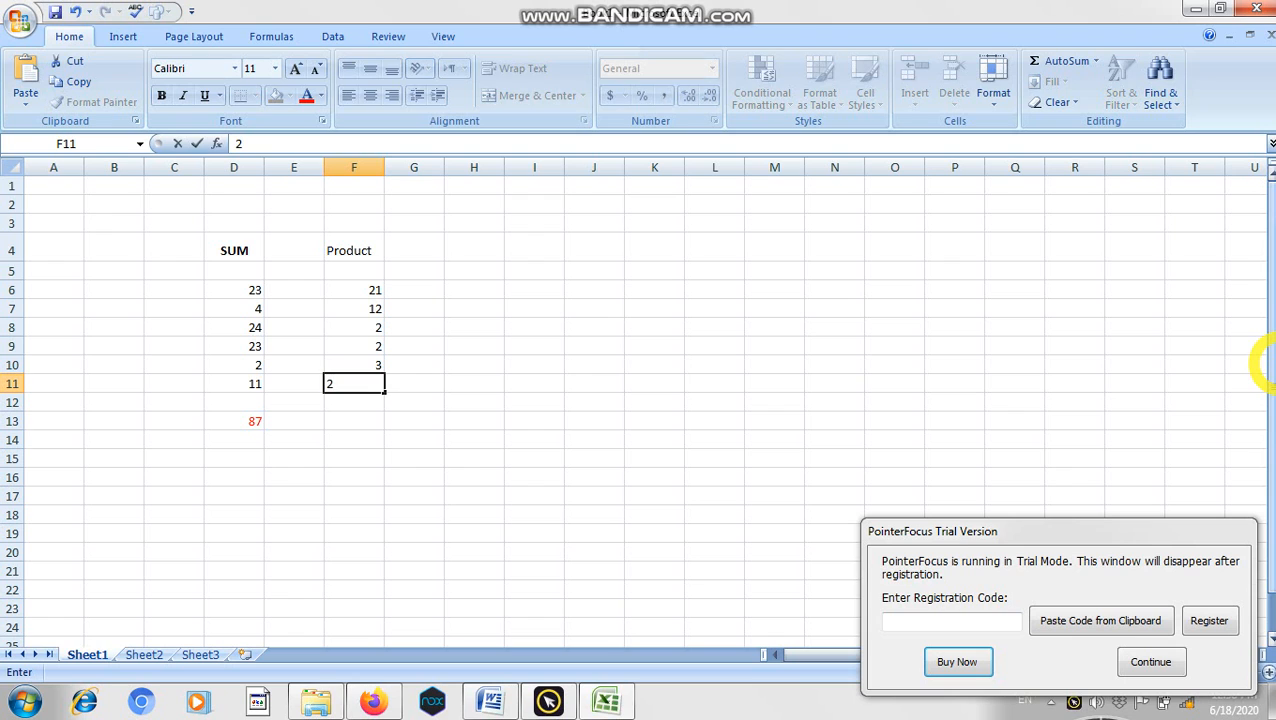
Step: Multiply the numbers under the Product heading in cell F13 with =PRODUCT(F6:F11)
{"action": "left_click", "coordinate": [341, 422]}
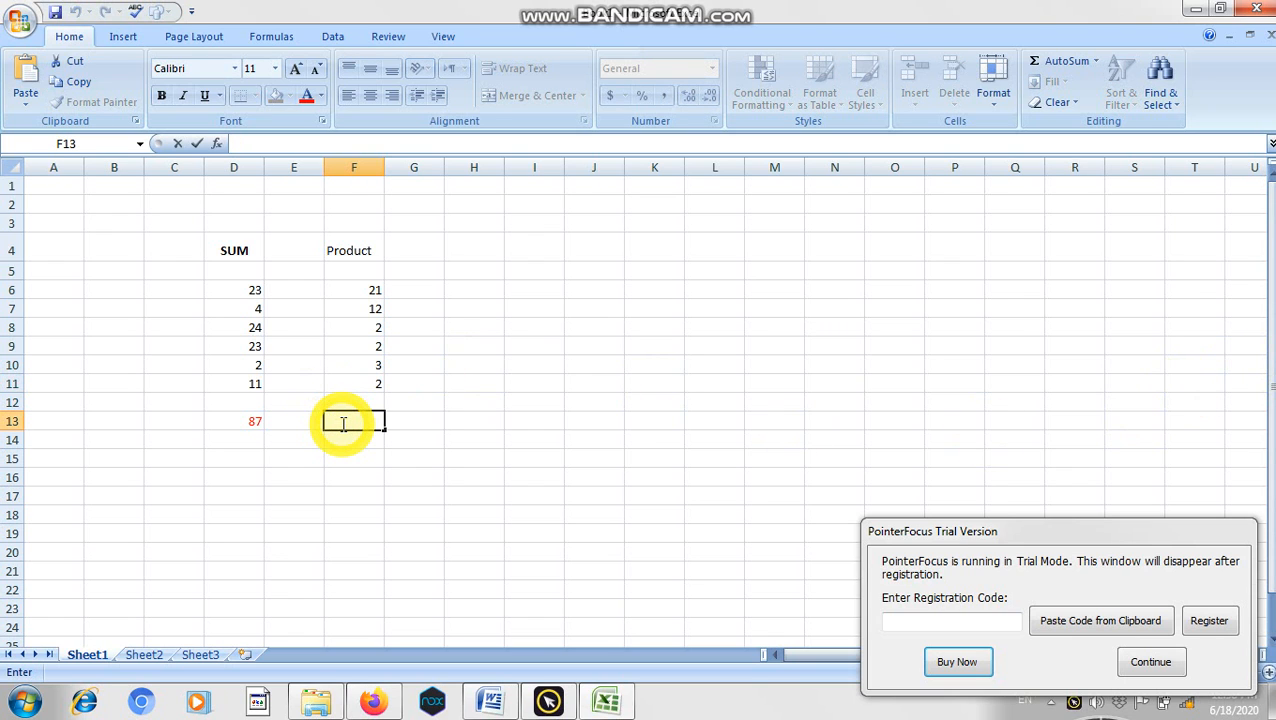
{"action": "type", "text": "="}
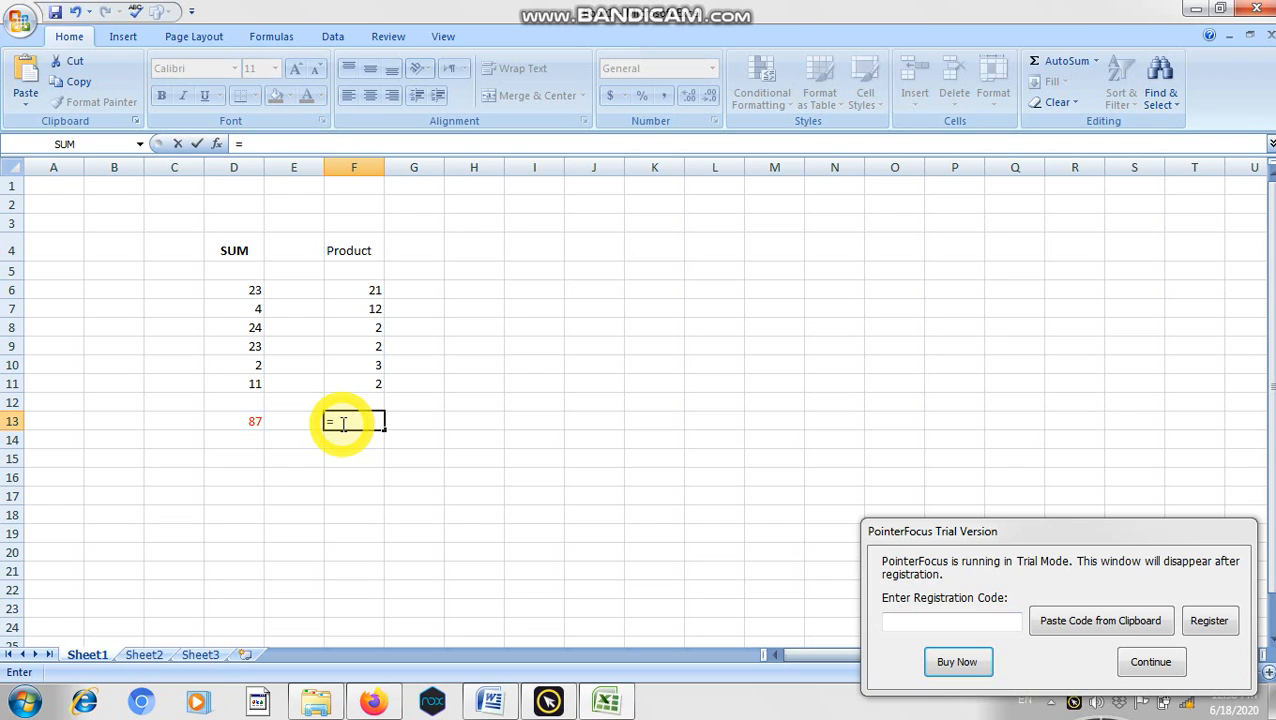
{"action": "type", "text": "P"}
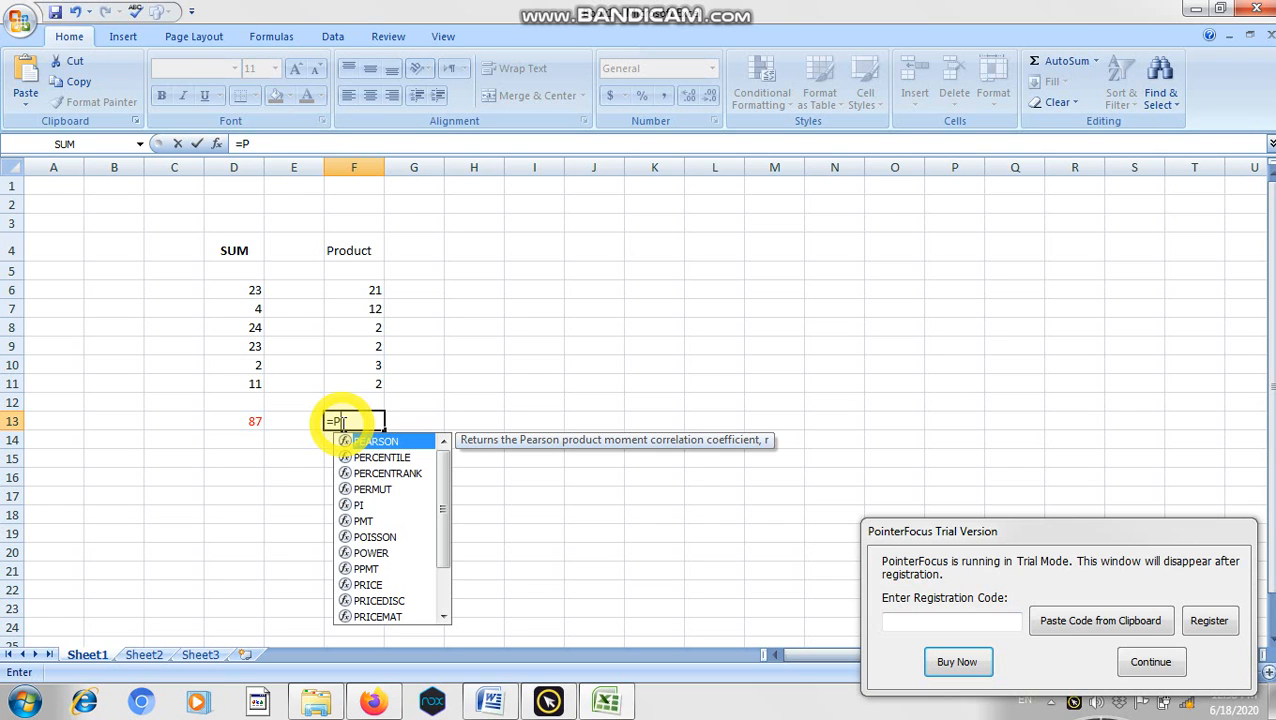
{"action": "type", "text": "R"}
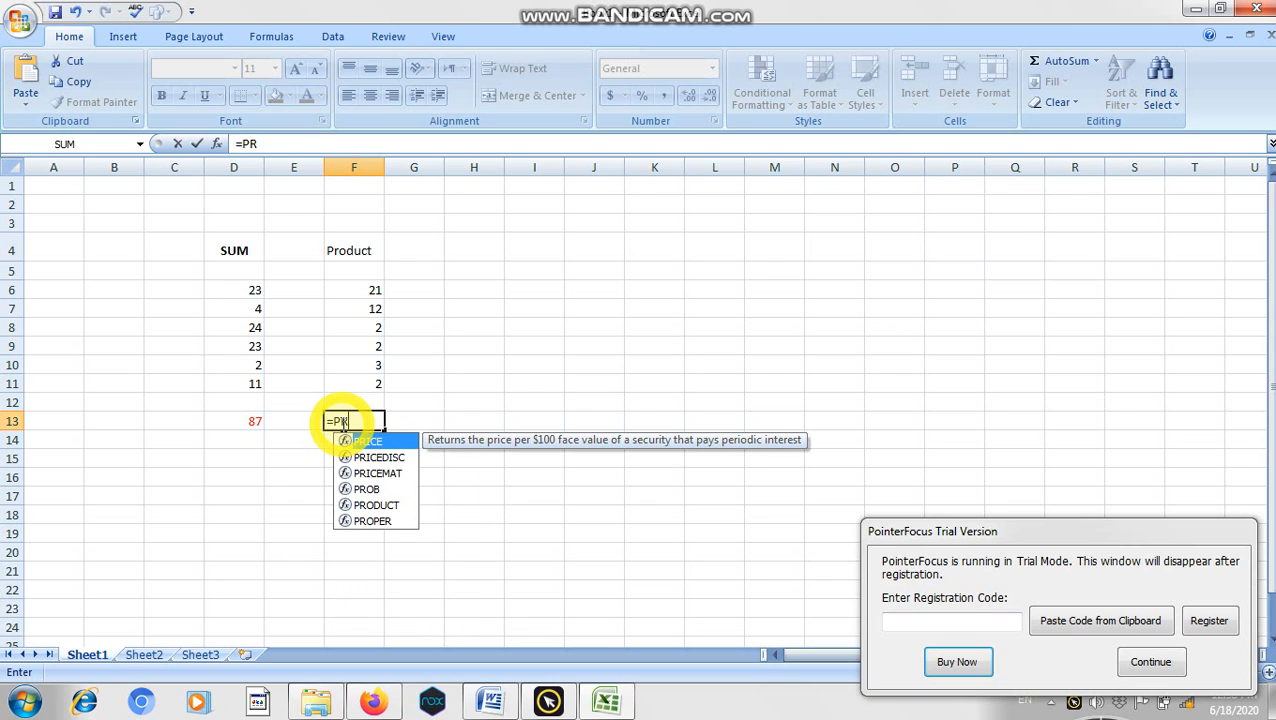
{"action": "type", "text": "OD"}
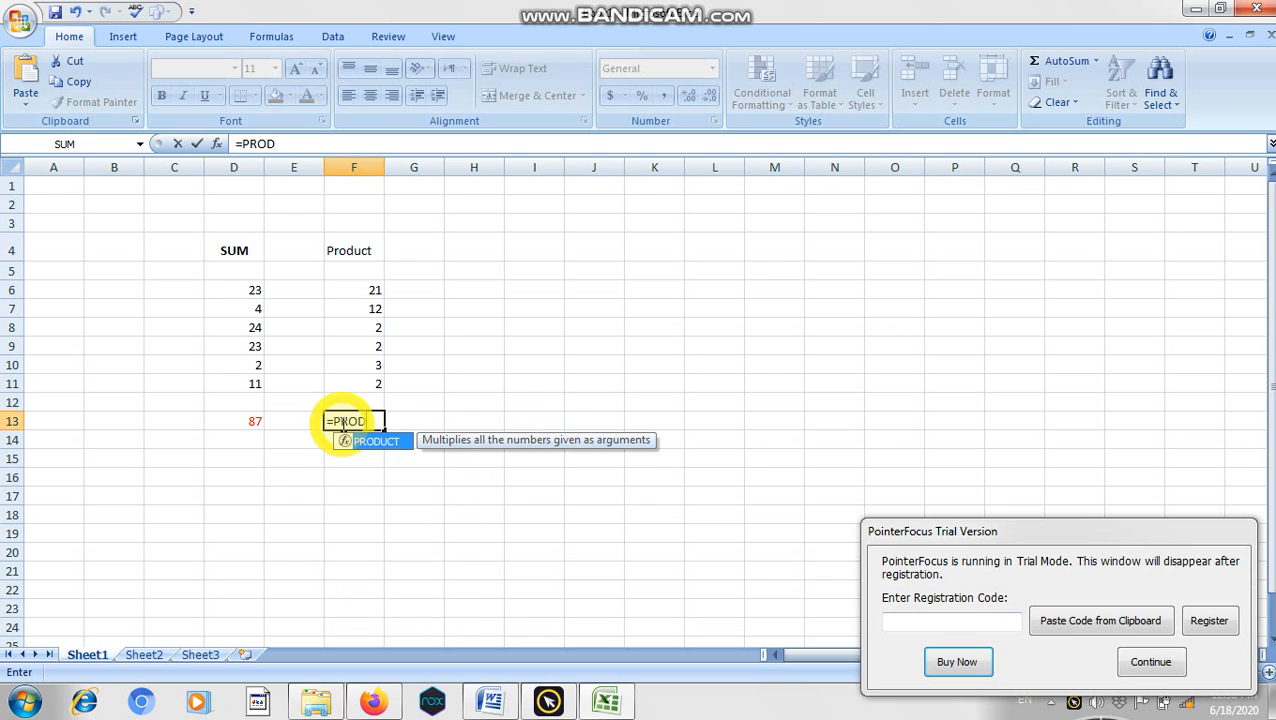
{"action": "type", "text": "C"}
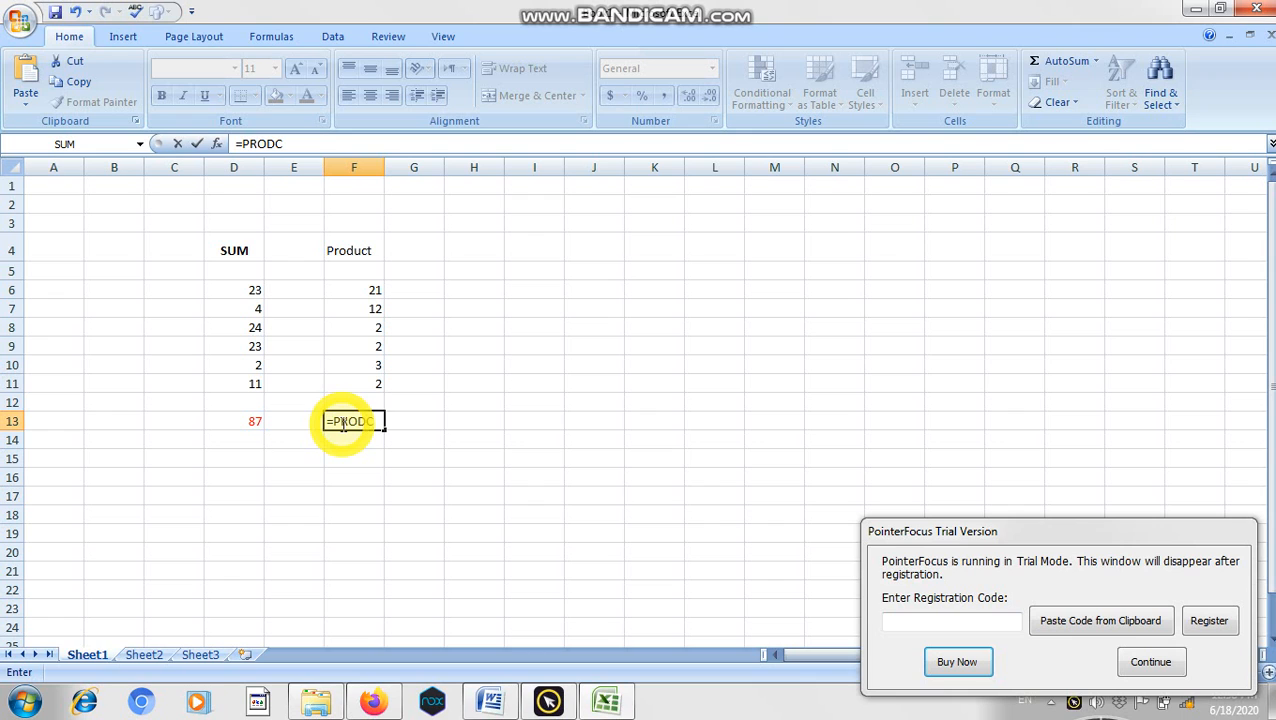
{"action": "key", "text": "BackSpace"}
{"action": "type", "text": "UC"}
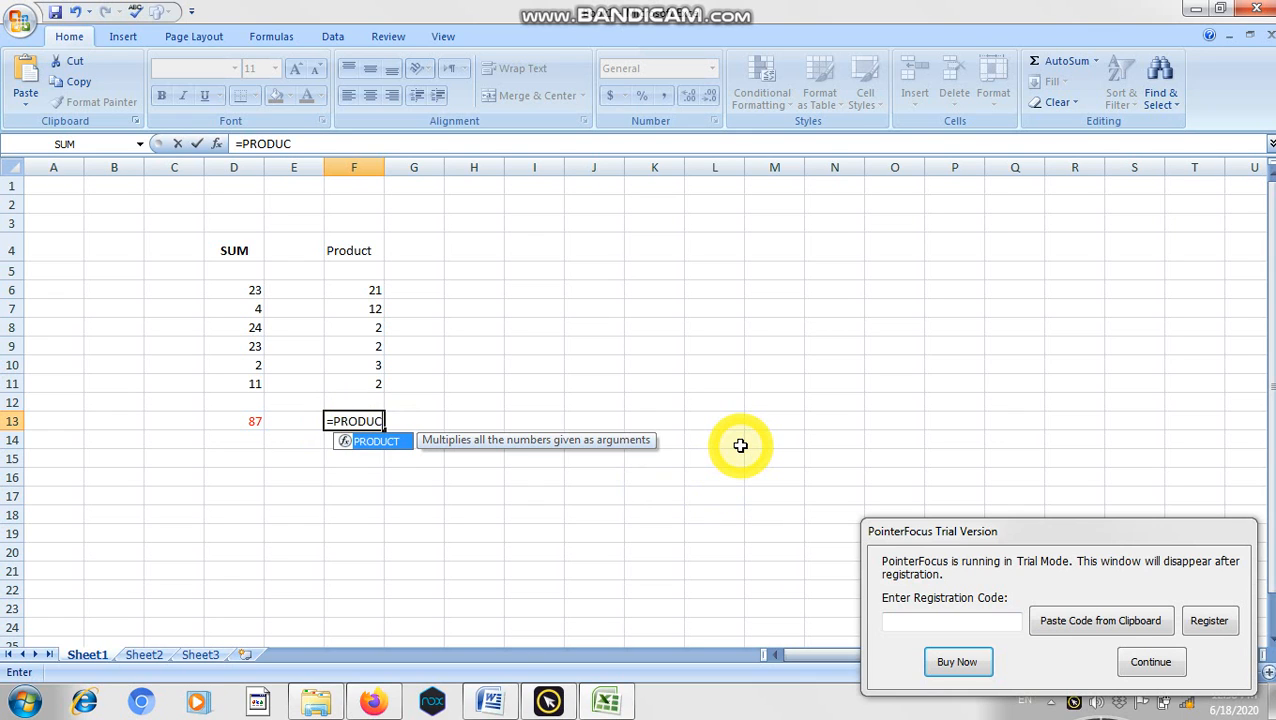
{"action": "type", "text": "T("}
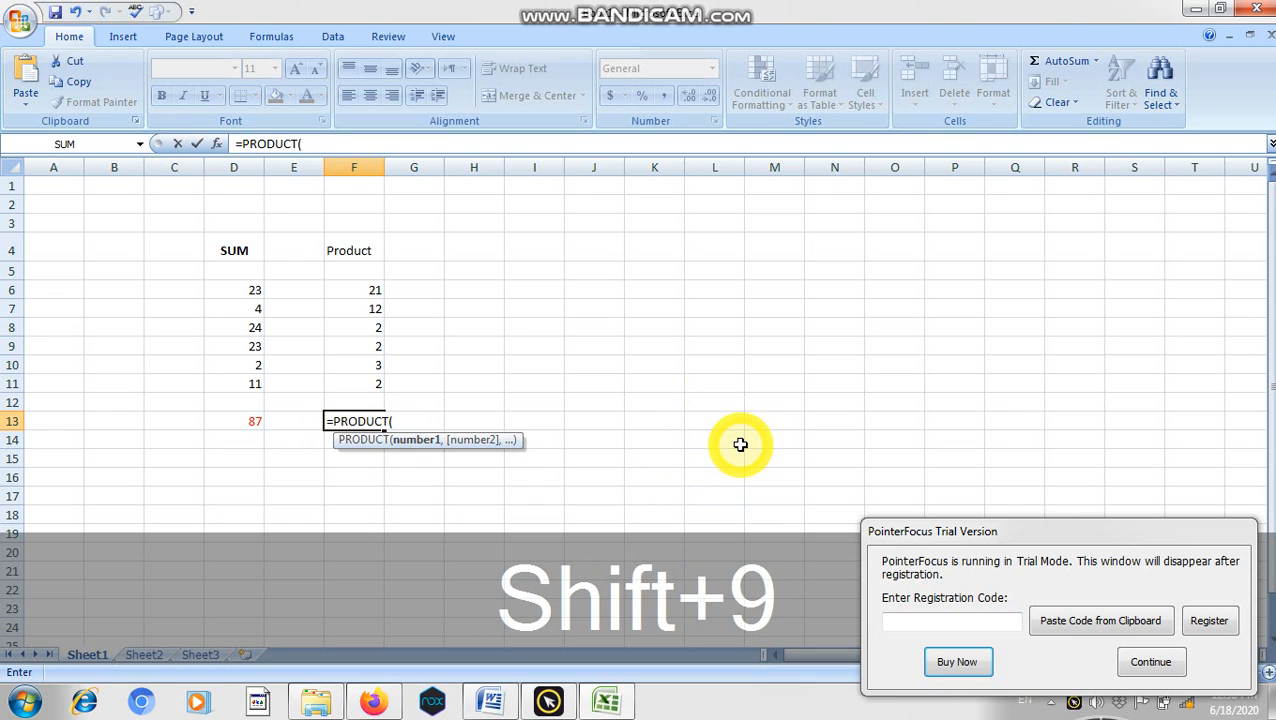
{"action": "left_click", "coordinate": [349, 286]}
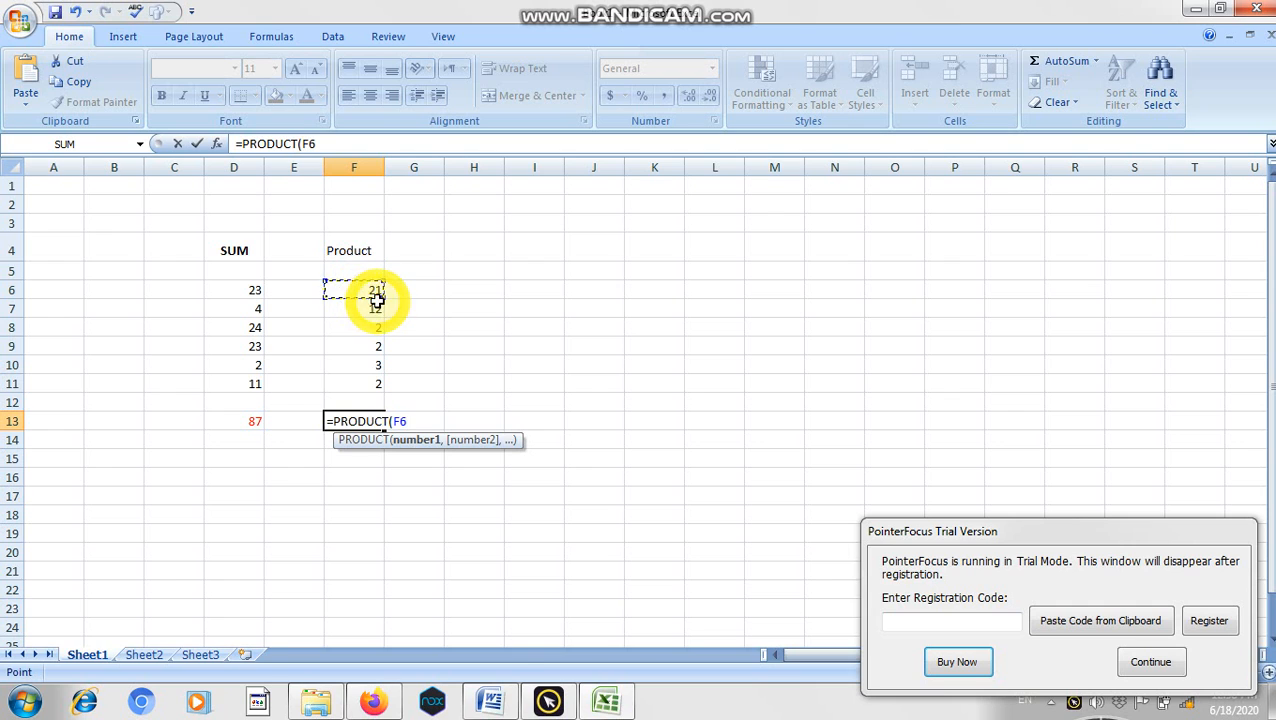
{"action": "left_click_drag", "start_coordinate": [372, 295], "coordinate": [372, 388]}
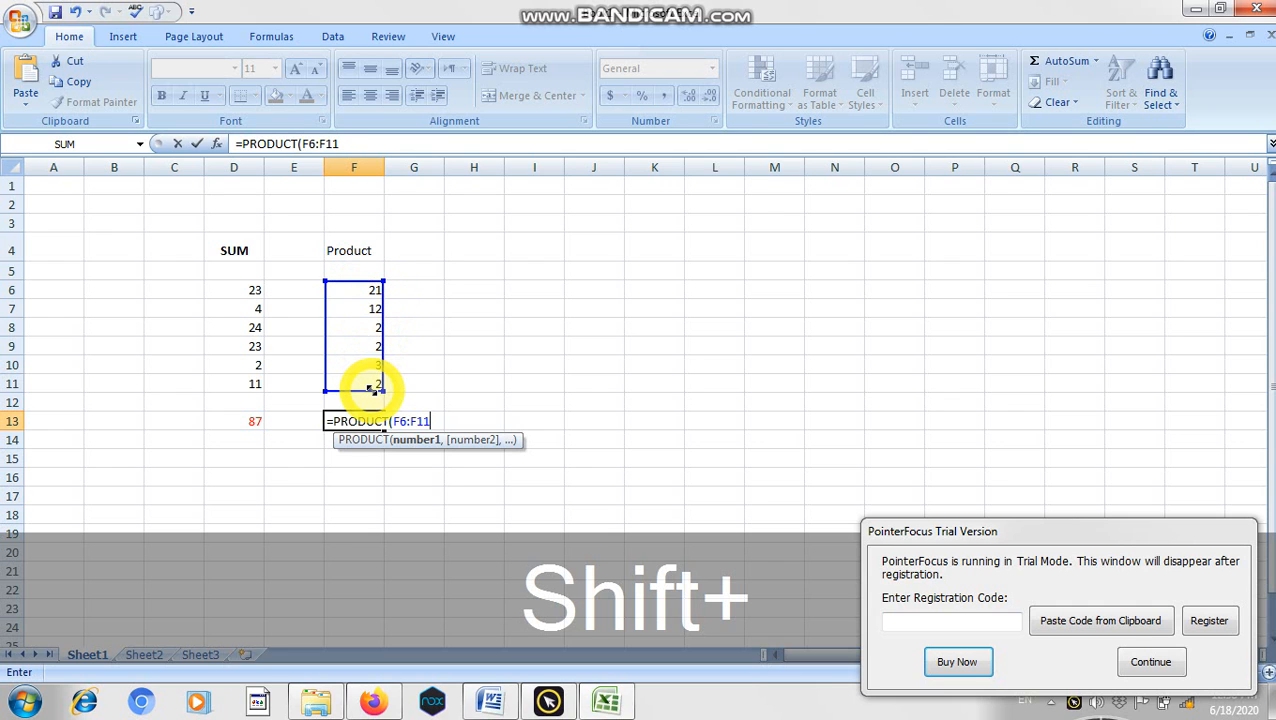
{"action": "type", "text": ")"}
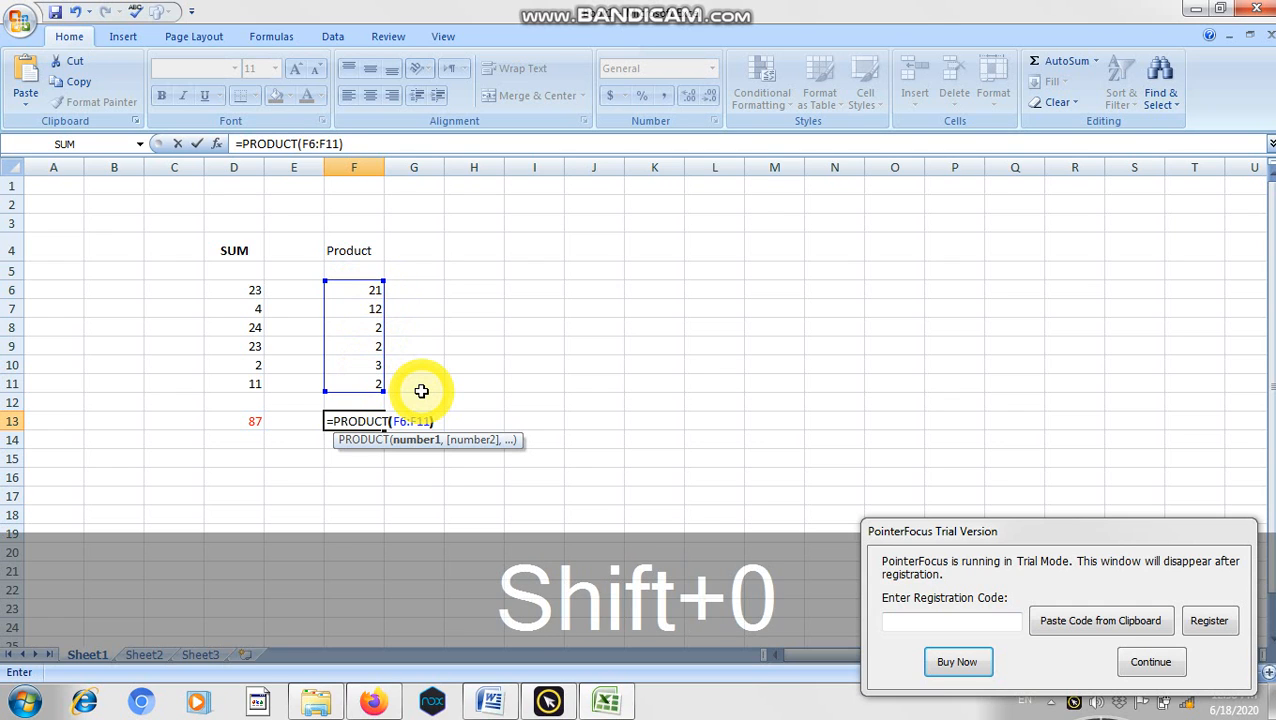
{"action": "key", "text": "Return"}
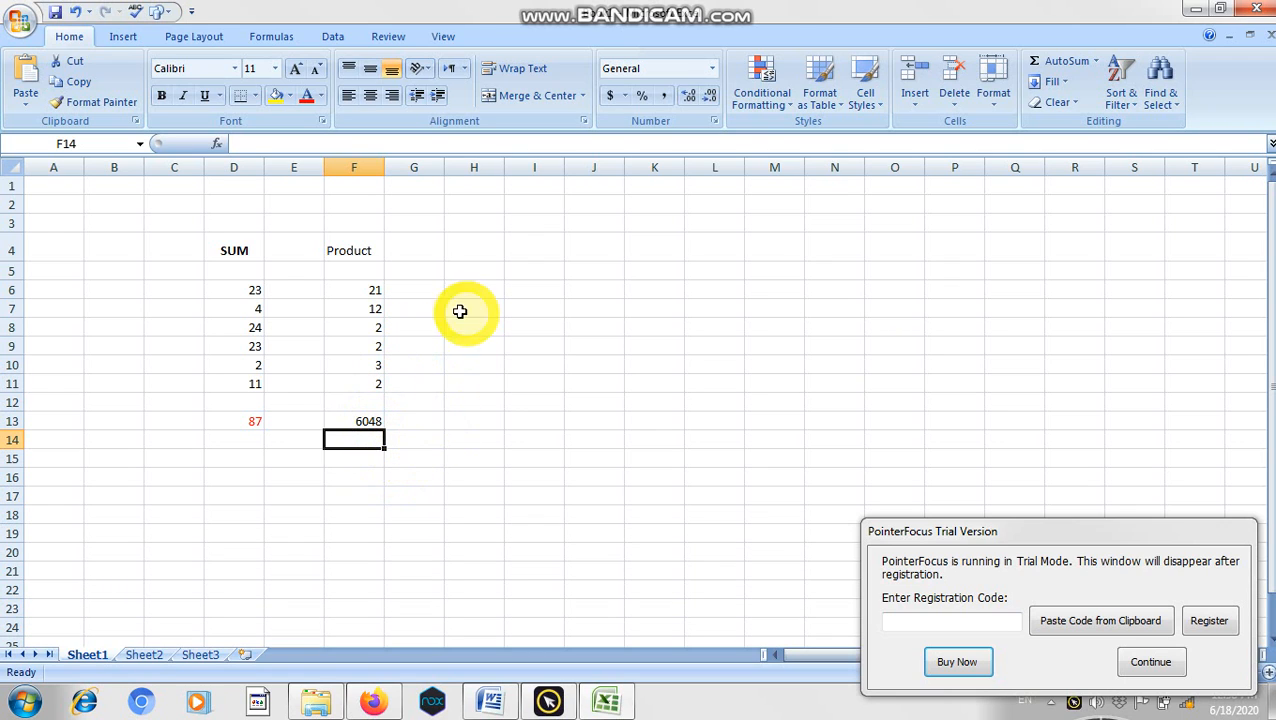
Step: Enter a second, smaller example with 2 in cell F16 and 5 in cell F17
{"action": "left_click", "coordinate": [362, 477]}
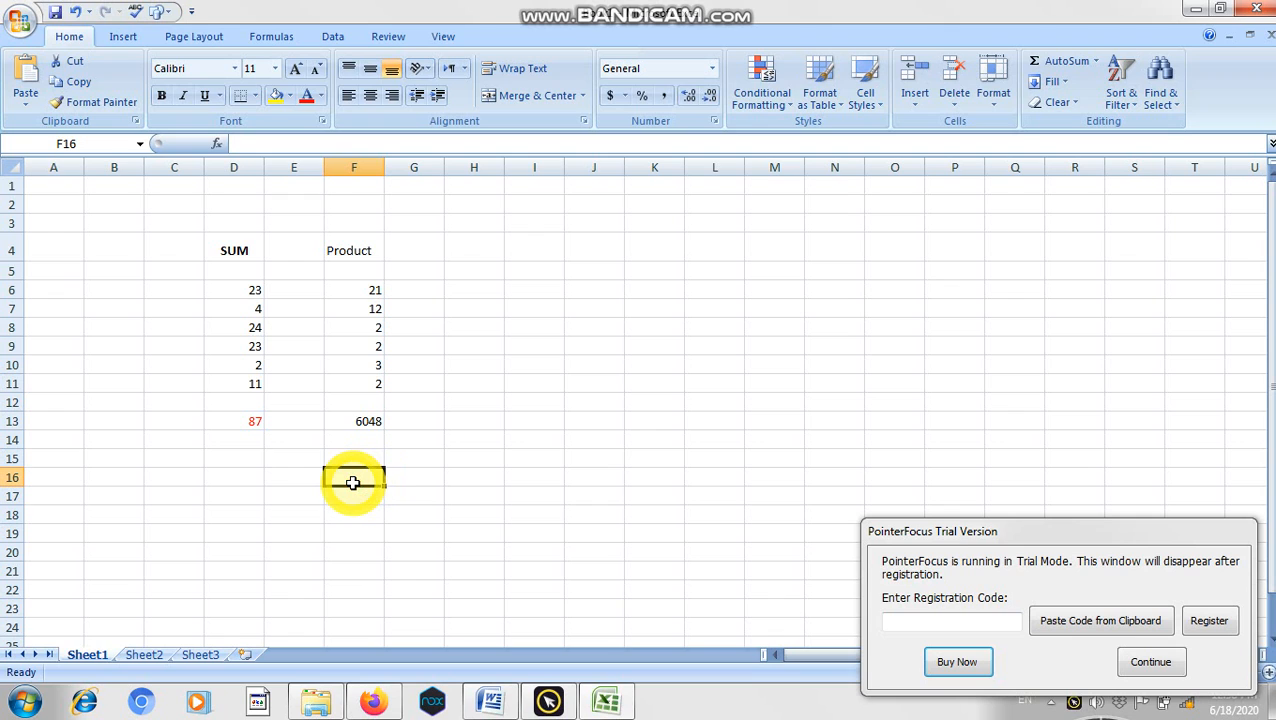
{"action": "type", "text": "2"}
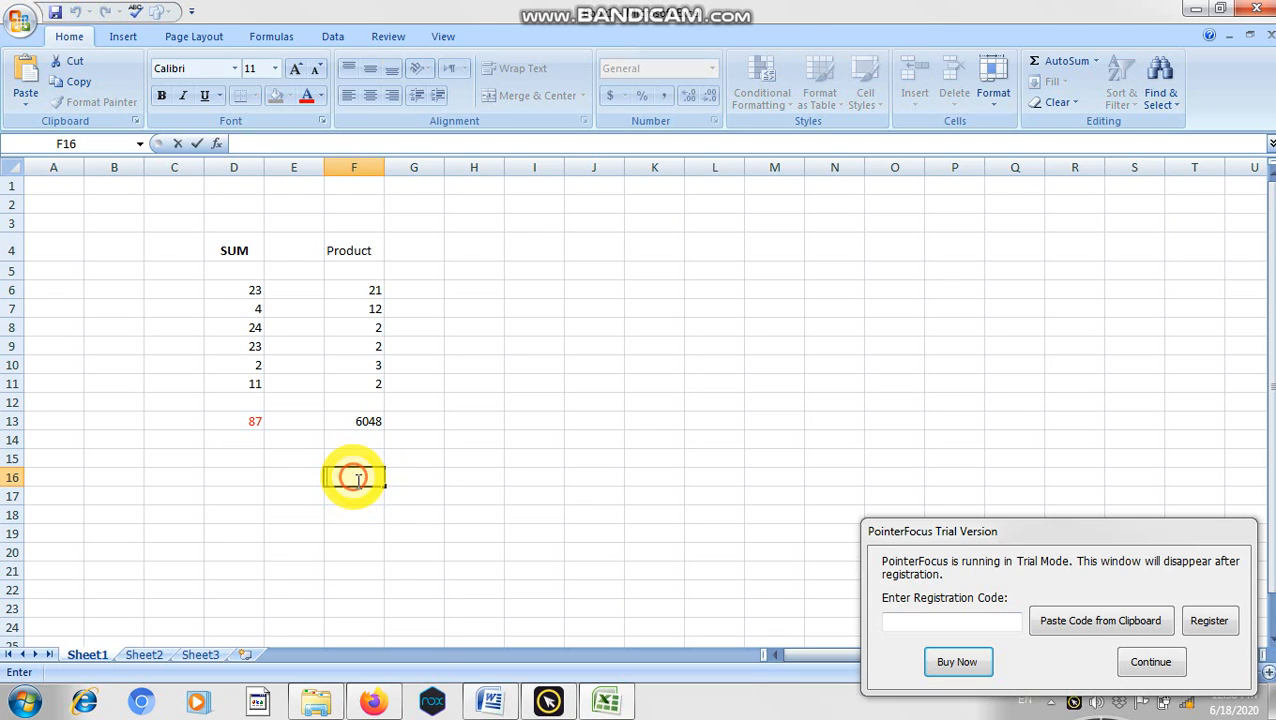
{"action": "left_click", "coordinate": [356, 498]}
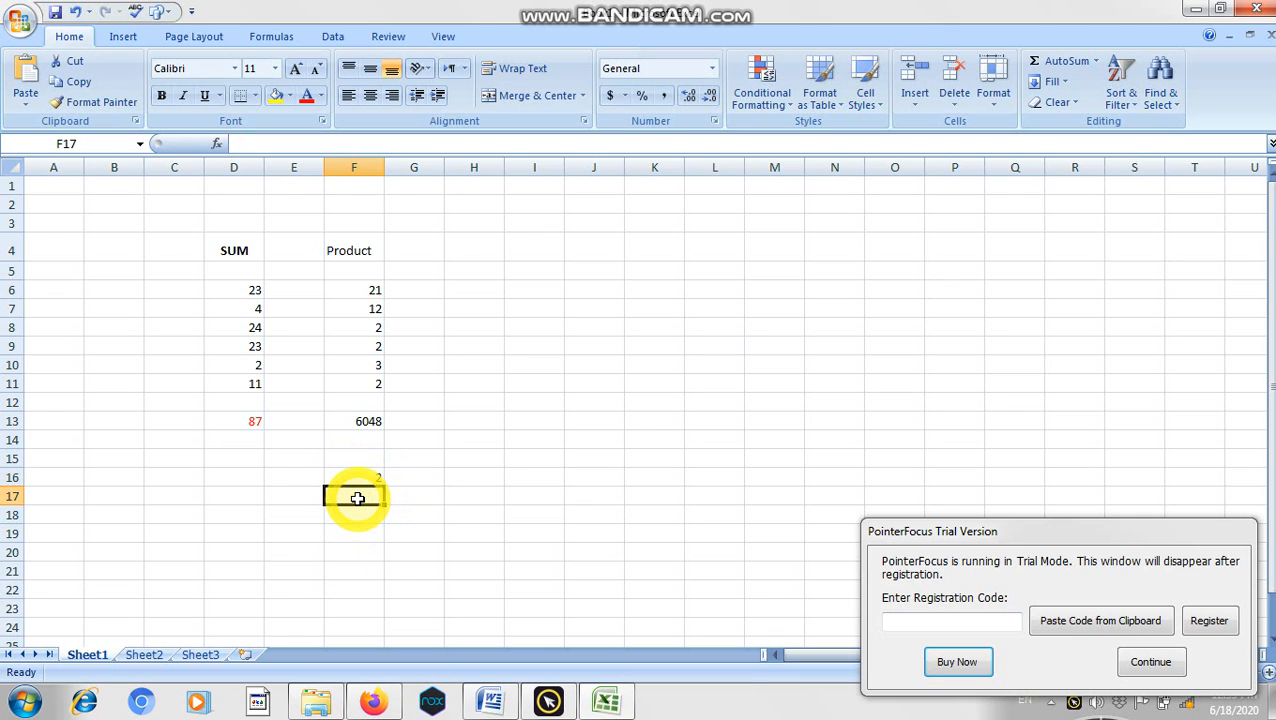
{"action": "type", "text": "5"}
Step: Multiply the two numbers of the smaller example in cell F18 with =PRODUCT(F16,F17)
{"action": "left_click", "coordinate": [358, 515]}
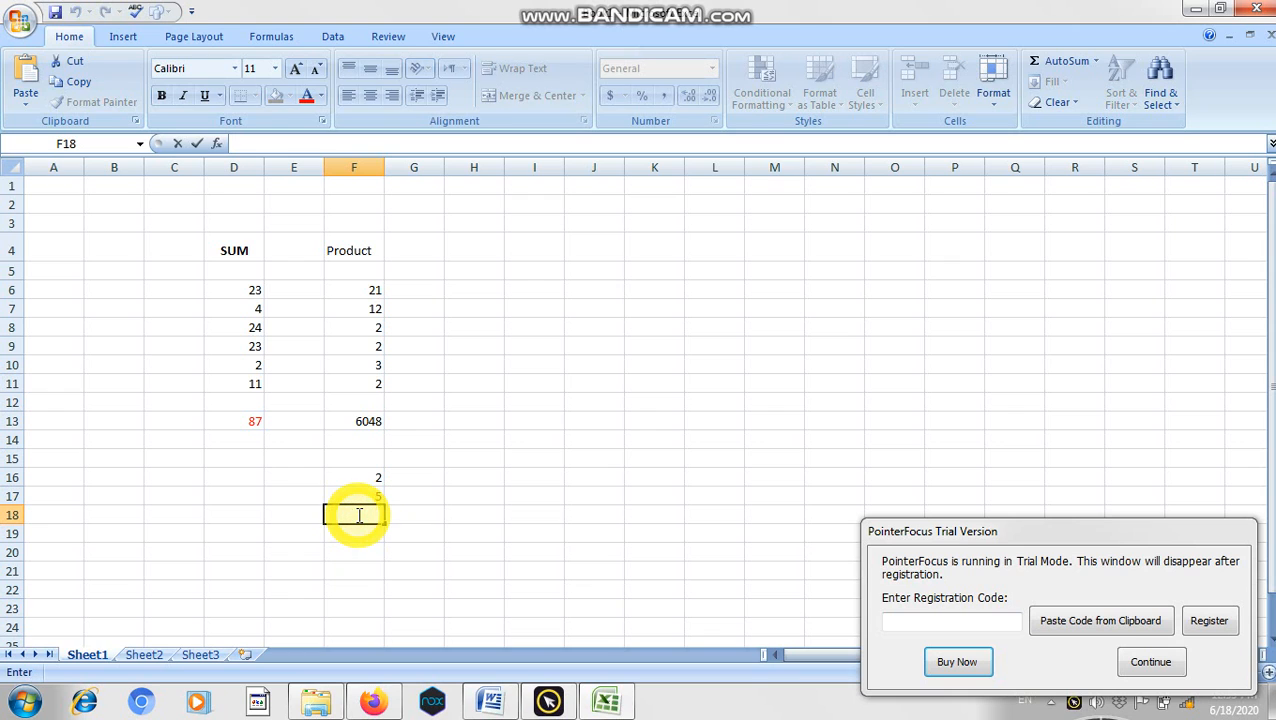
{"action": "type", "text": "="}
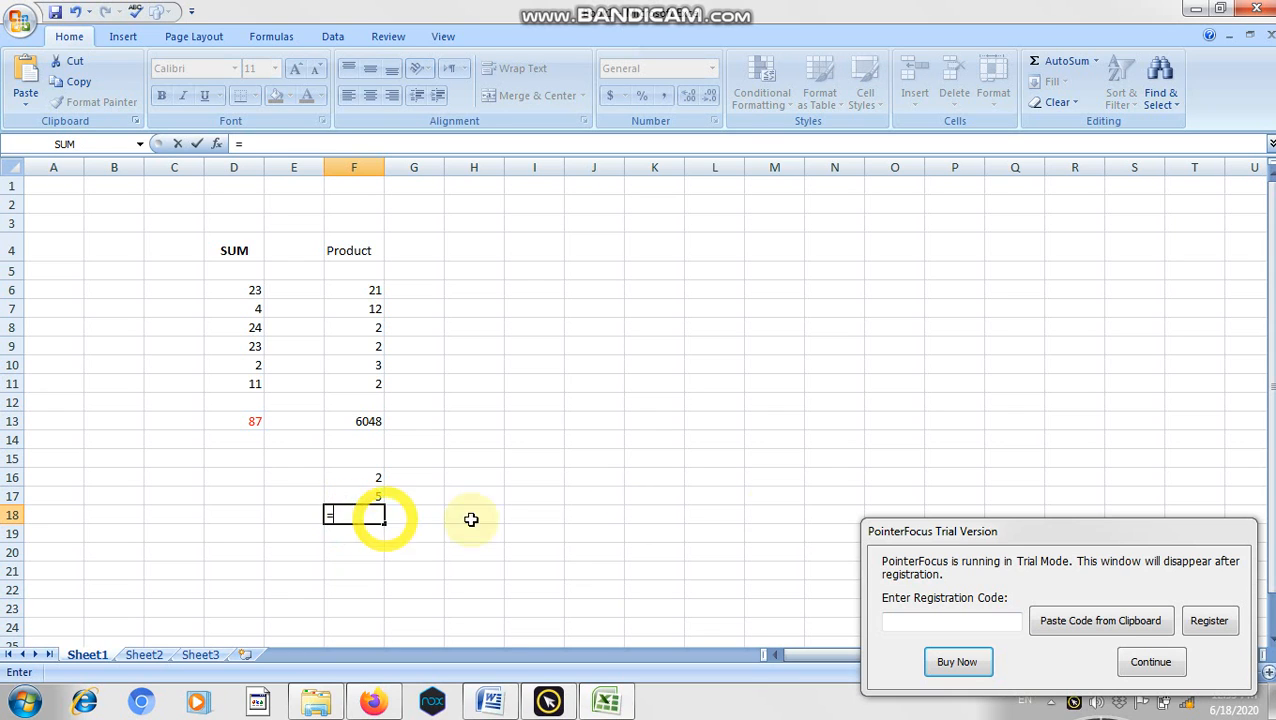
{"action": "type", "text": "PROC"}
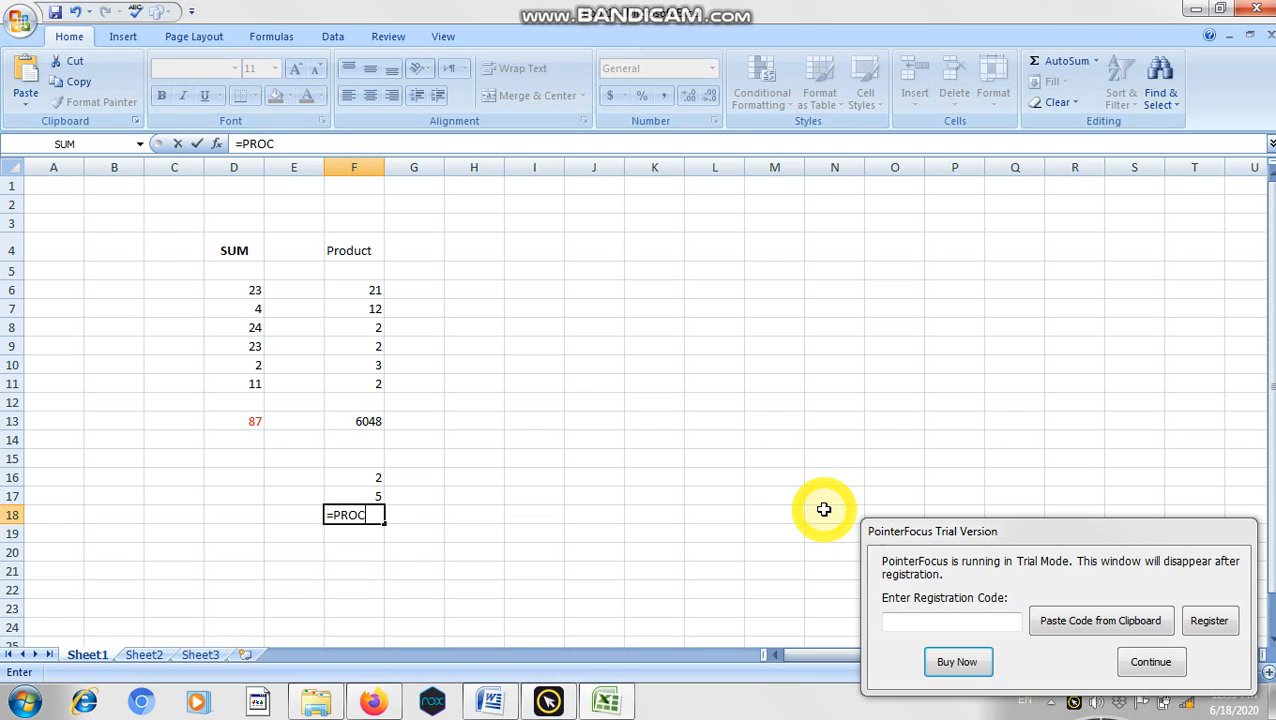
{"action": "key", "text": "BackSpace"}
{"action": "type", "text": "DC"}
{"action": "key", "text": "BackSpace"}
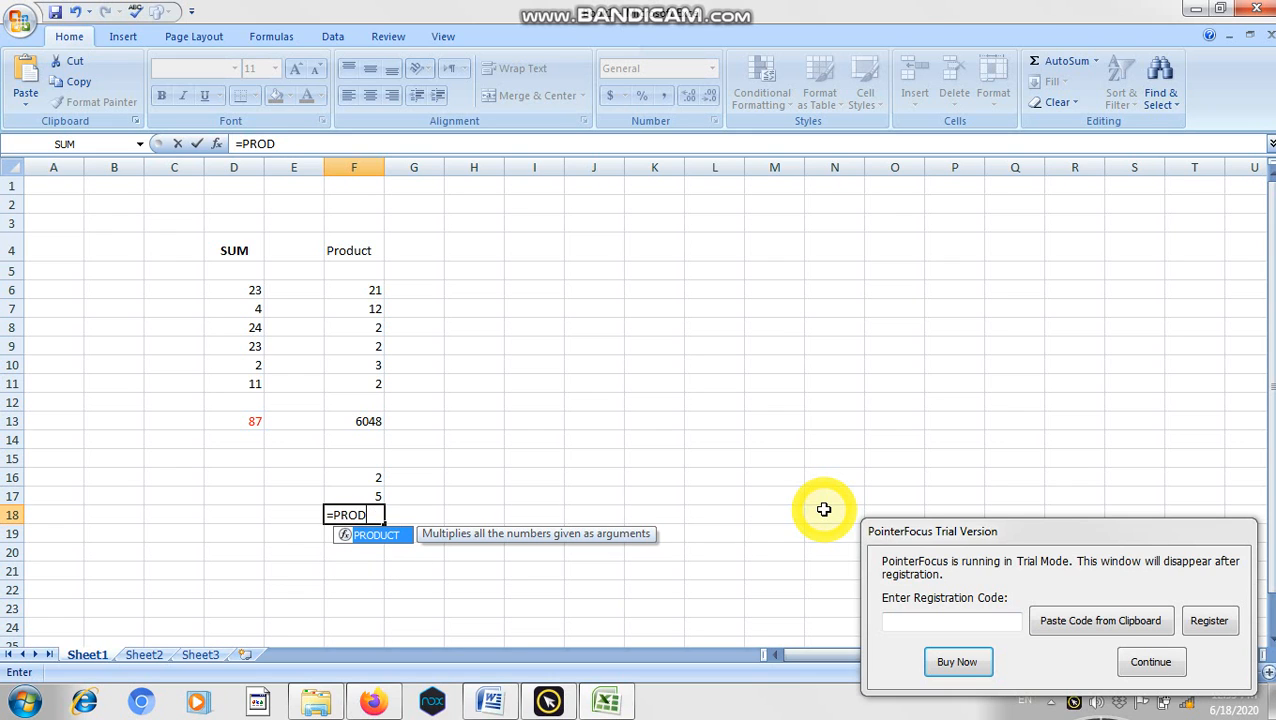
{"action": "type", "text": "UCT("}
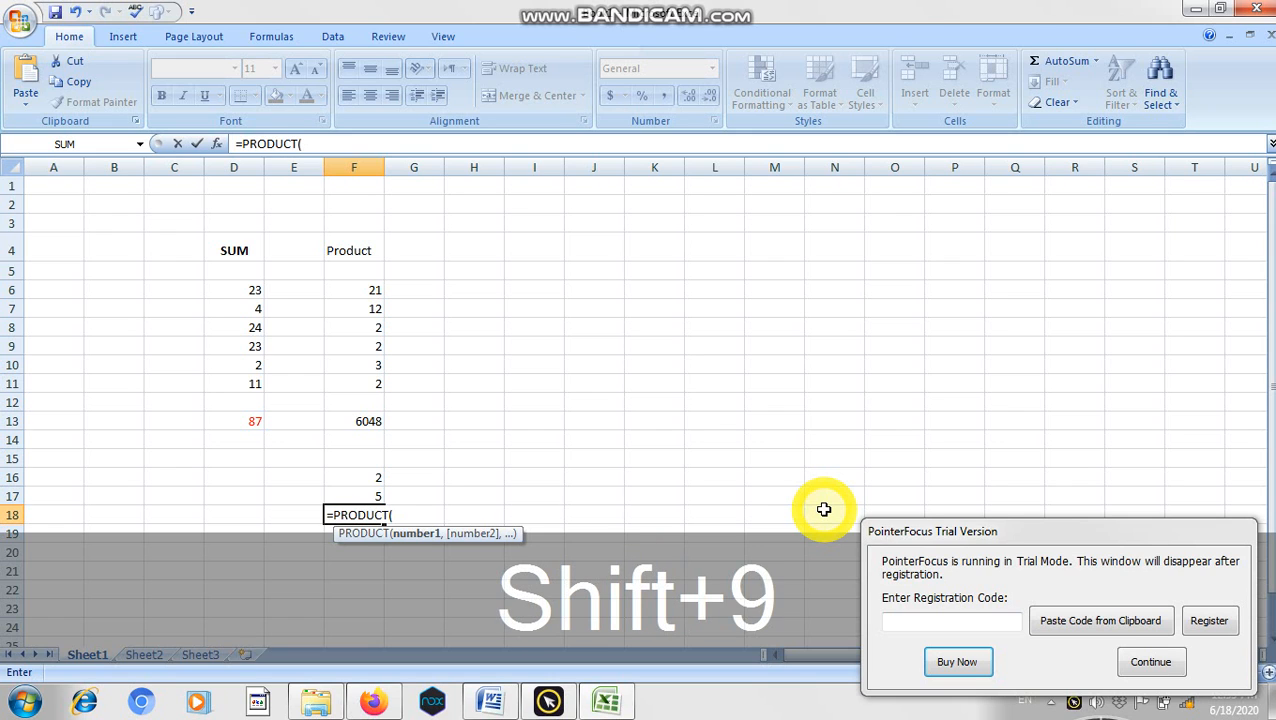
{"action": "left_click", "coordinate": [359, 479]}
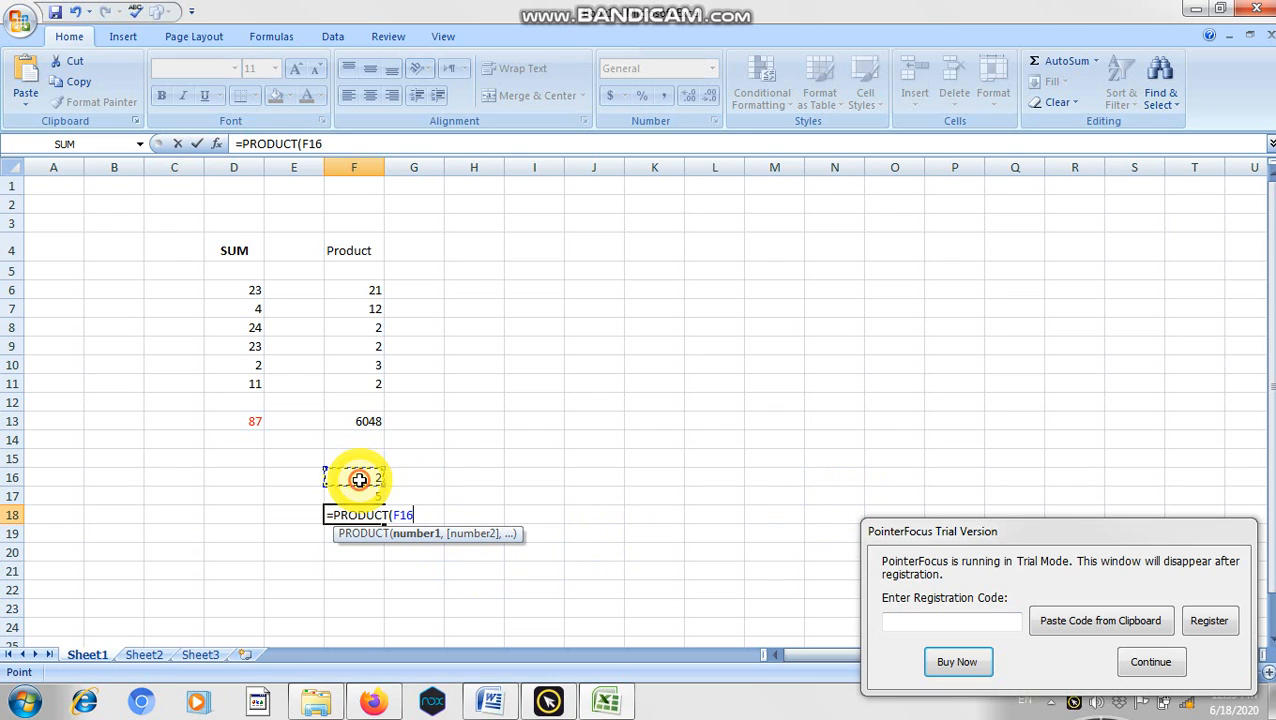
{"action": "type", "text": ","}
{"action": "left_click", "coordinate": [366, 495]}
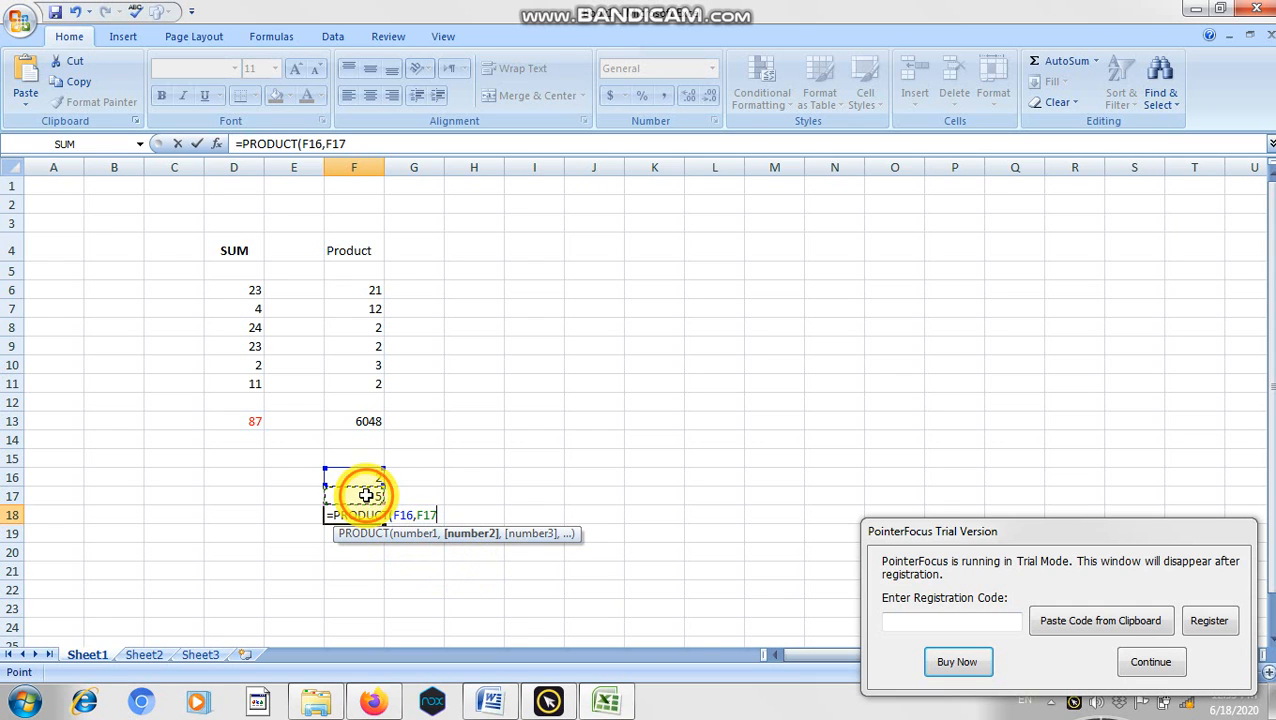
{"action": "type", "text": ")"}
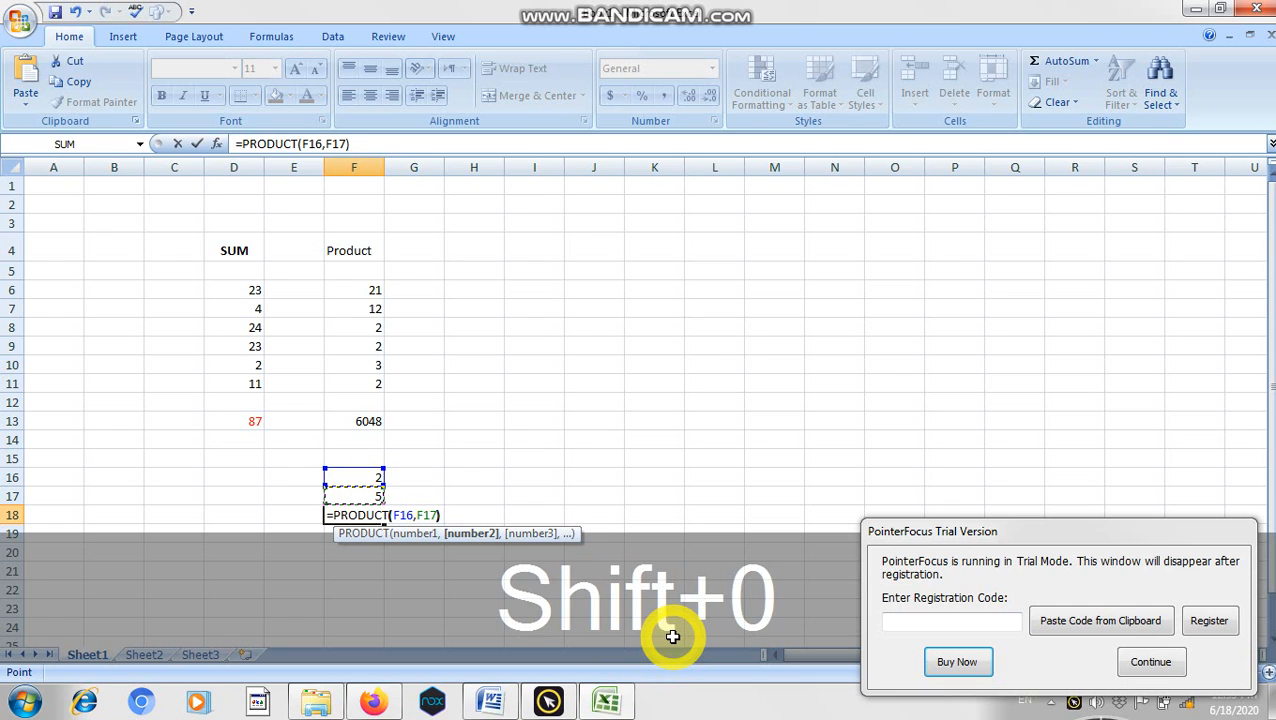
{"action": "key", "text": "Return"}
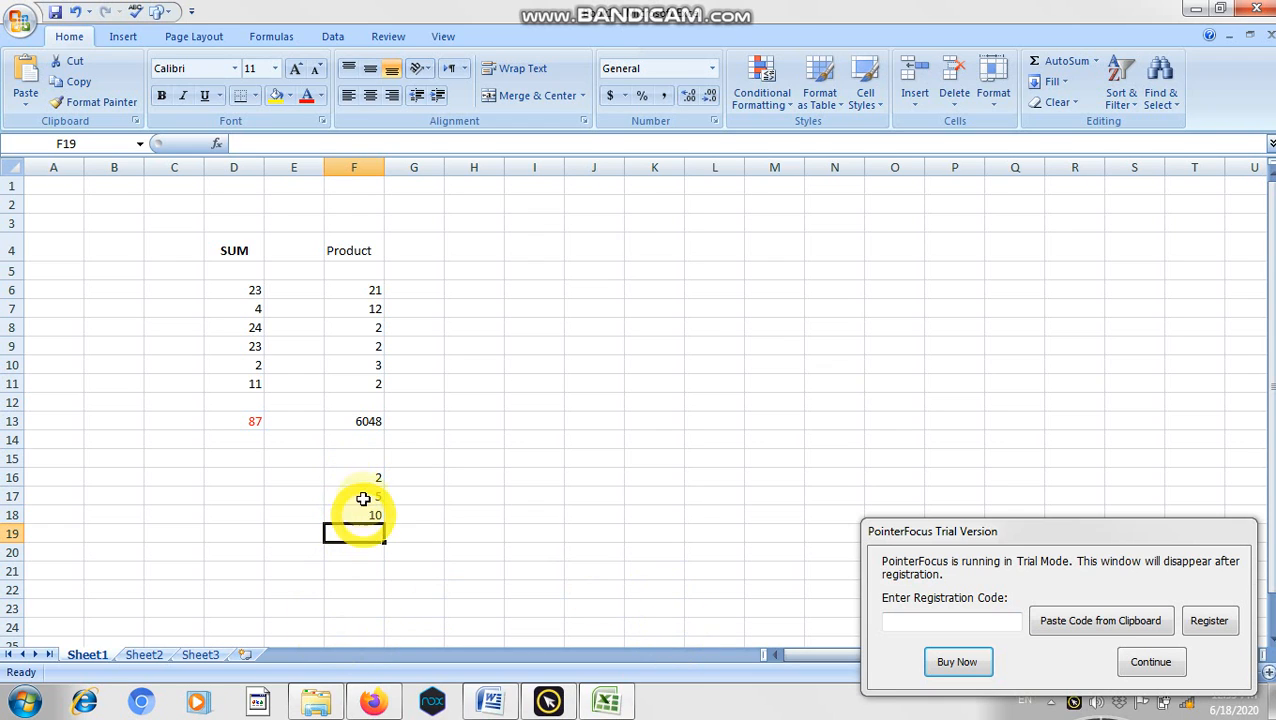
Step: Enter the heading Average in cell H4
{"action": "left_click", "coordinate": [479, 245]}
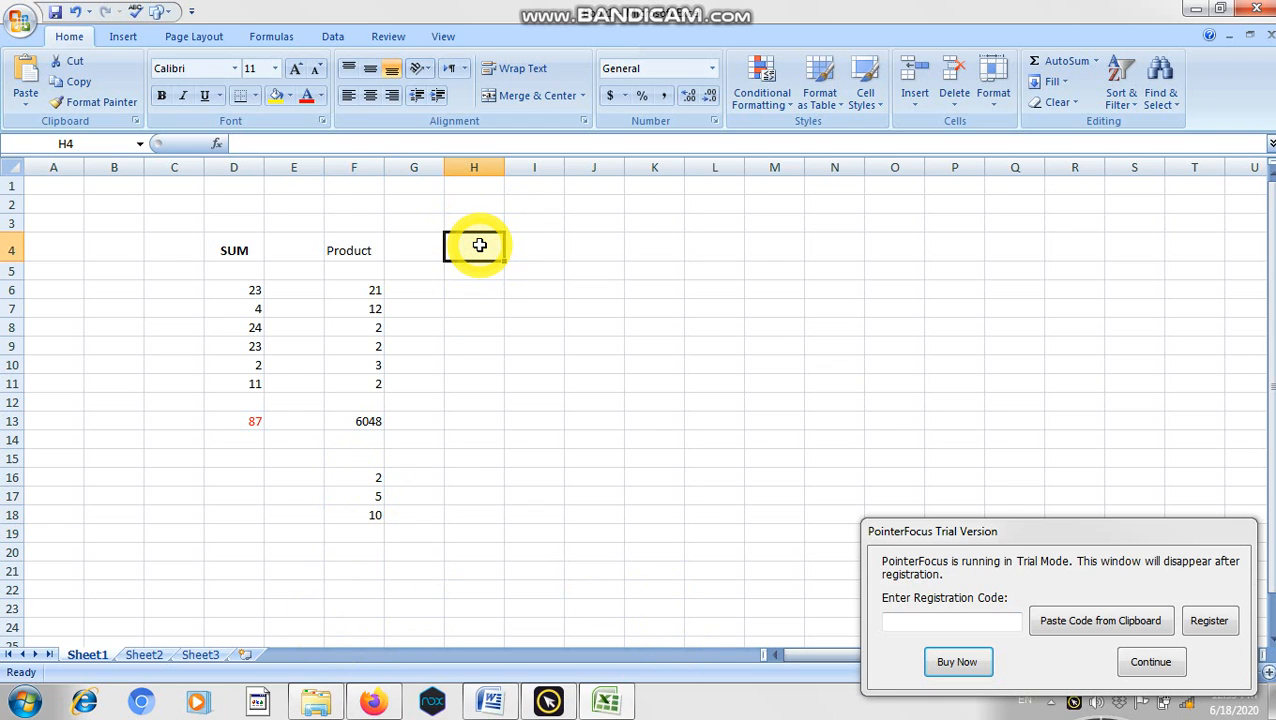
{"action": "type", "text": "A"}
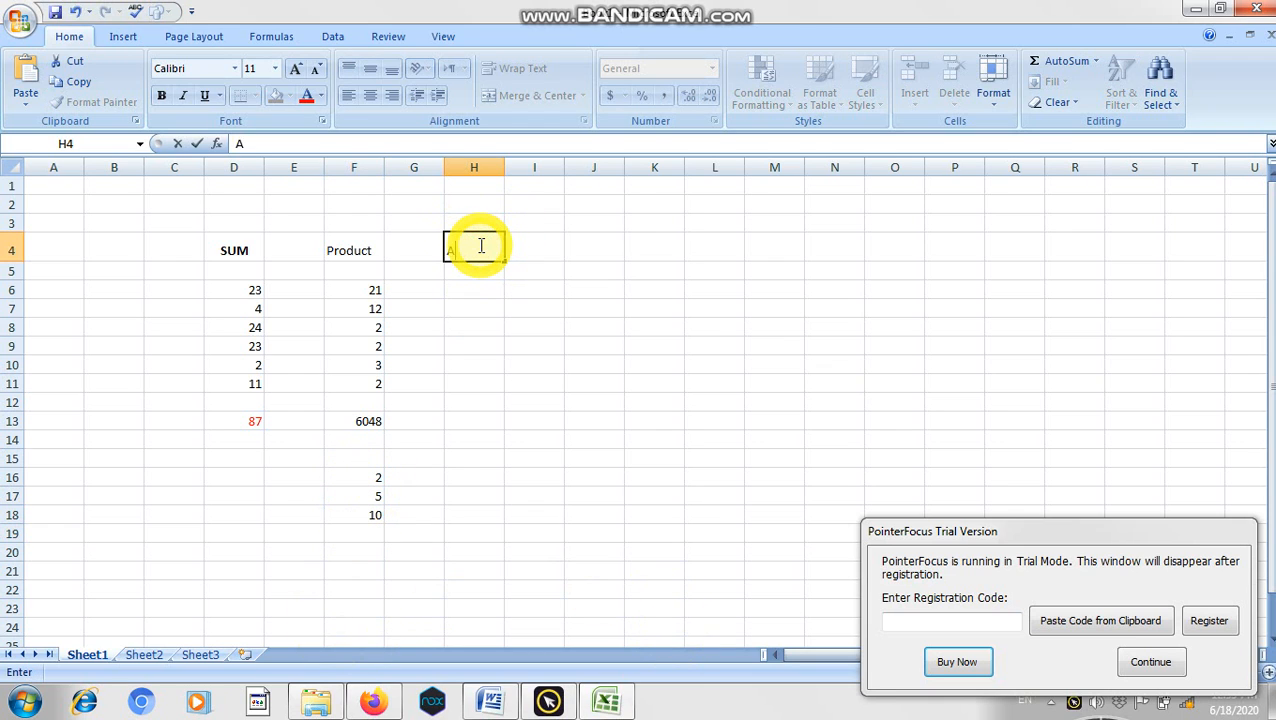
{"action": "type", "text": "verage"}
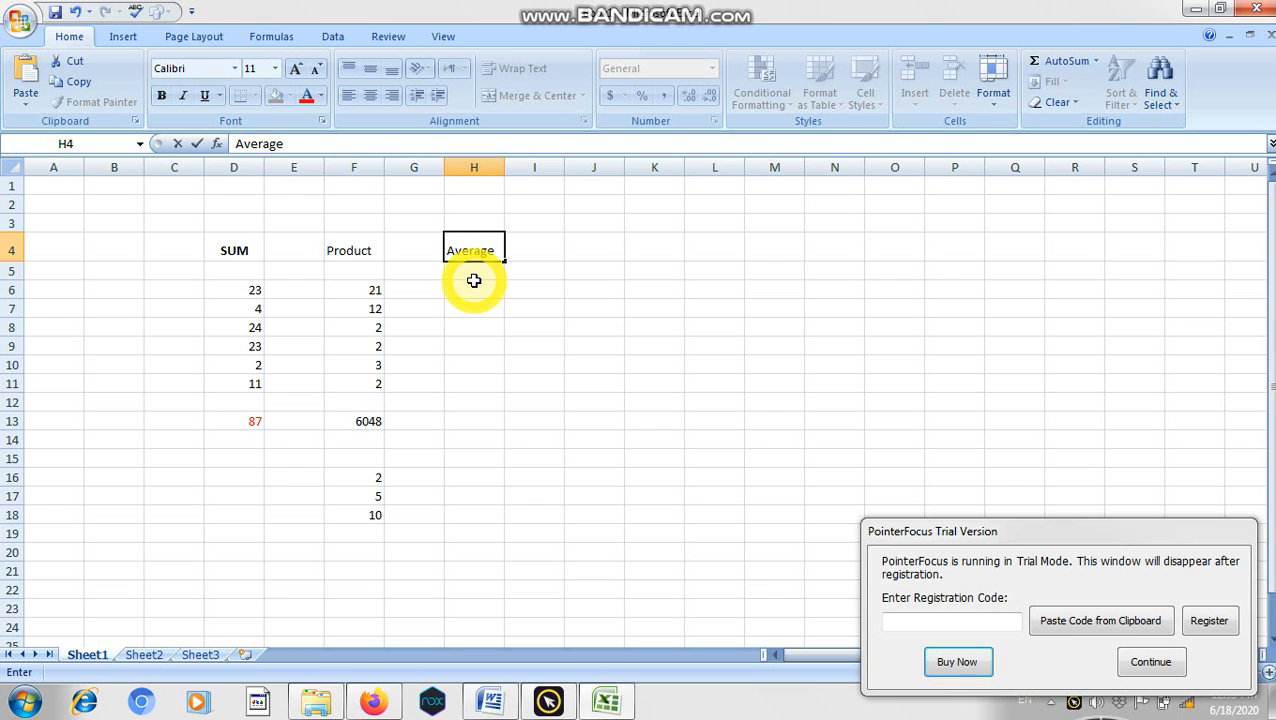
{"action": "key", "text": "Return"}
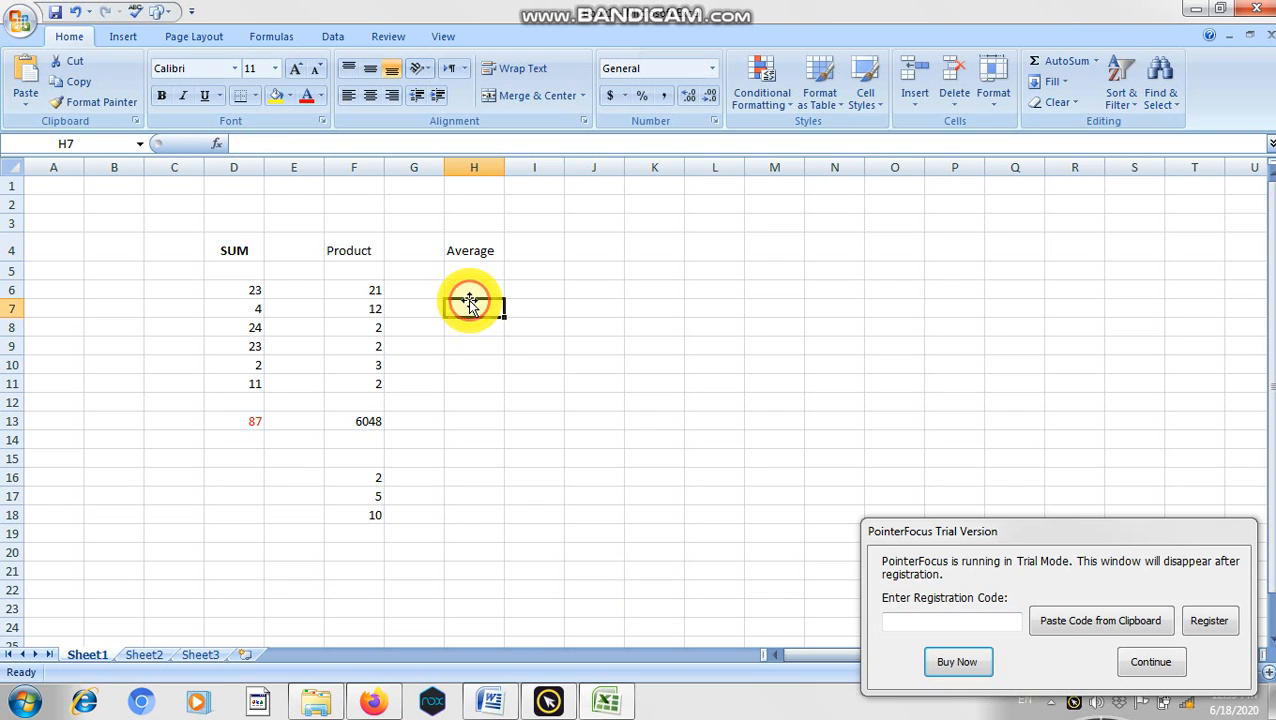
Step: Enter the numbers 21, 1, 4, 2, 2 and 18 down cells H6 to H11
{"action": "left_click", "coordinate": [473, 290]}
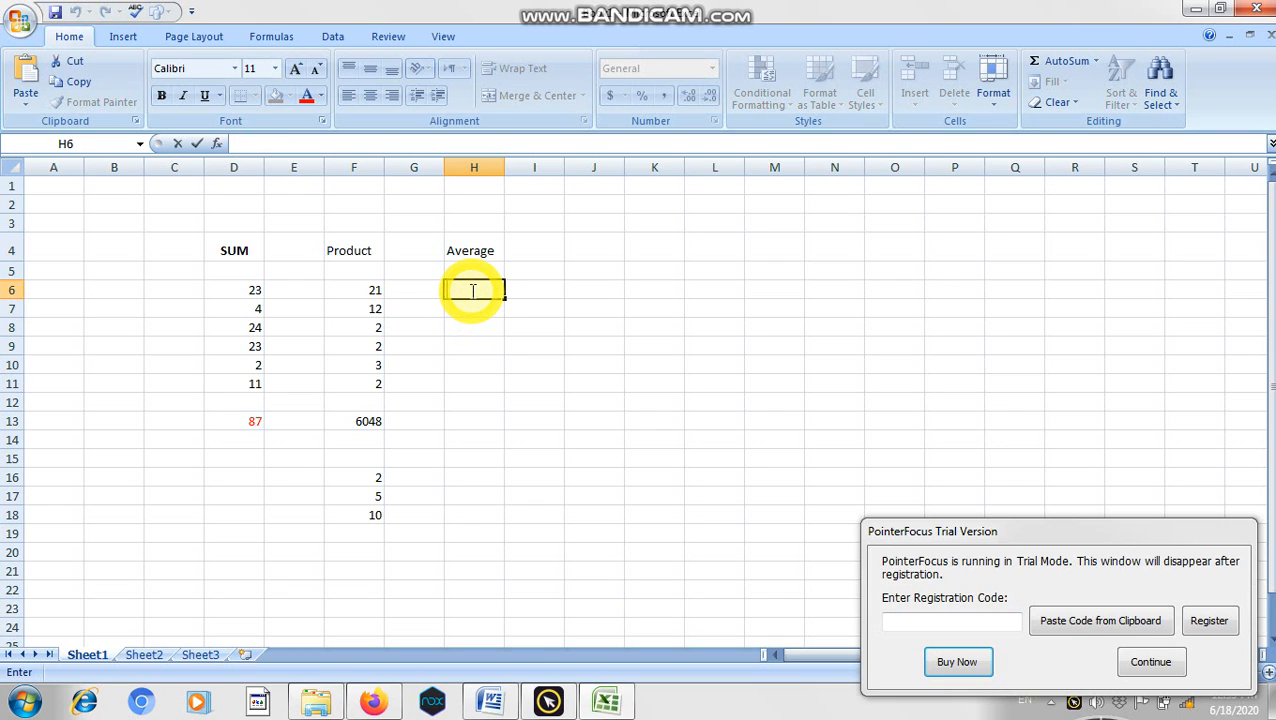
{"action": "type", "text": "21"}
{"action": "key", "text": "Return"}
{"action": "type", "text": "1"}
{"action": "key", "text": "Return"}
{"action": "type", "text": "4"}
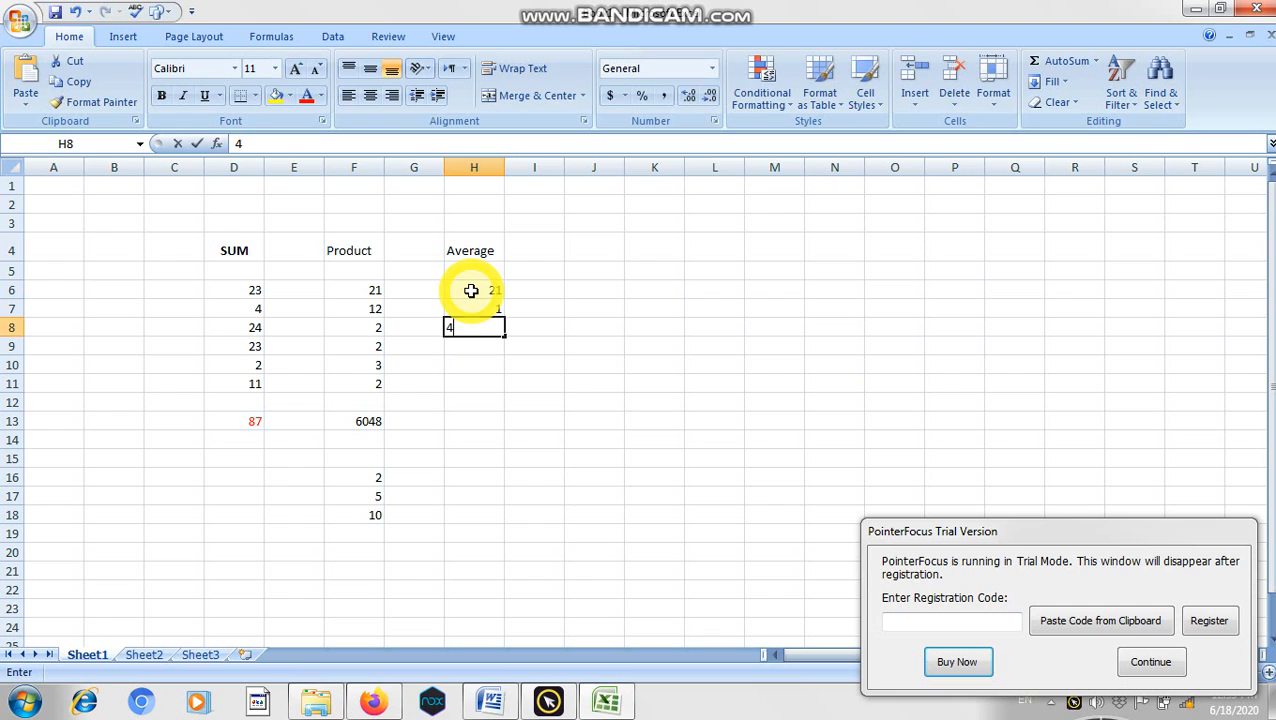
{"action": "key", "text": "Return"}
{"action": "type", "text": "2"}
{"action": "key", "text": "Return"}
{"action": "type", "text": "2"}
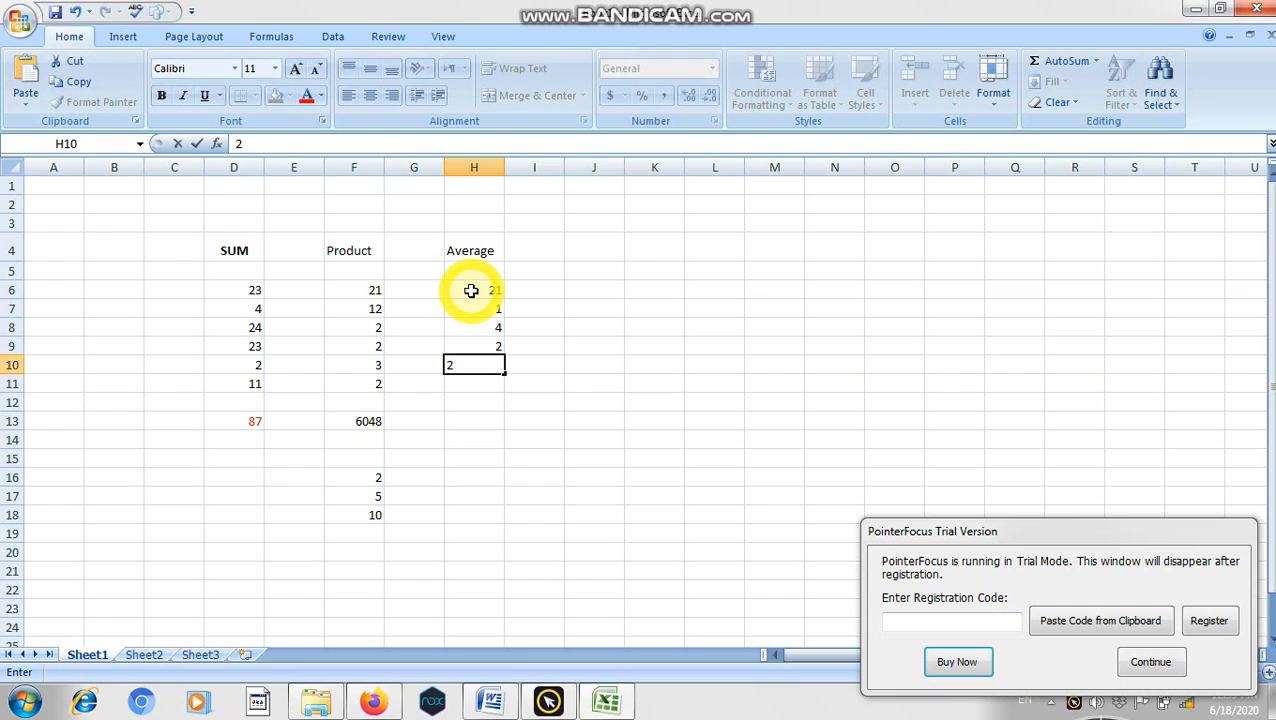
{"action": "key", "text": "Return"}
{"action": "type", "text": "18"}
{"action": "key", "text": "Return"}
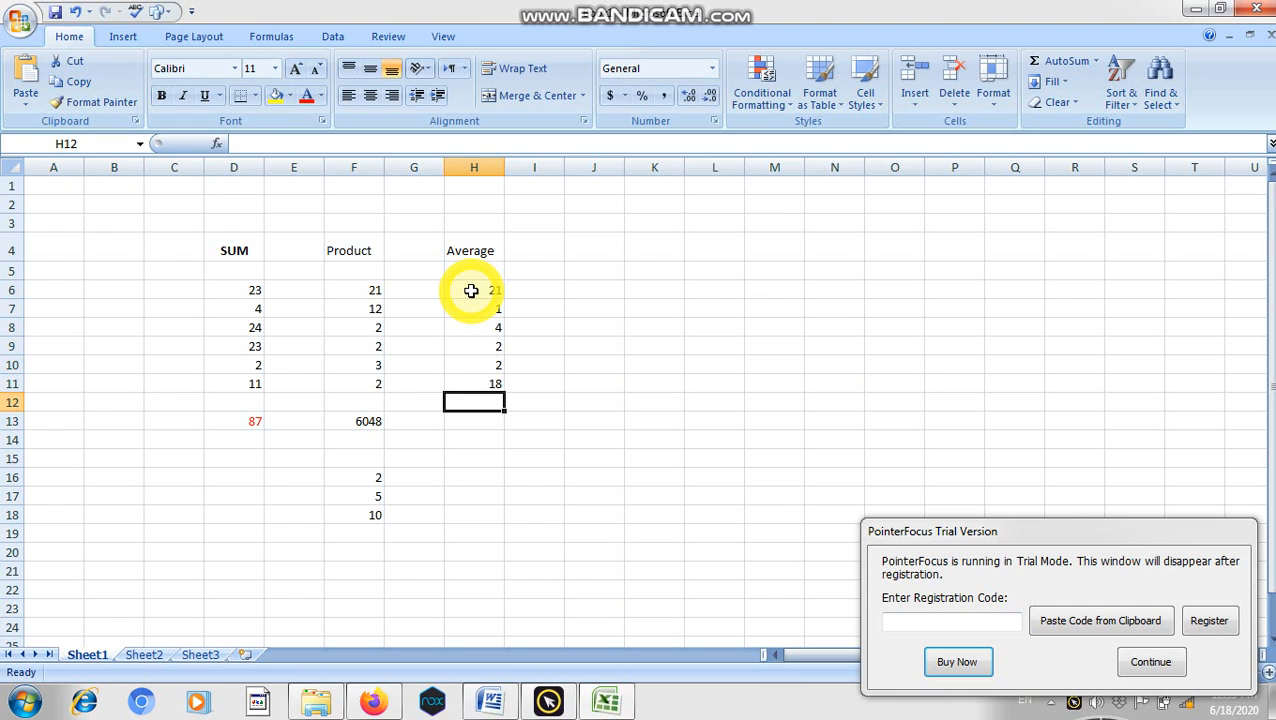
Step: Average the numbers under the Average heading in cell H13 with =AVERAGE(H6:H11)
{"action": "key", "text": "Return"}
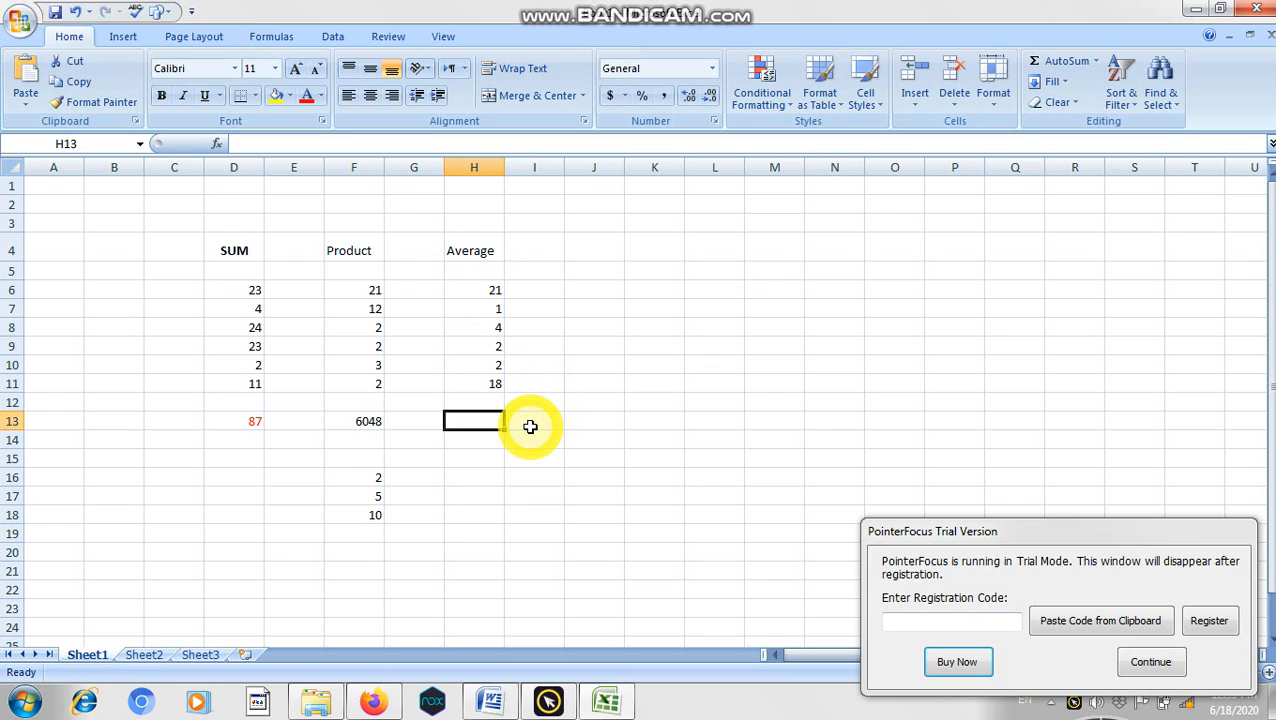
{"action": "type", "text": "="}
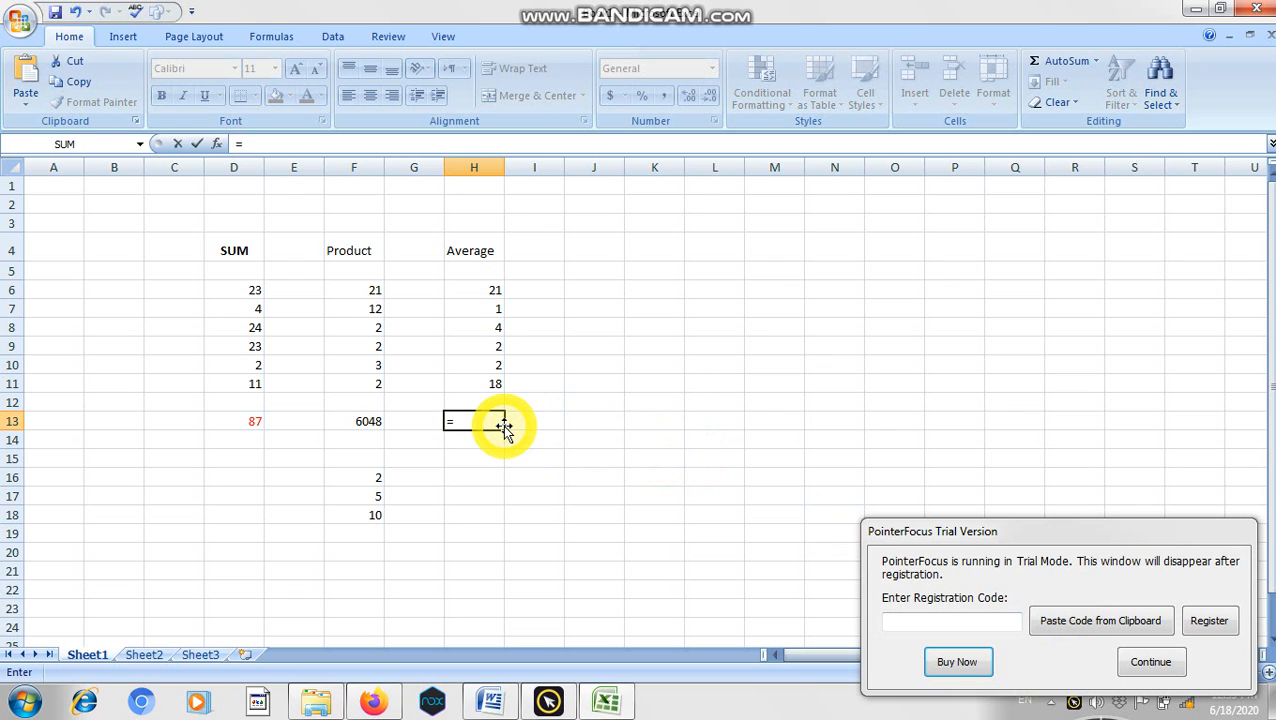
{"action": "type", "text": "A"}
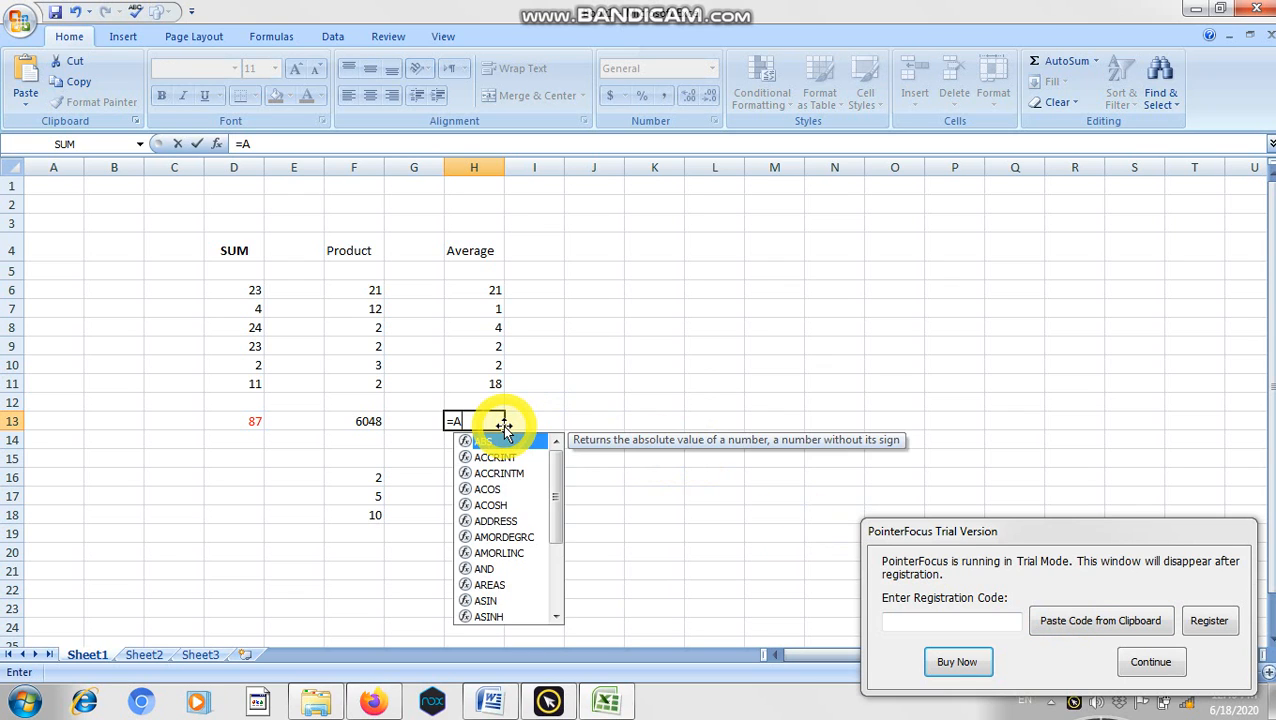
{"action": "type", "text": "VERAGE"}
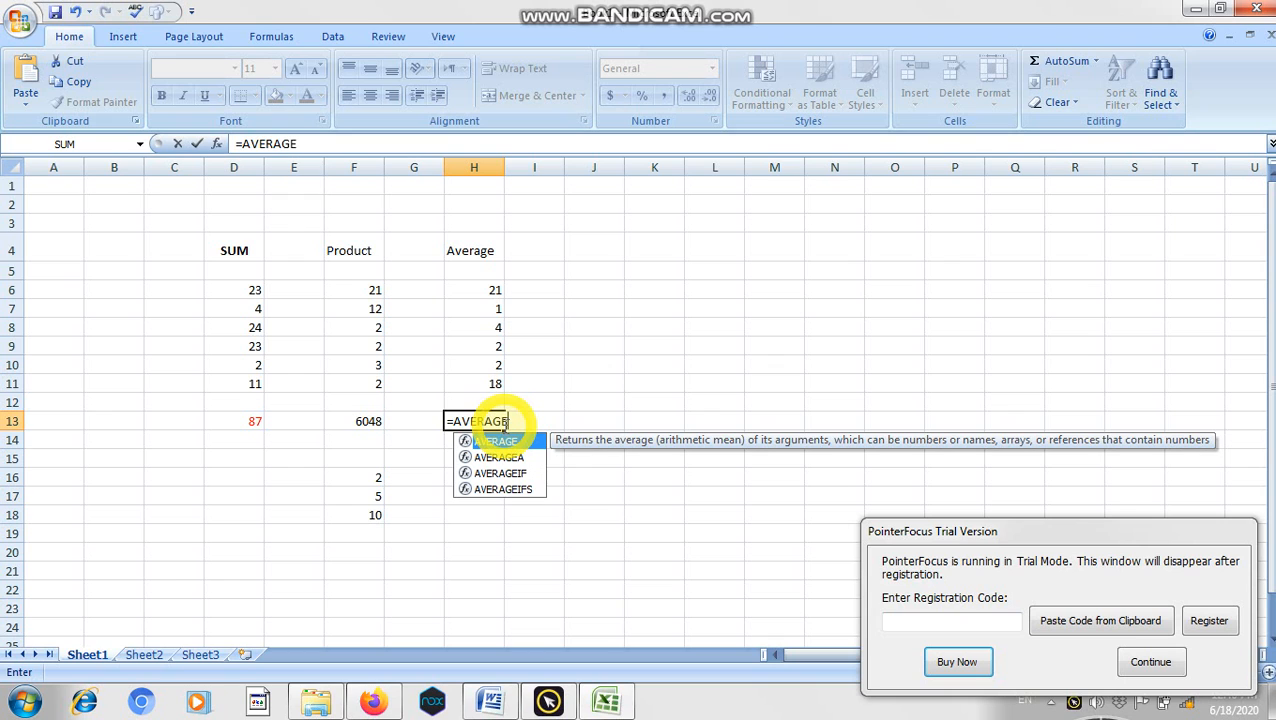
{"action": "type", "text": "("}
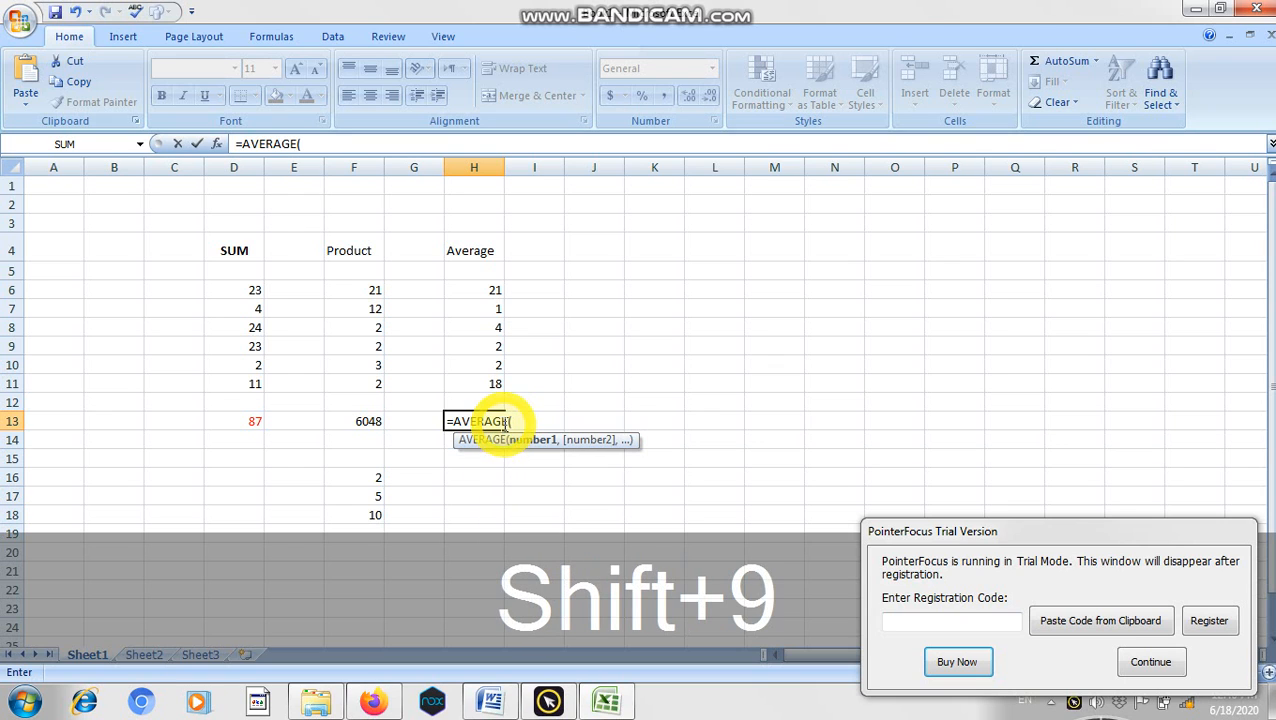
{"action": "left_click", "coordinate": [470, 284]}
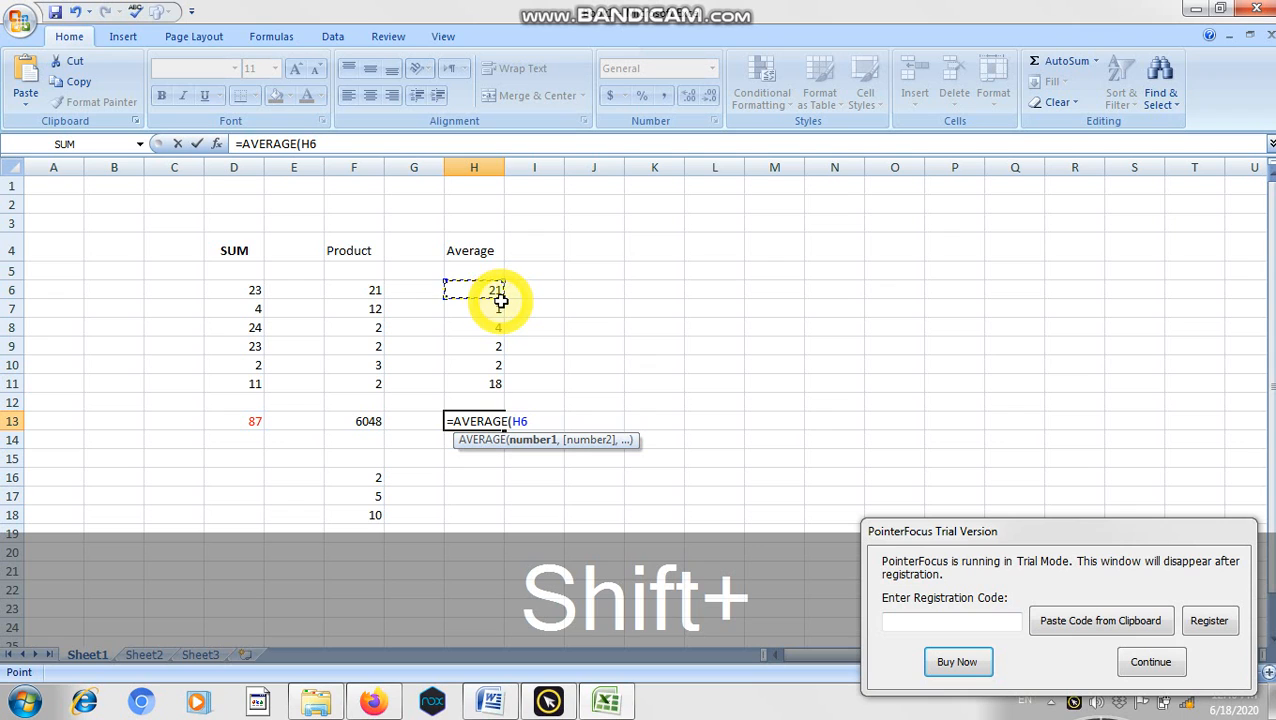
{"action": "left_click_drag", "start_coordinate": [500, 297], "coordinate": [497, 388]}
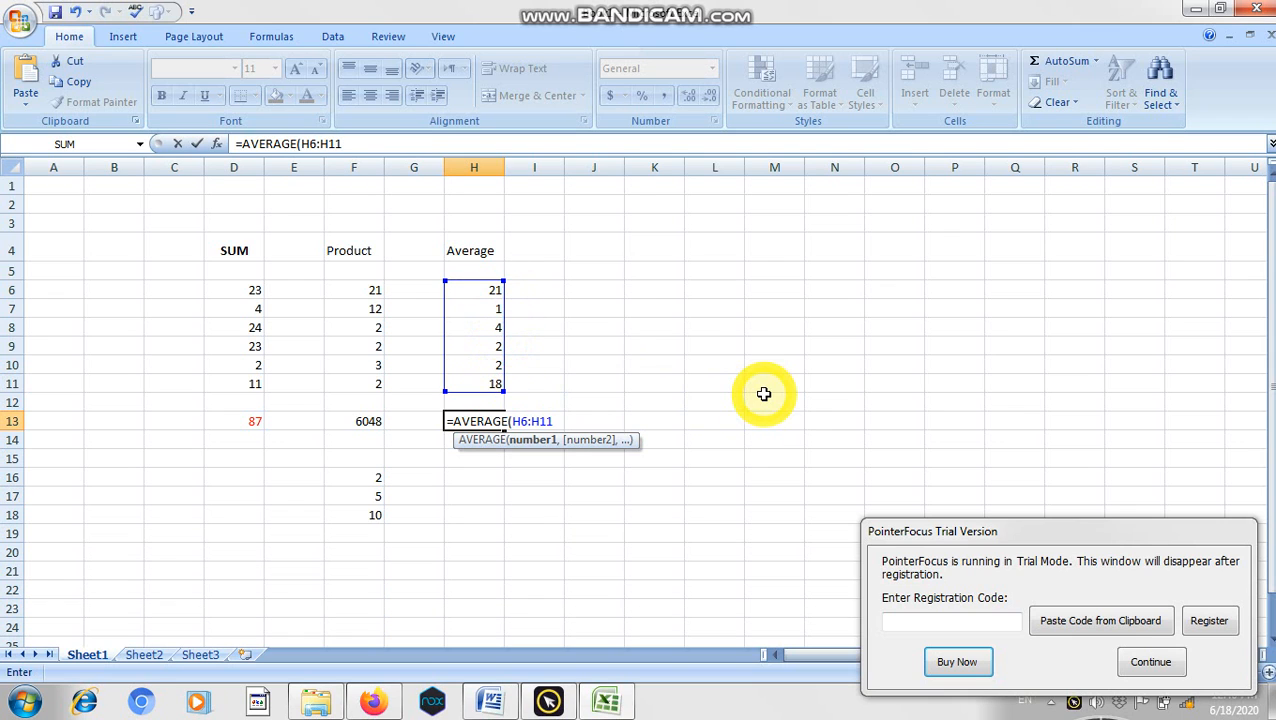
{"action": "type", "text": ")"}
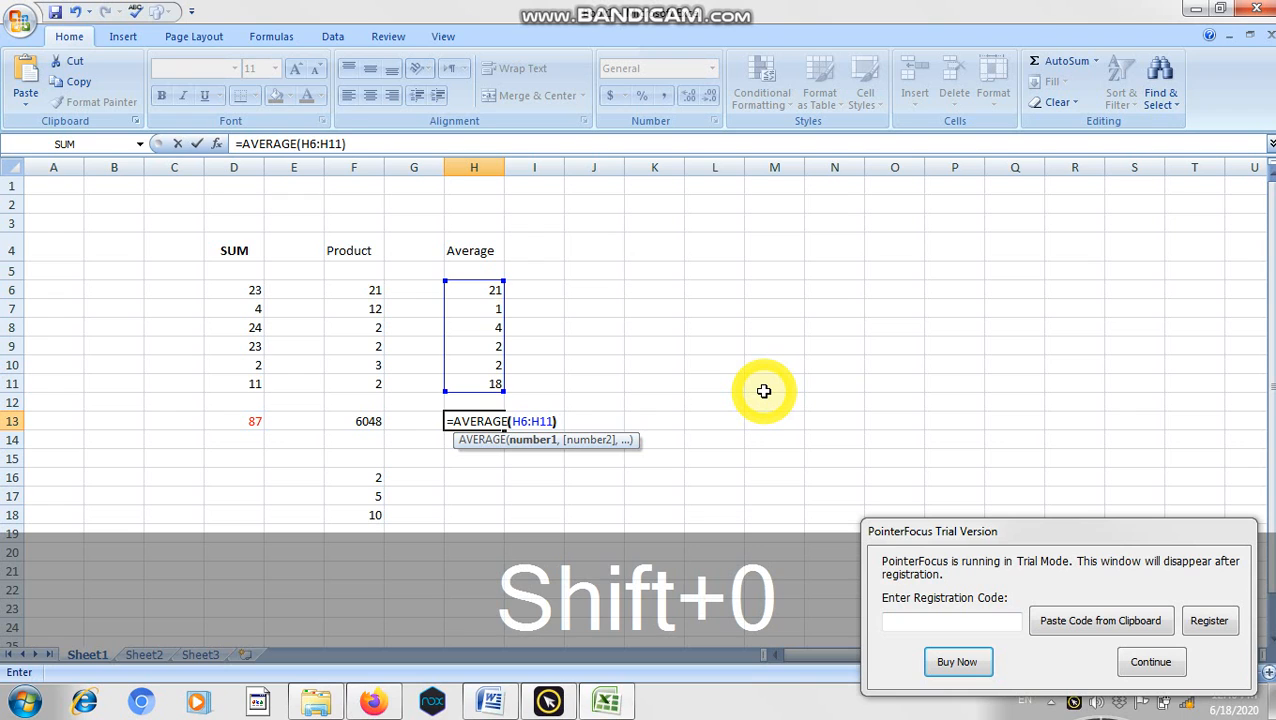
{"action": "key", "text": "Return"}
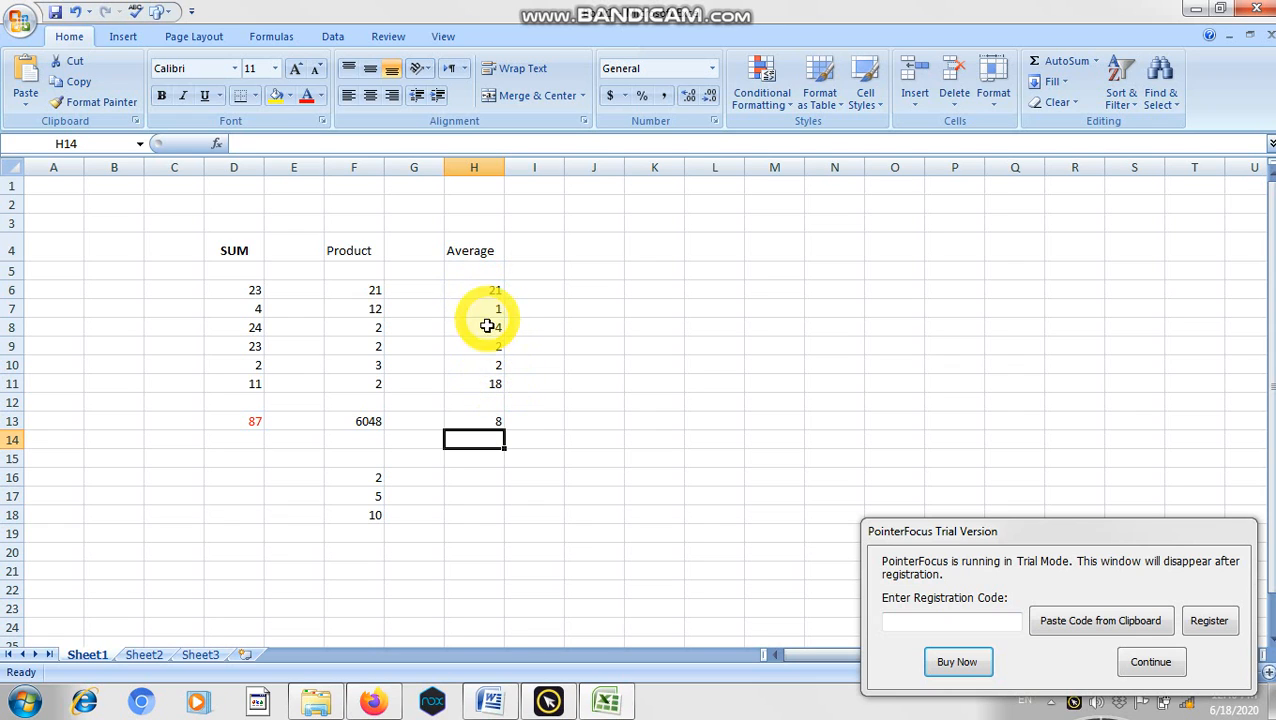
Step: Enter the heading POWER in cell J4
{"action": "left_click", "coordinate": [593, 246]}
{"action": "type", "text": "P"}
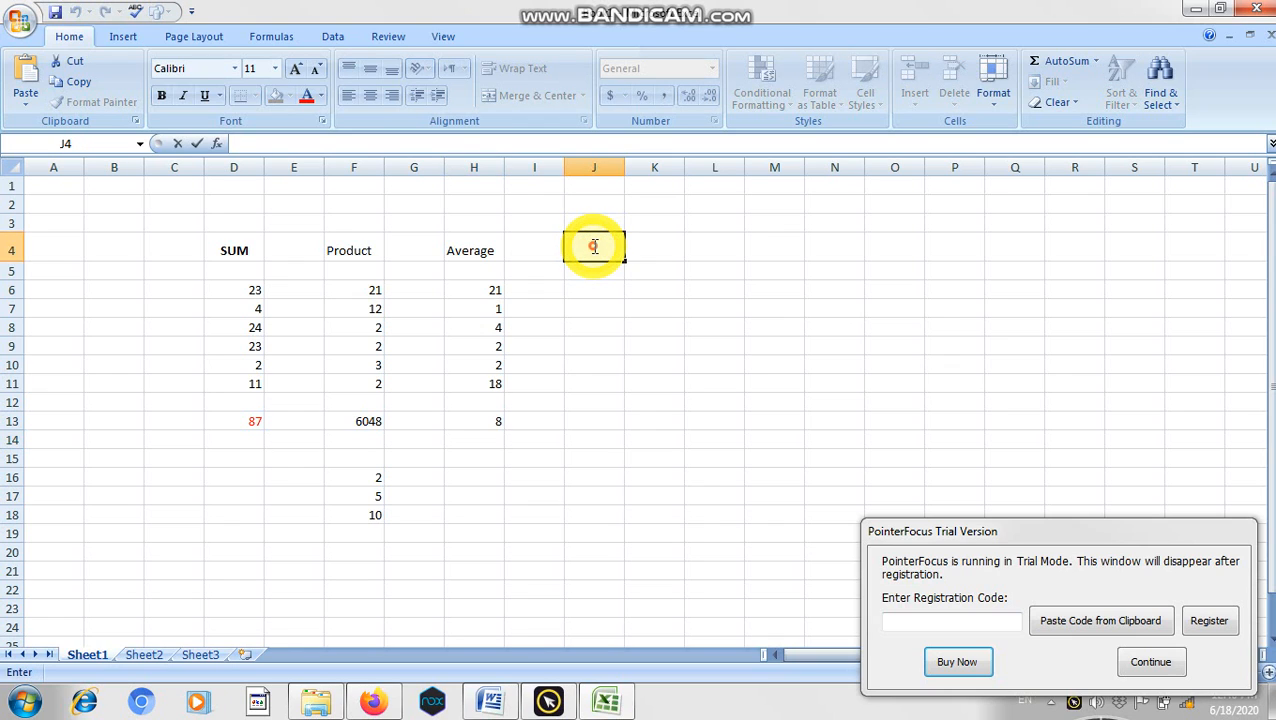
{"action": "type", "text": "O"}
{"action": "type", "text": "WER"}
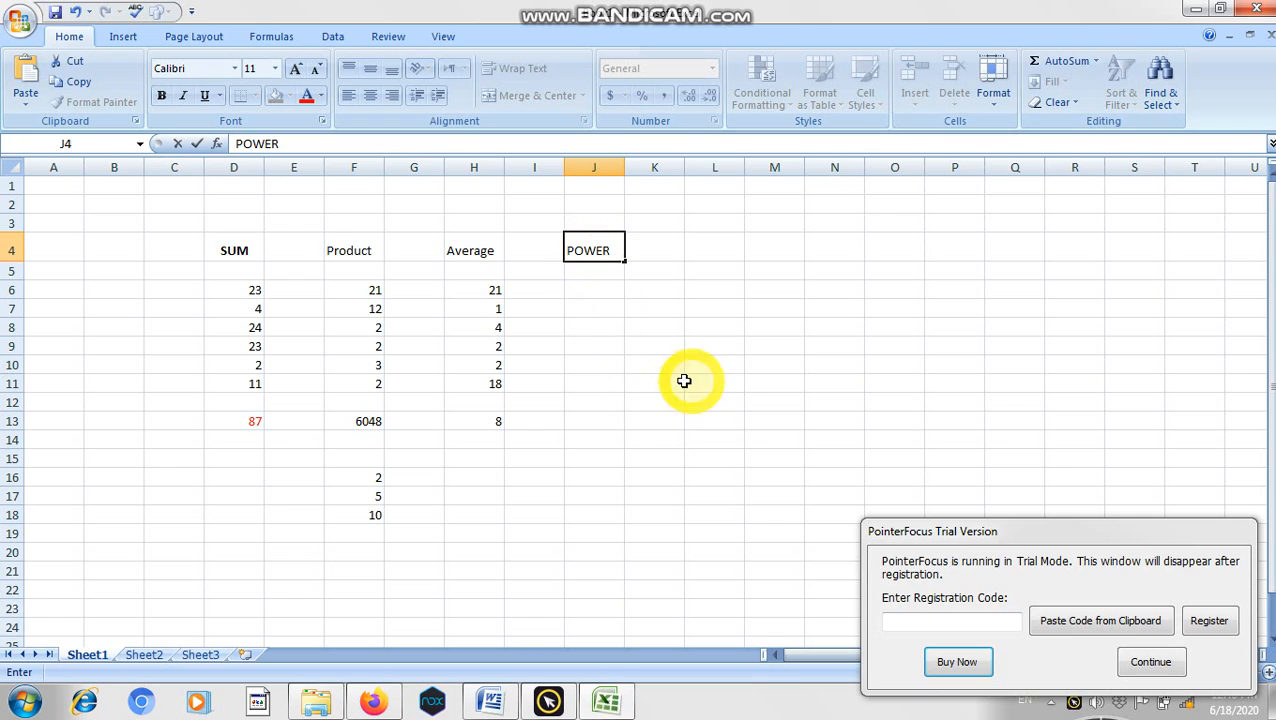
{"action": "left_click", "coordinate": [658, 400]}
Step: Enter 55 in cell J6 and 3 in cell J7 under the POWER heading
{"action": "double_click", "coordinate": [590, 290]}
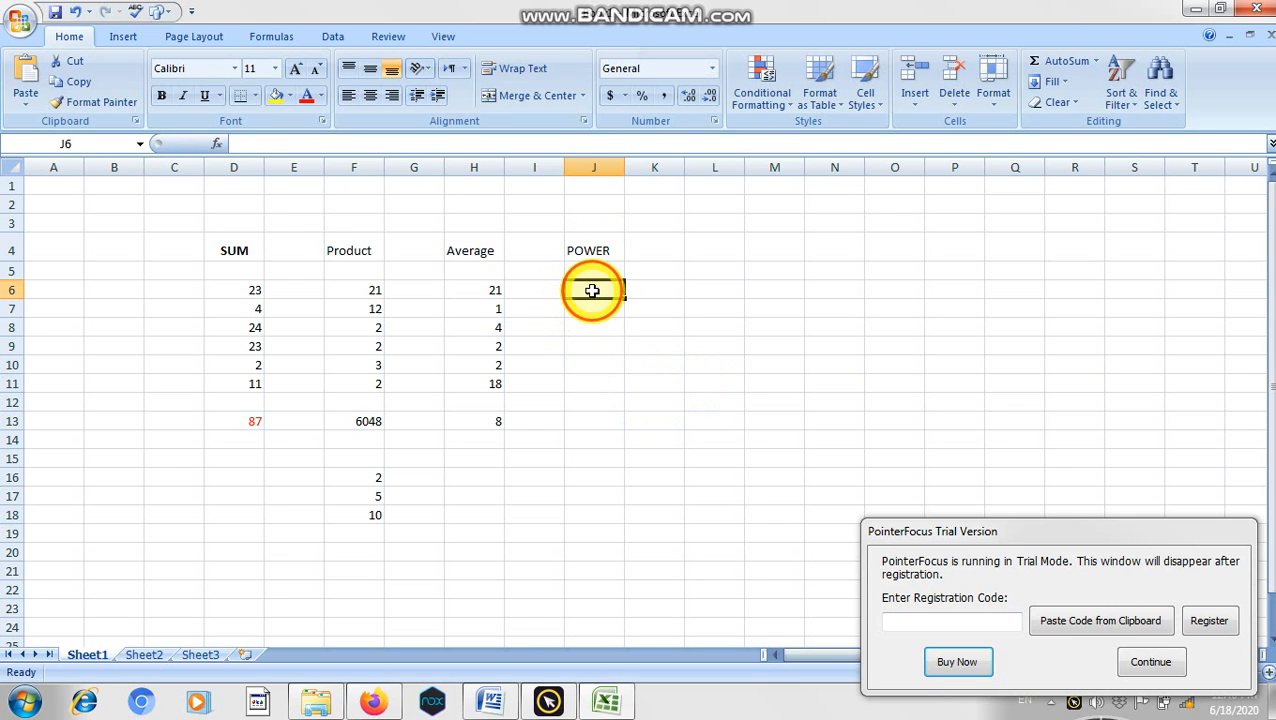
{"action": "type", "text": "55"}
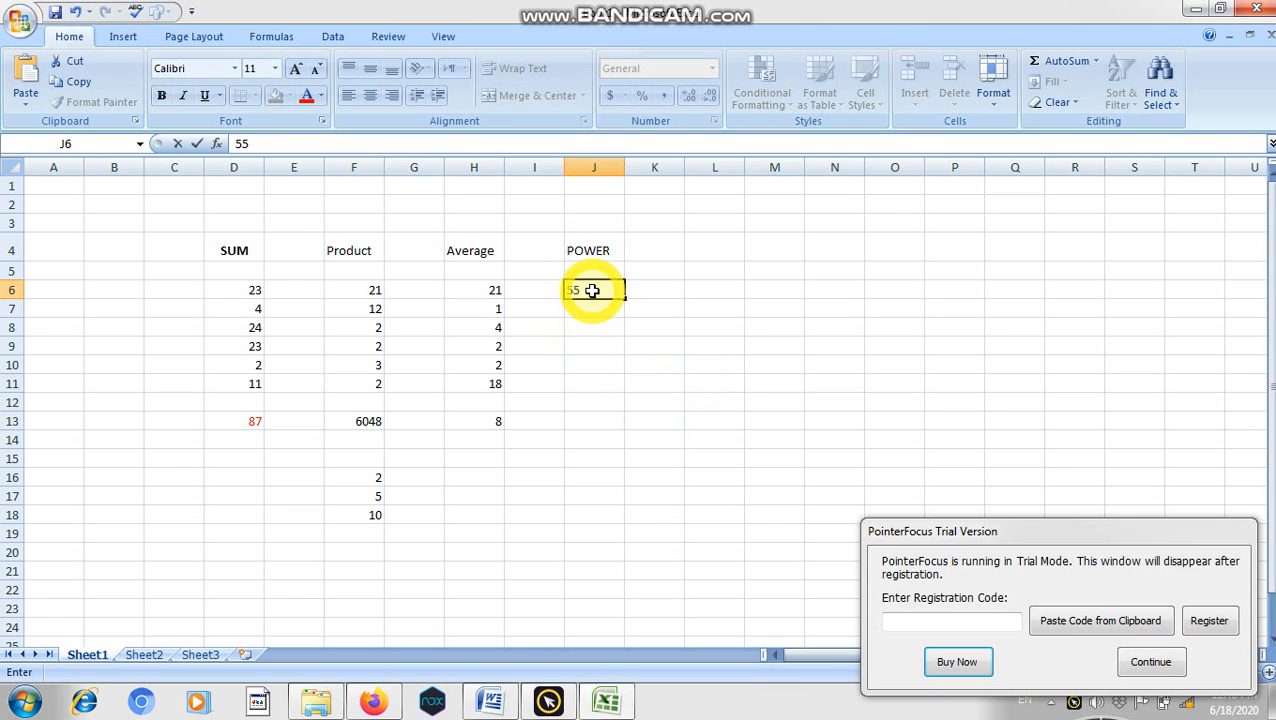
{"action": "key", "text": "Return"}
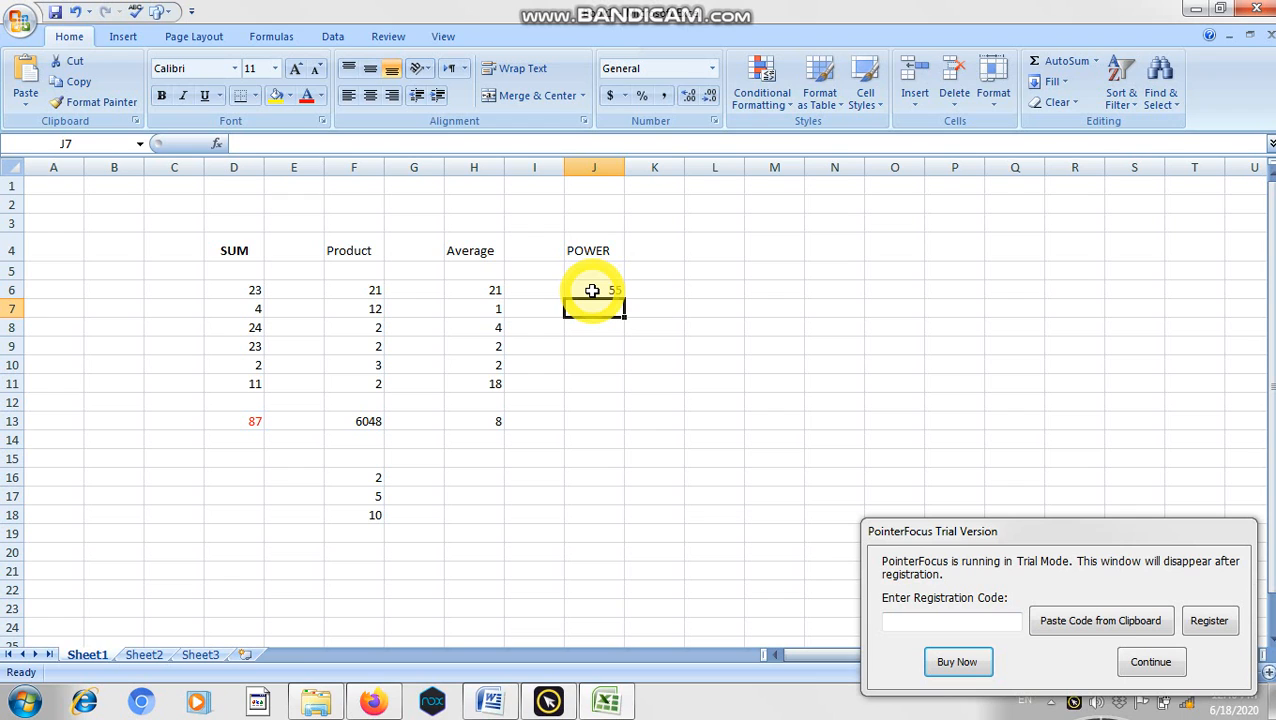
{"action": "type", "text": "3"}
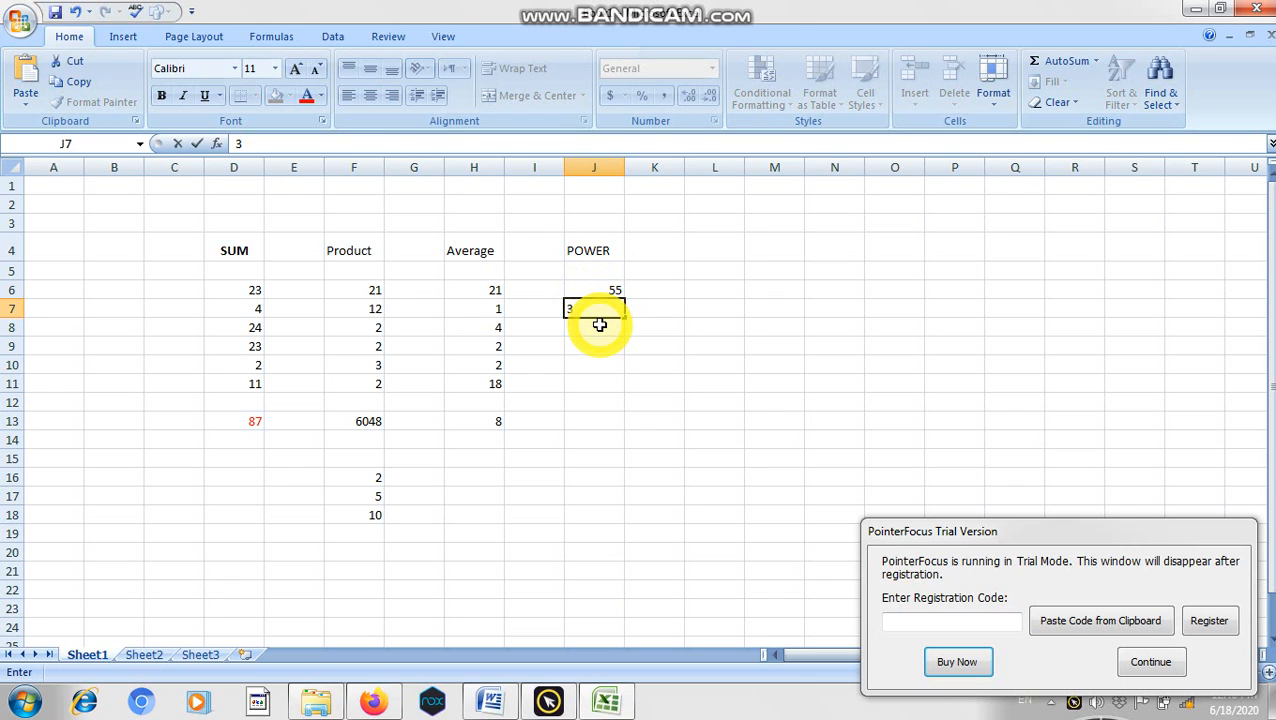
Step: Raise the number in J6 to the power in J7 with =POWER(J6,J7) in cell J13
{"action": "double_click", "coordinate": [593, 422]}
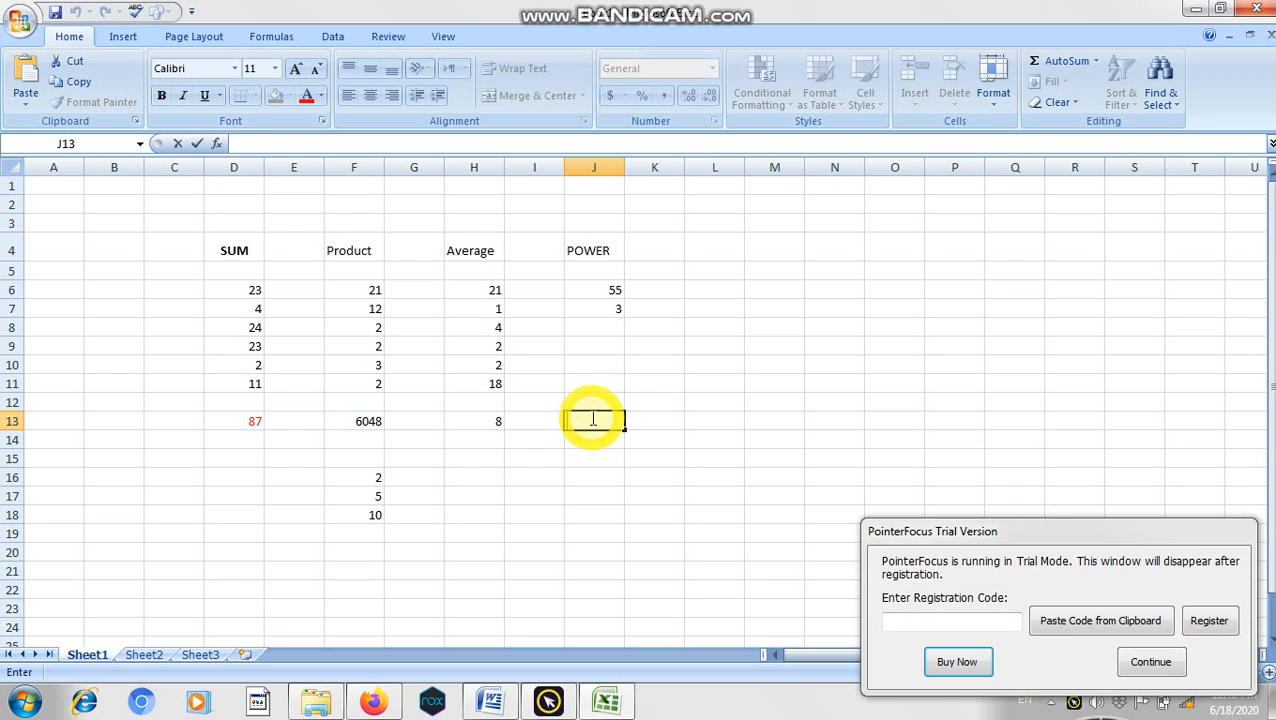
{"action": "type", "text": "="}
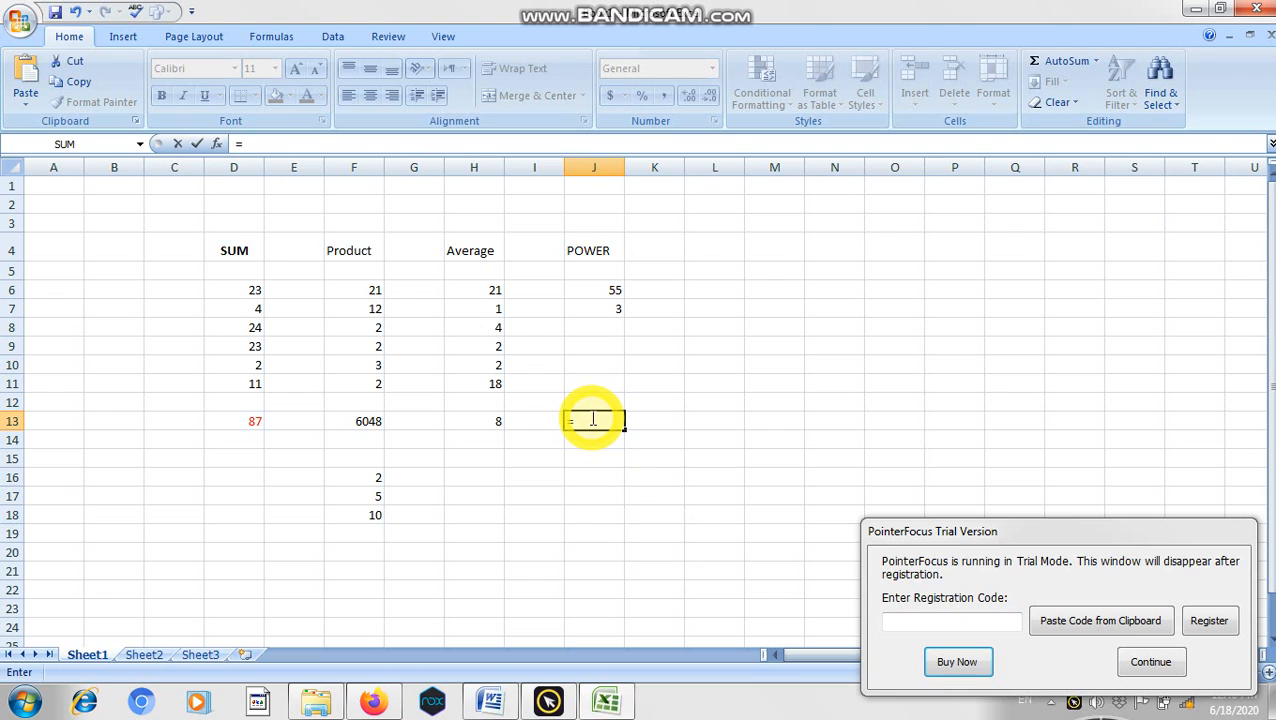
{"action": "type", "text": "POWE"}
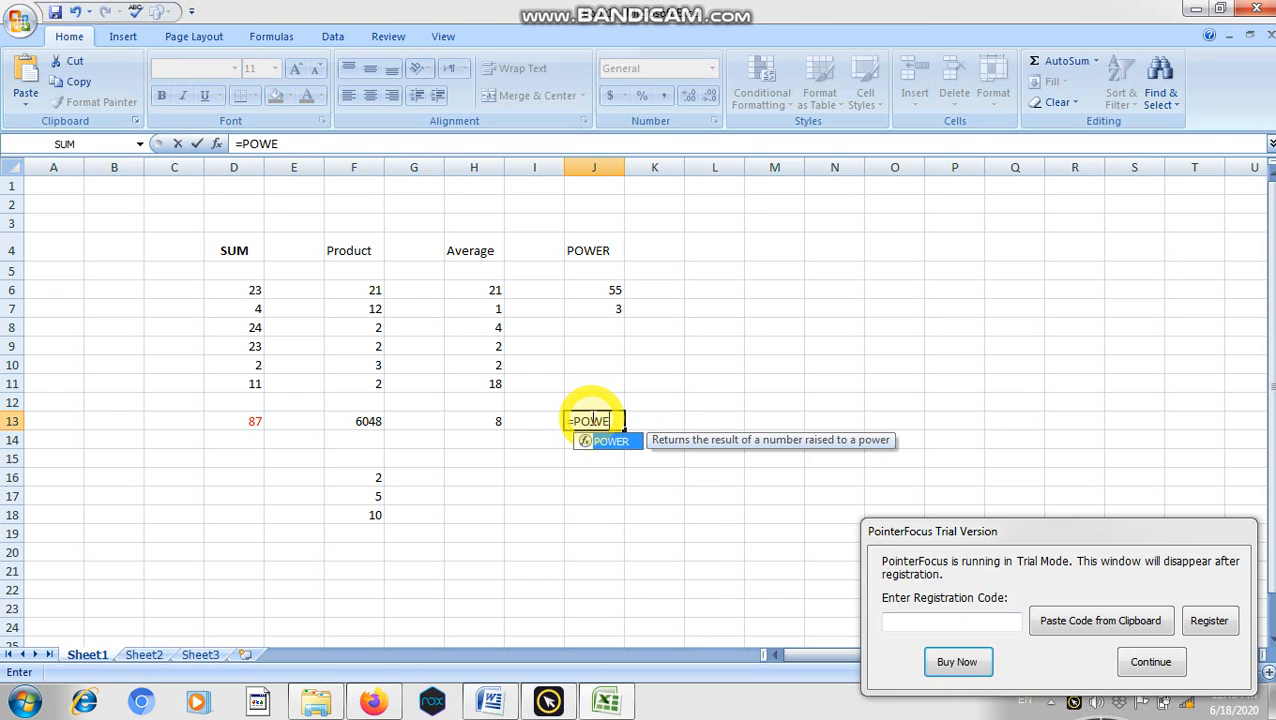
{"action": "type", "text": "R("}
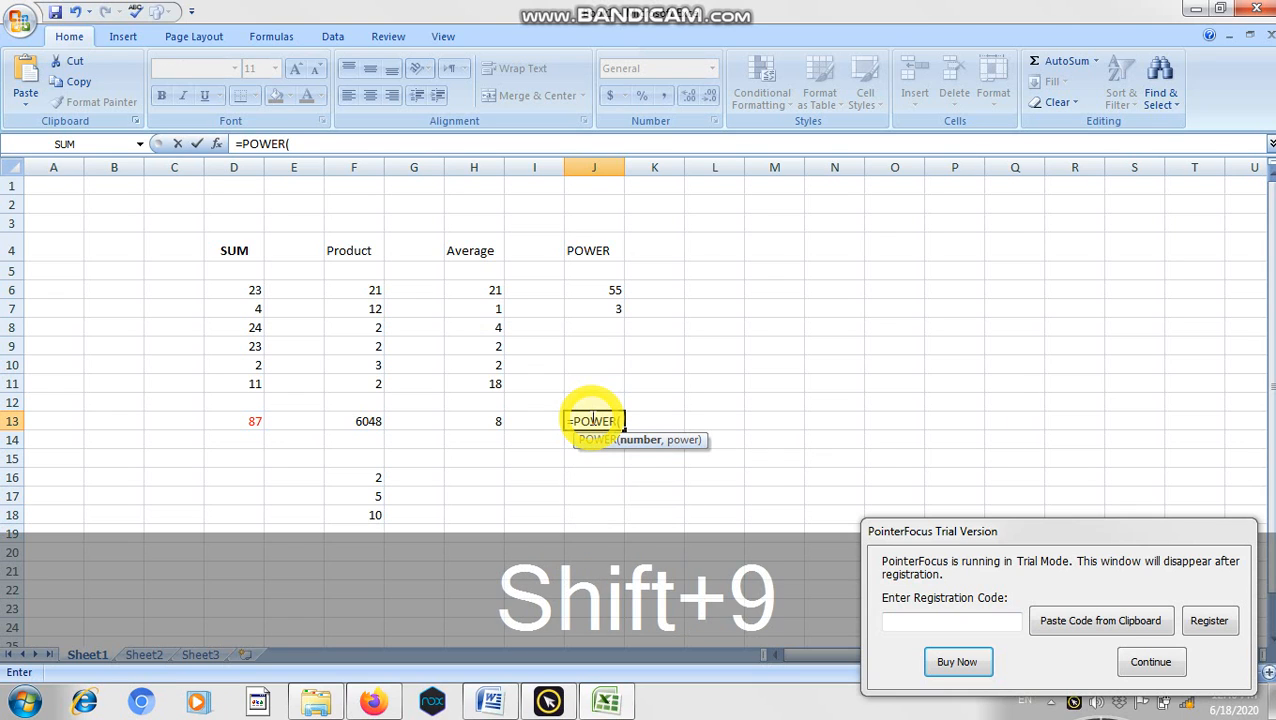
{"action": "left_click", "coordinate": [598, 290]}
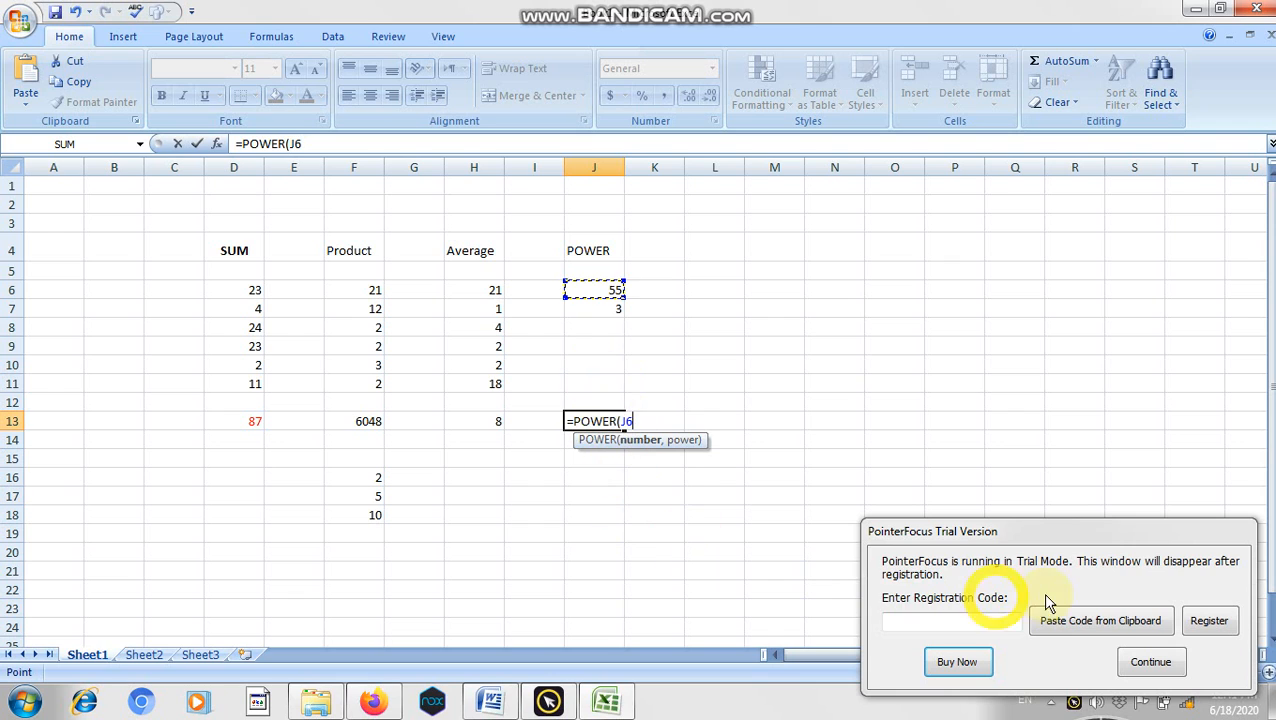
{"action": "type", "text": ","}
{"action": "left_click", "coordinate": [592, 309]}
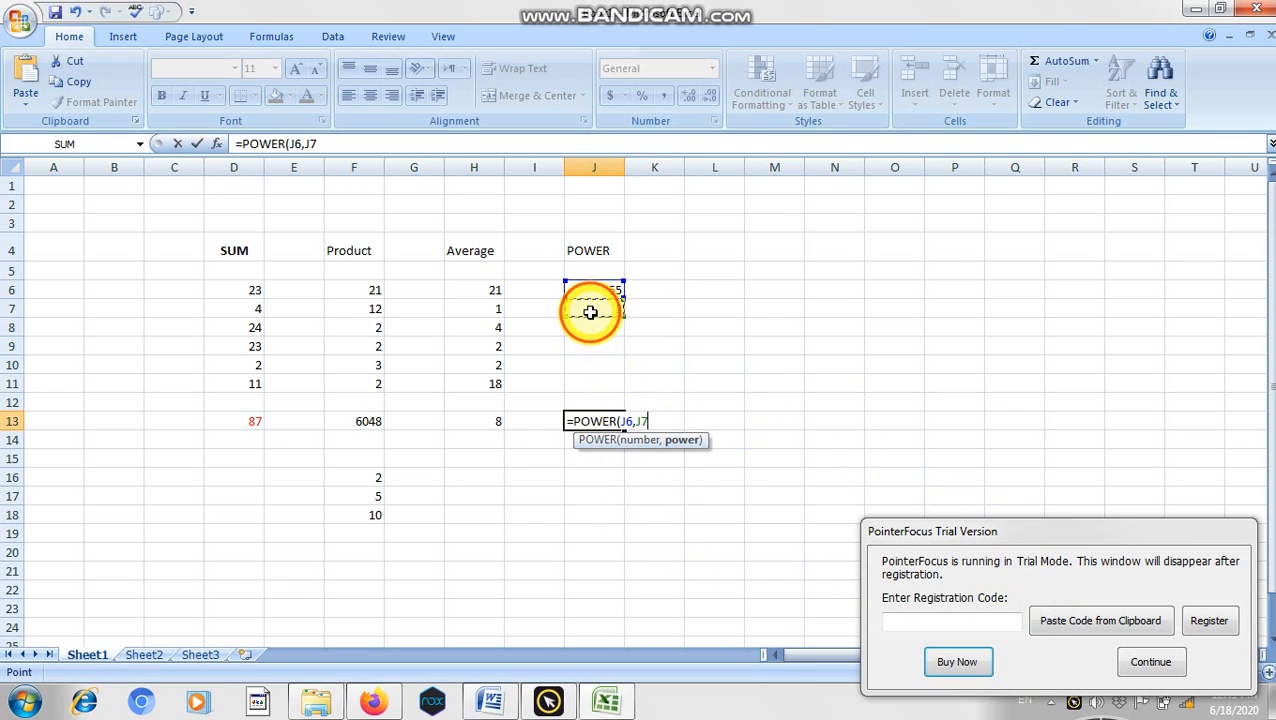
{"action": "type", "text": ")"}
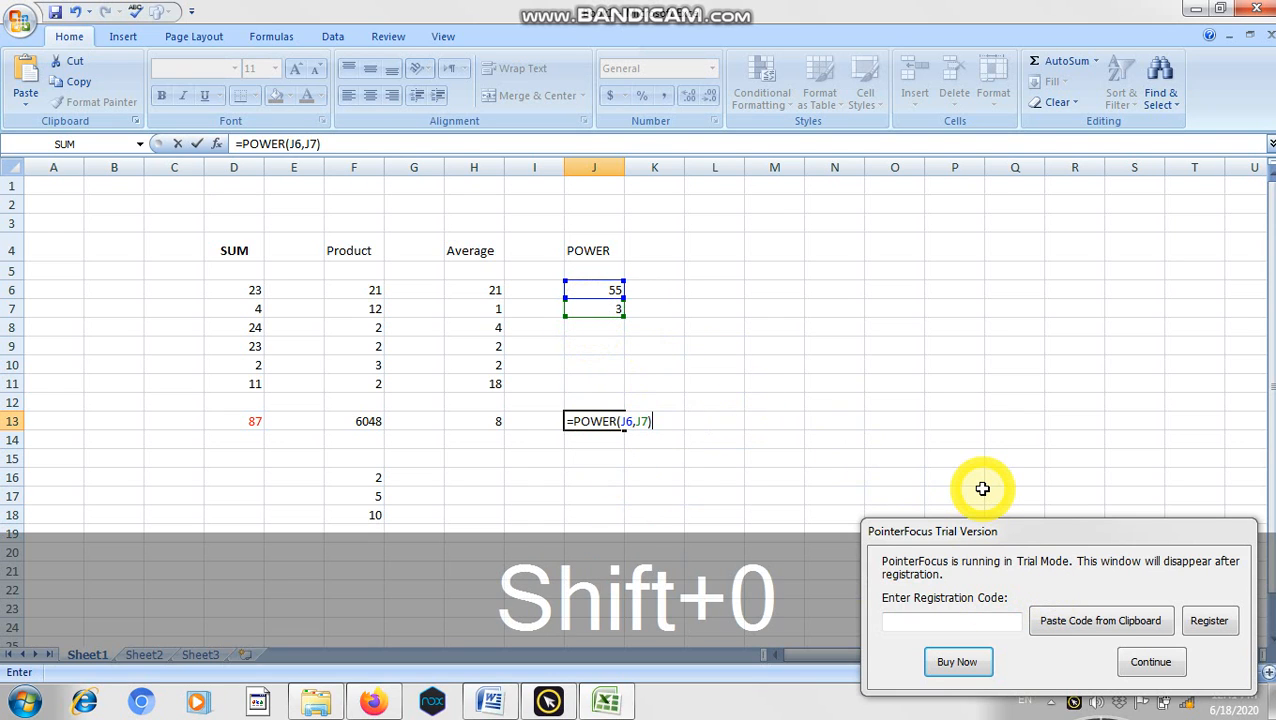
{"action": "key", "text": "Return"}
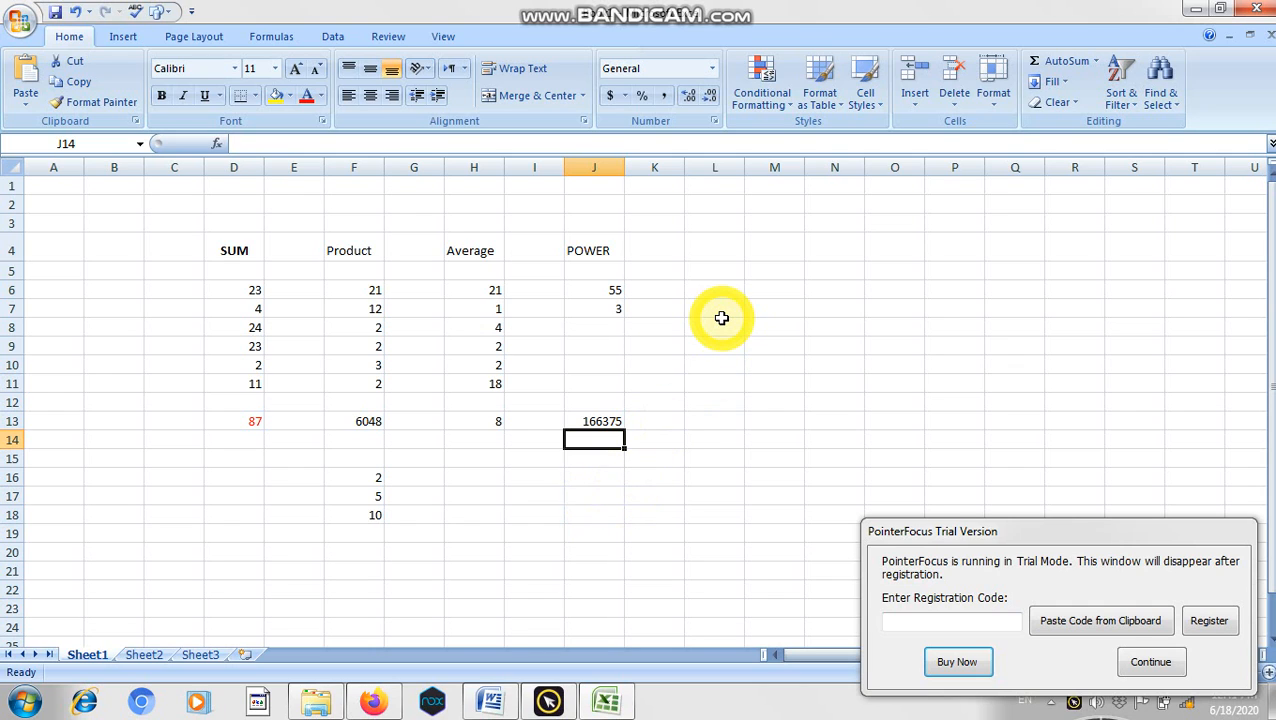
Step: Enter the heading SQRT in cell L4
{"action": "double_click", "coordinate": [726, 256]}
{"action": "type", "text": "S"}
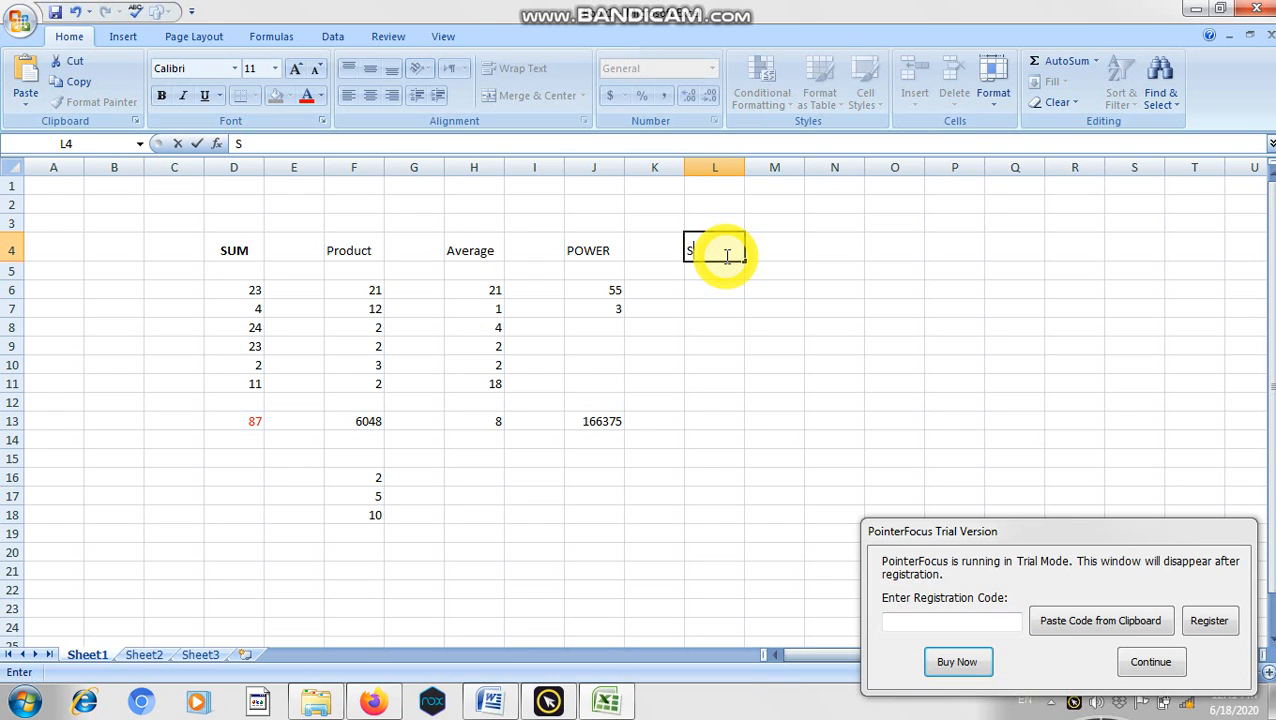
{"action": "type", "text": "Q"}
{"action": "type", "text": "RT"}
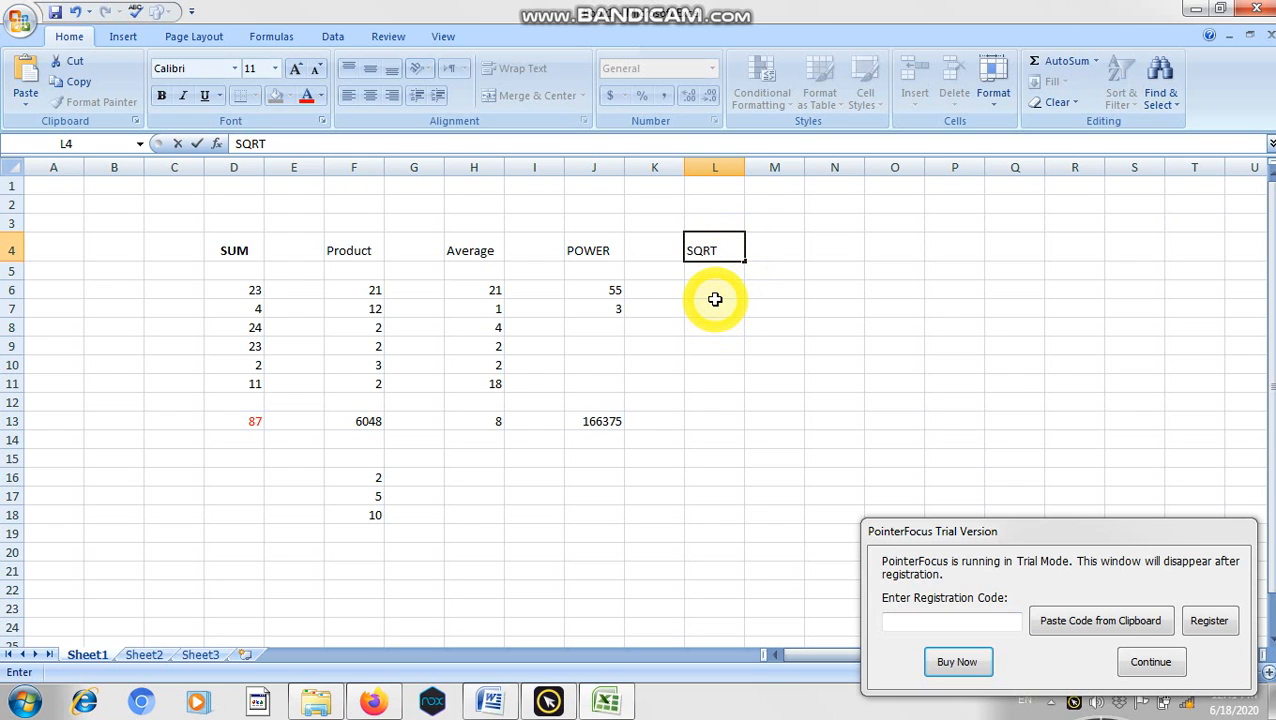
Step: Calculate the square root of 256 in cell L6 with =SQRT(256)
{"action": "left_click", "coordinate": [716, 291]}
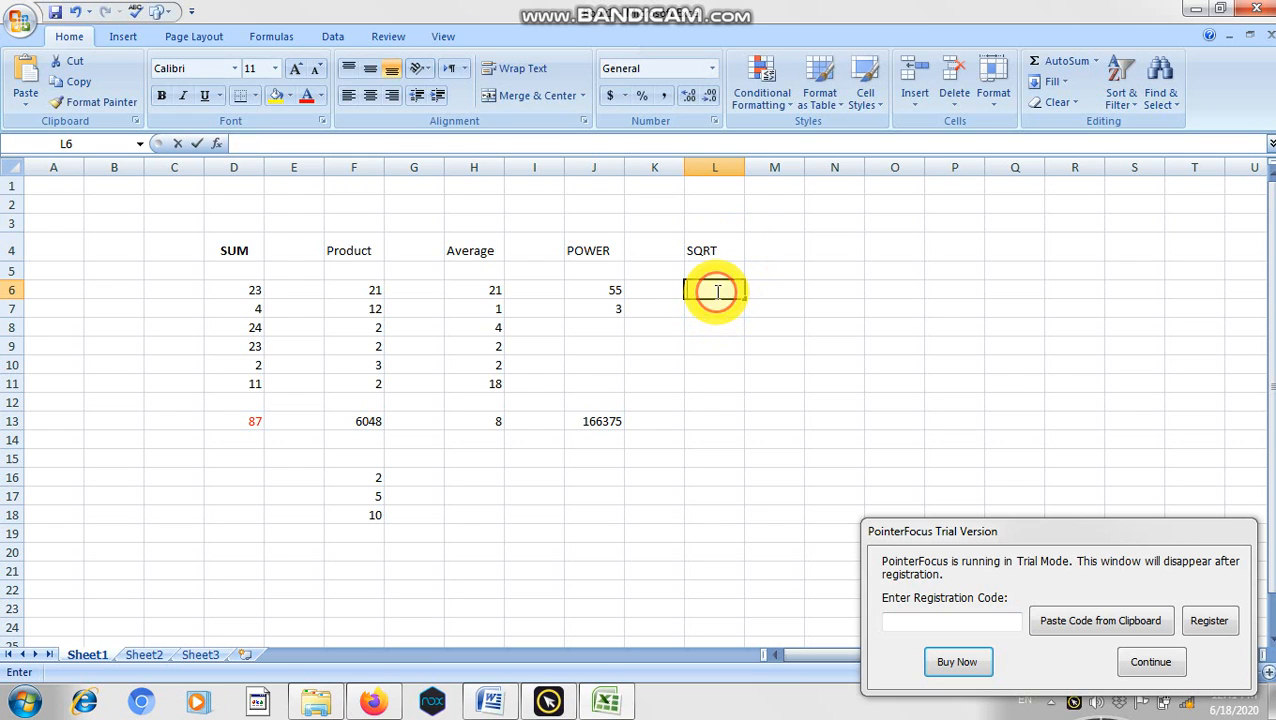
{"action": "double_click", "coordinate": [716, 291]}
{"action": "type", "text": "="}
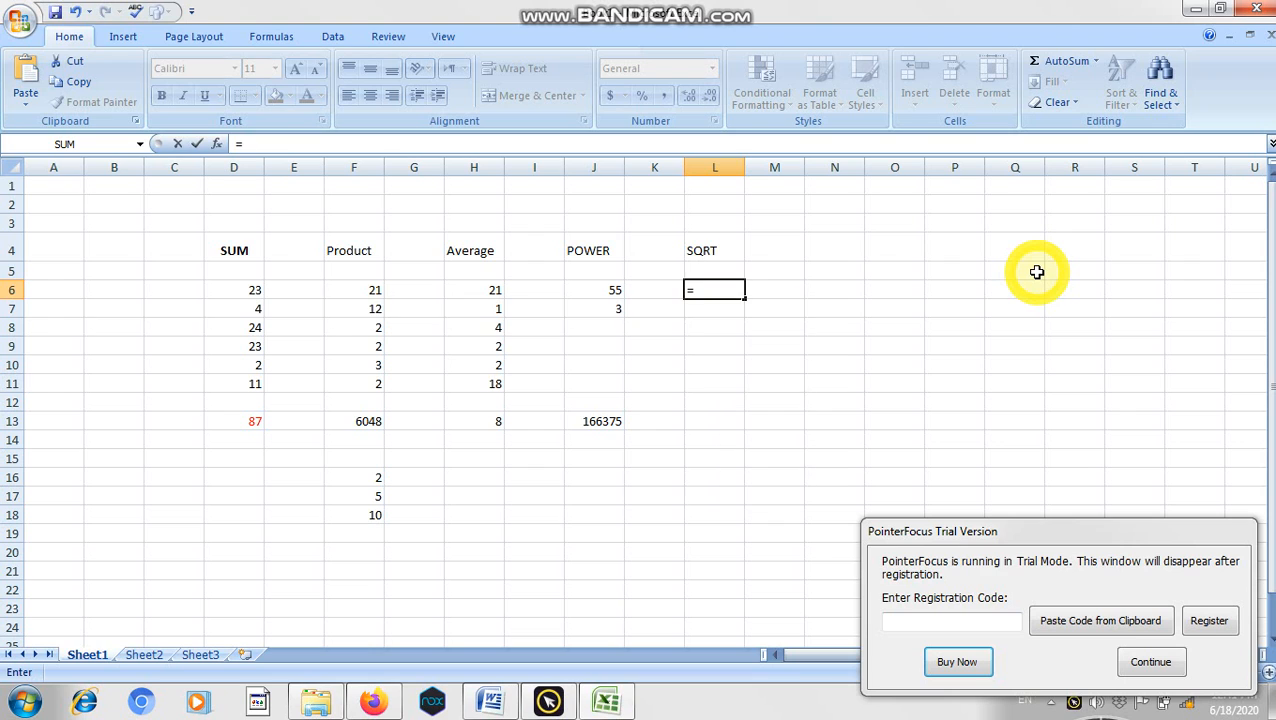
{"action": "type", "text": "SQRT"}
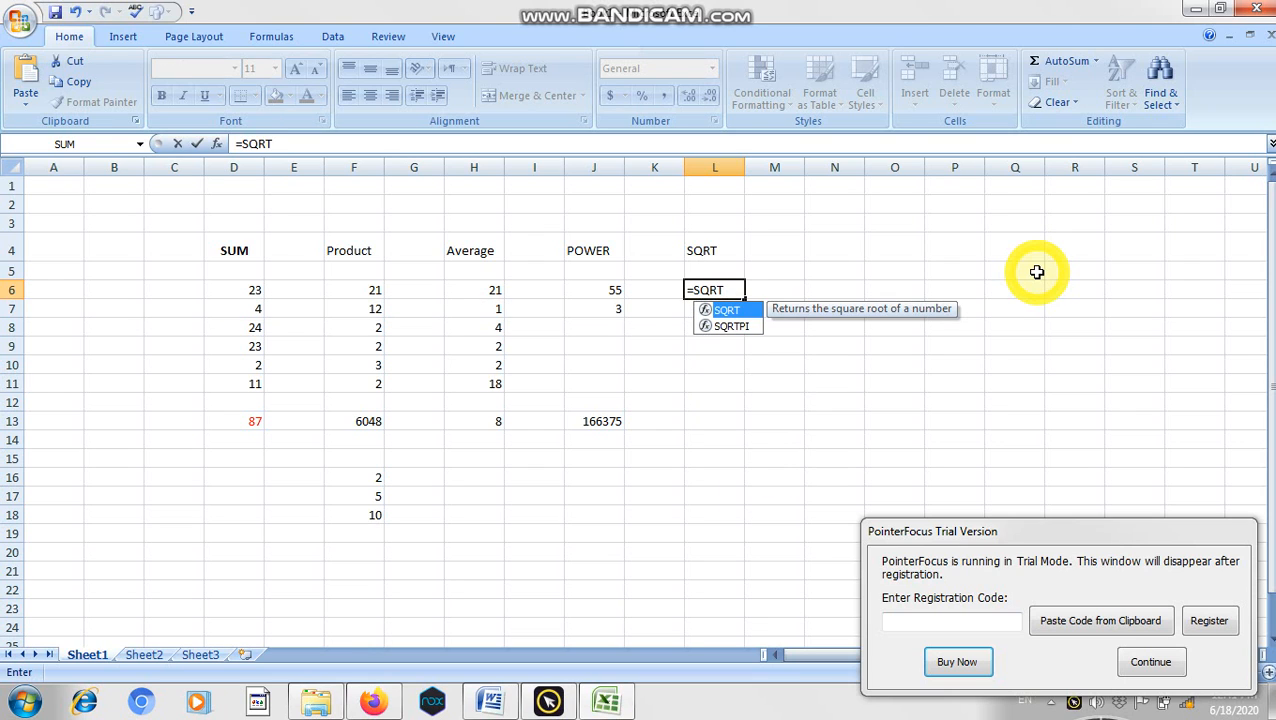
{"action": "type", "text": "("}
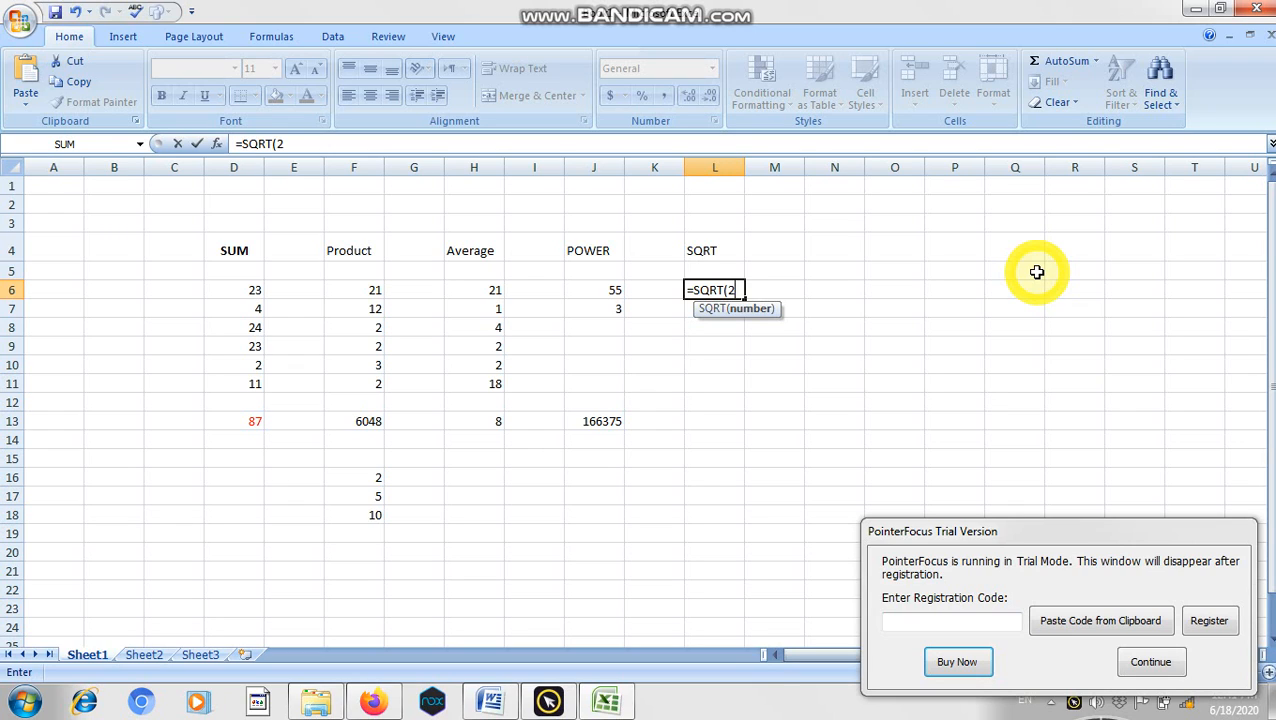
{"action": "type", "text": "256"}
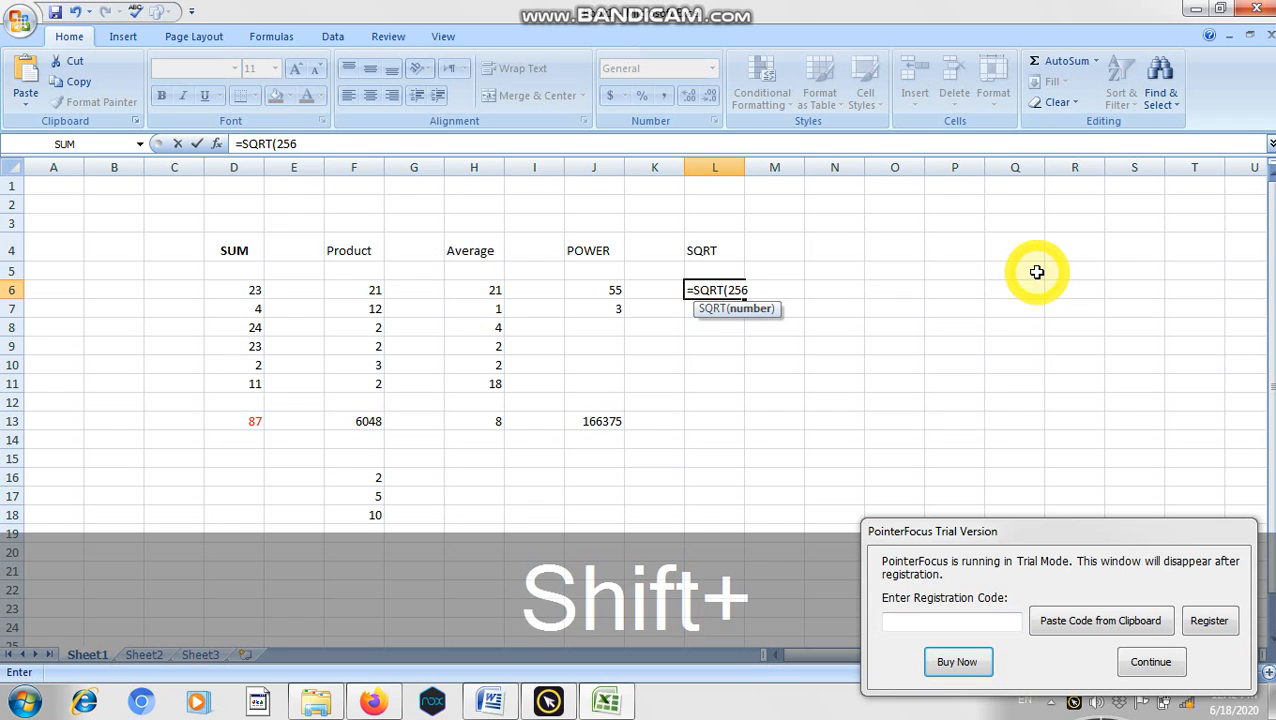
{"action": "type", "text": ")"}
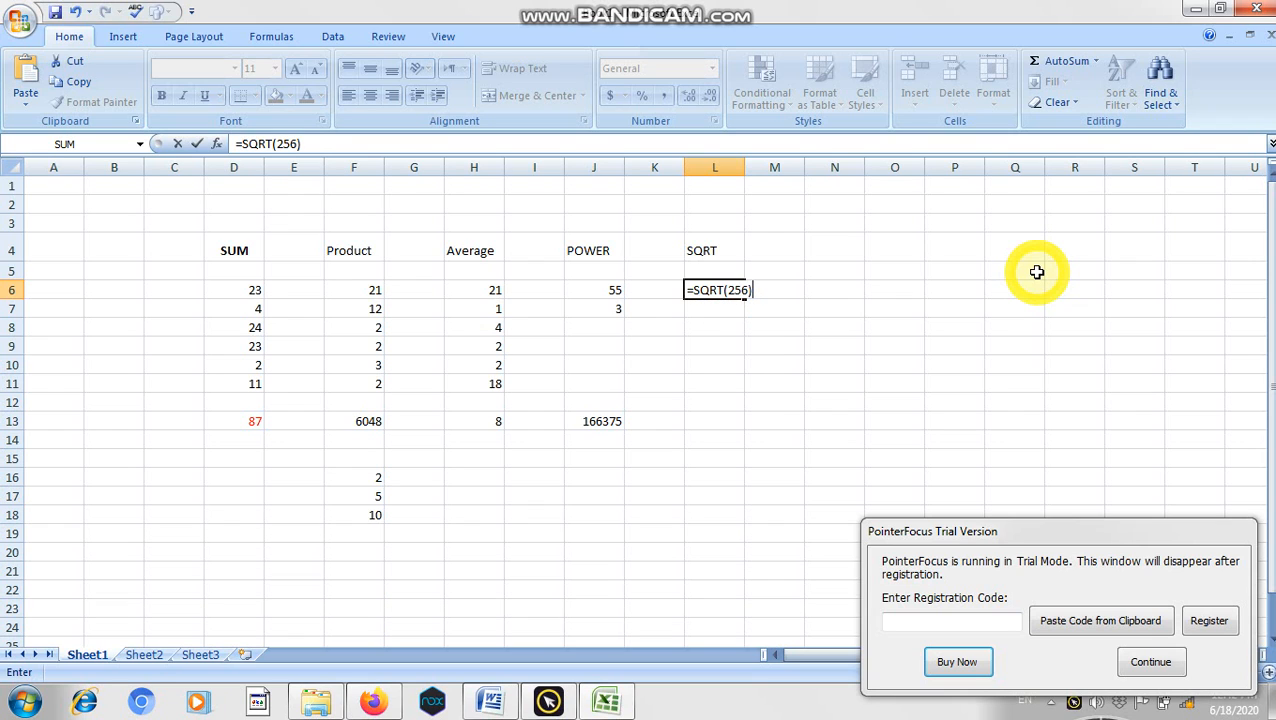
{"action": "key", "text": "Return"}
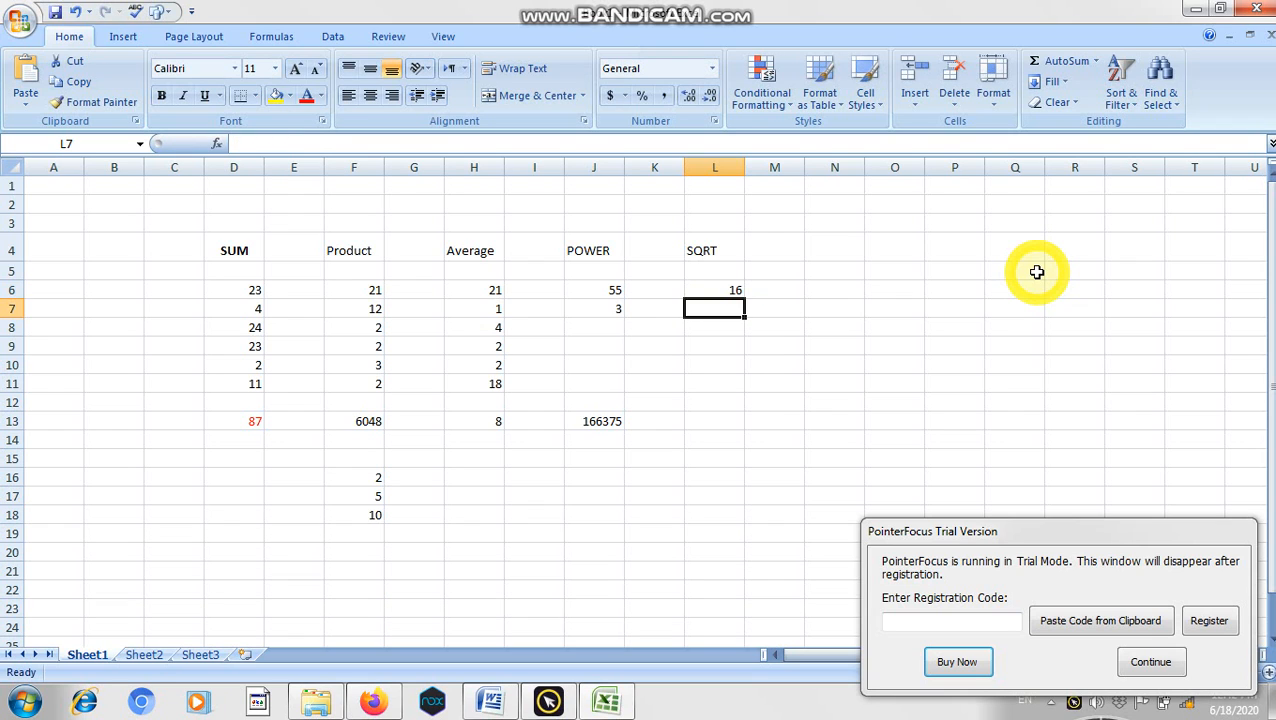
Step: Change the font colour of the square root result in cell L6 to standard red
{"action": "left_click", "coordinate": [736, 291]}
{"action": "left_click", "coordinate": [321, 95]}
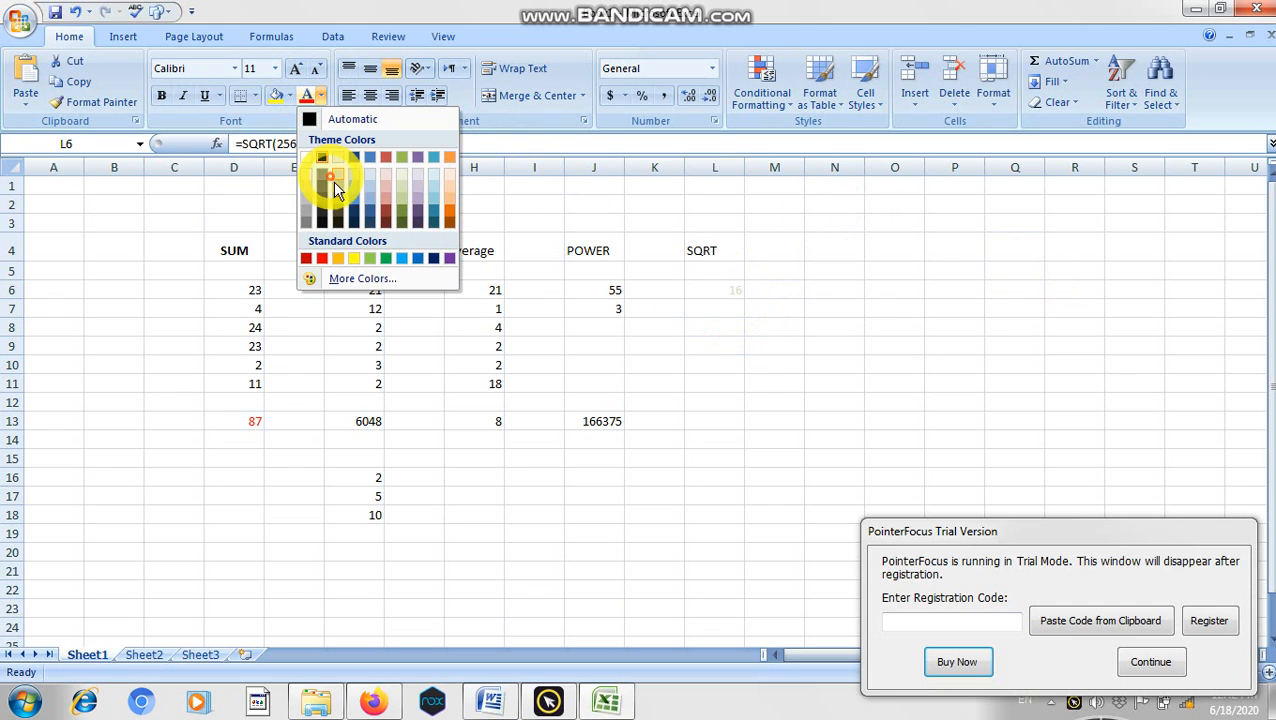
{"action": "left_click", "coordinate": [404, 194]}
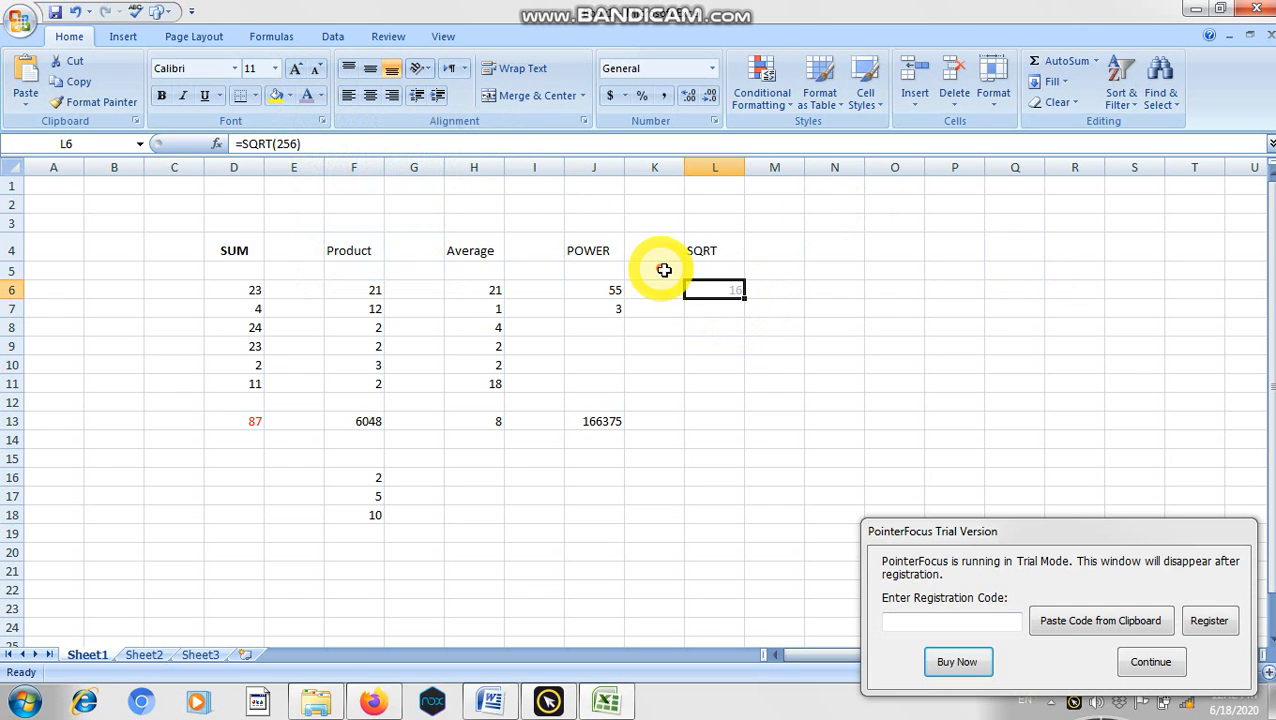
{"action": "left_click", "coordinate": [321, 95]}
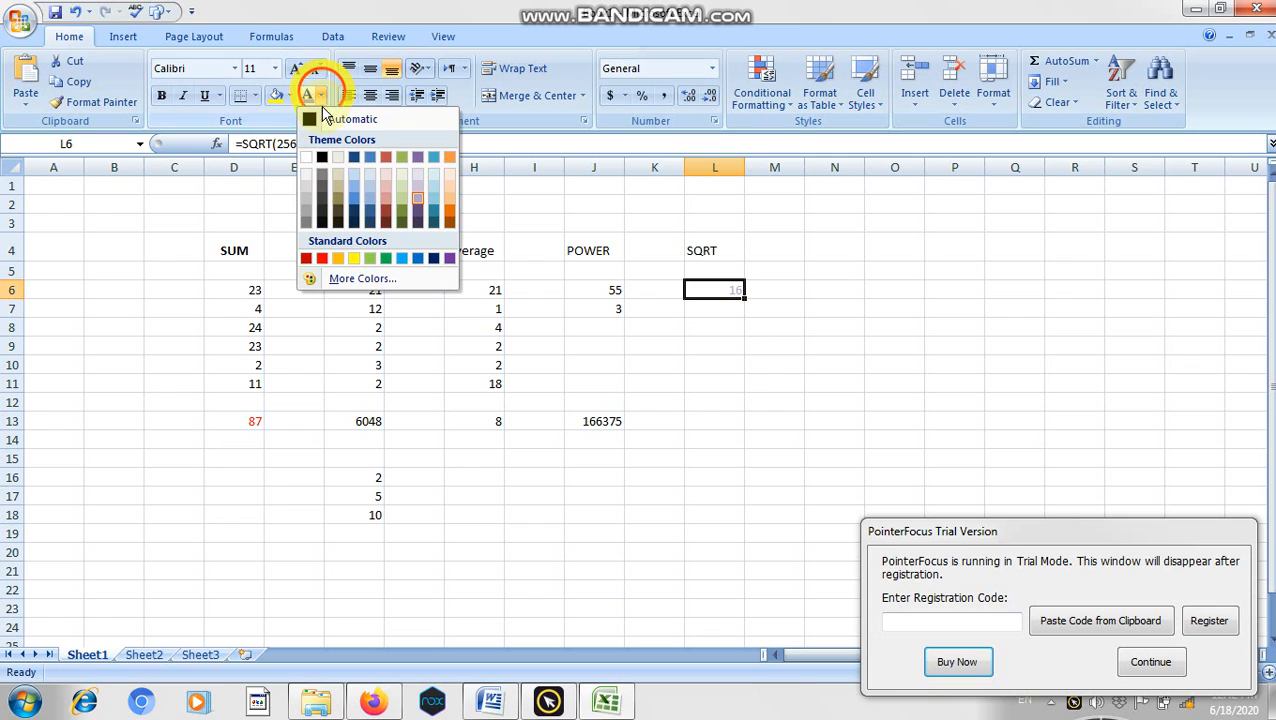
{"action": "left_click", "coordinate": [321, 258]}
Step: Apply the same red font colour to the Product, Average and POWER results in cells F13, H13 and J13
{"action": "left_click", "coordinate": [365, 420]}
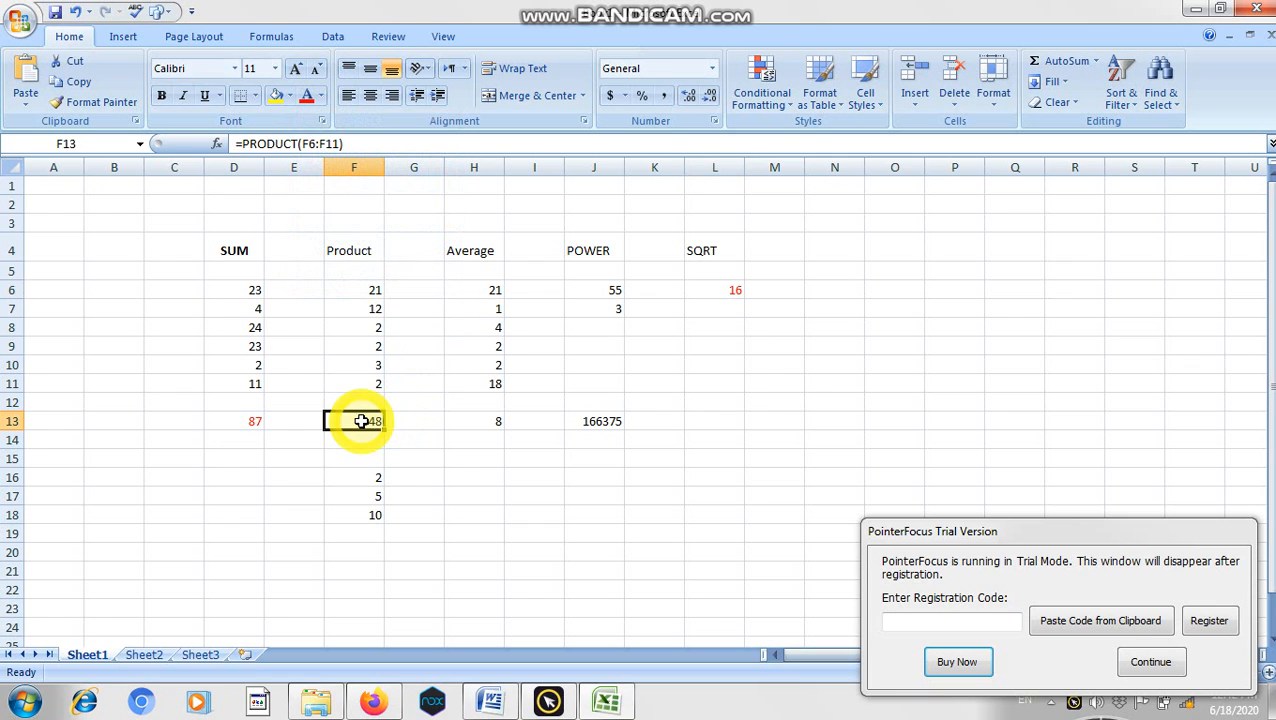
{"action": "left_click", "coordinate": [307, 97]}
{"action": "left_click", "coordinate": [472, 418]}
{"action": "left_click", "coordinate": [307, 97]}
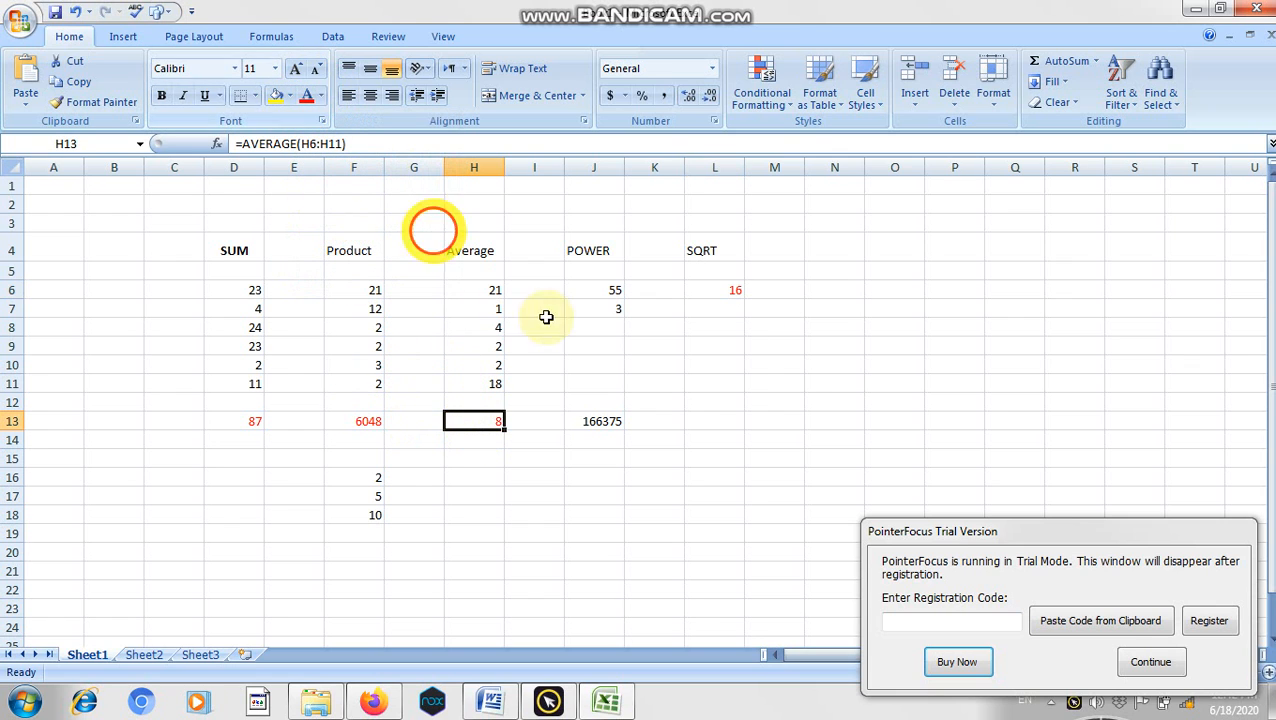
{"action": "left_click", "coordinate": [580, 428]}
{"action": "left_click", "coordinate": [307, 97]}
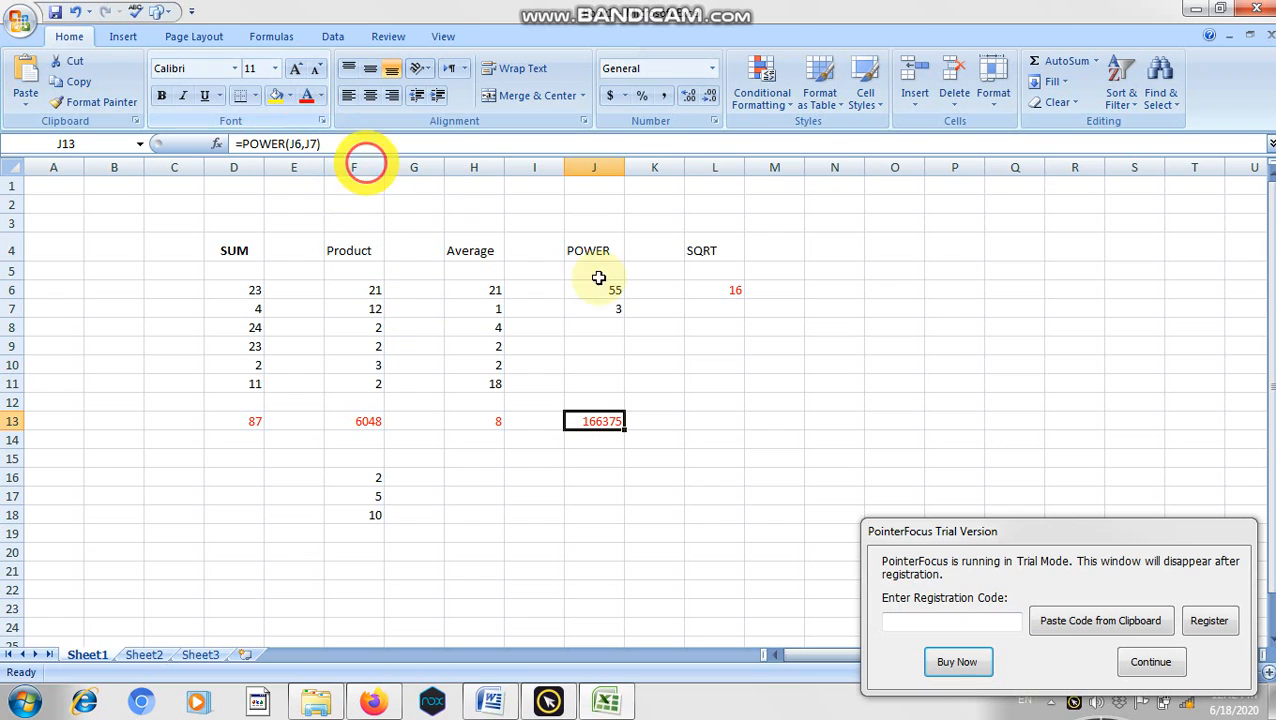
Step: Enter the heading MAX in cell N4 and the numbers 32, 5, 35, 6, 24 and 57 down cells N6 to N11
{"action": "double_click", "coordinate": [834, 242]}
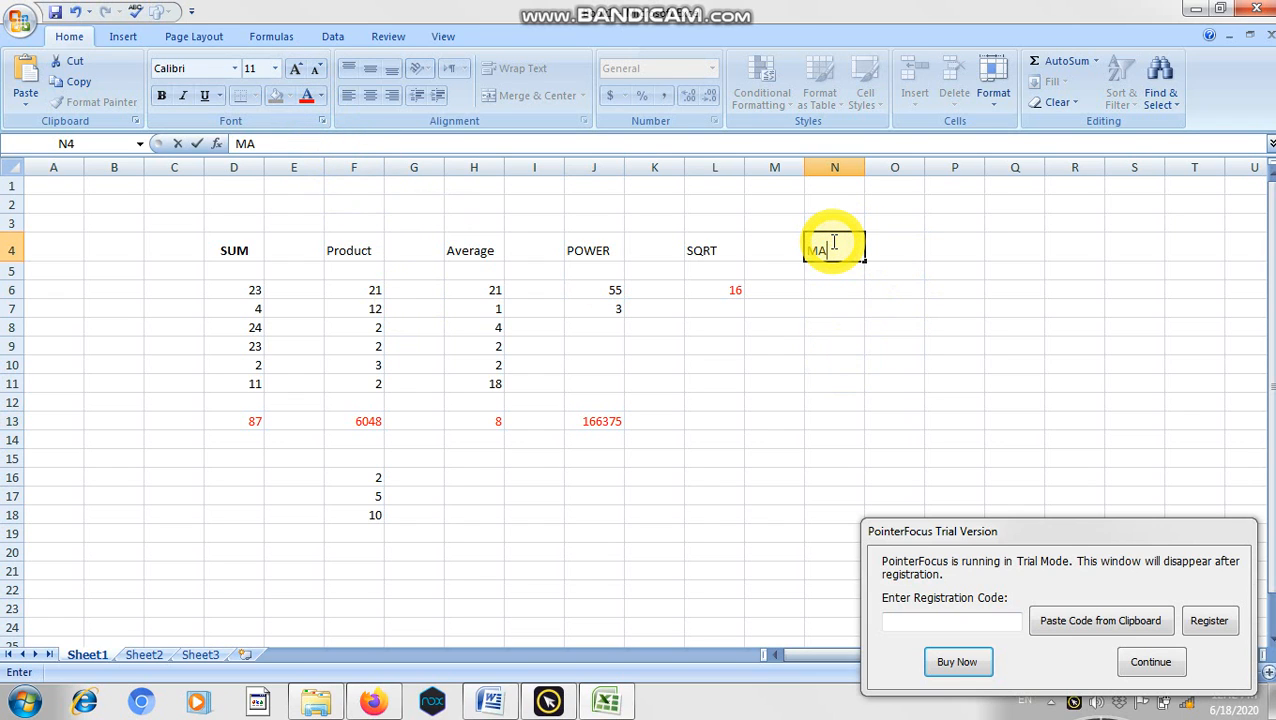
{"action": "type", "text": "MAX"}
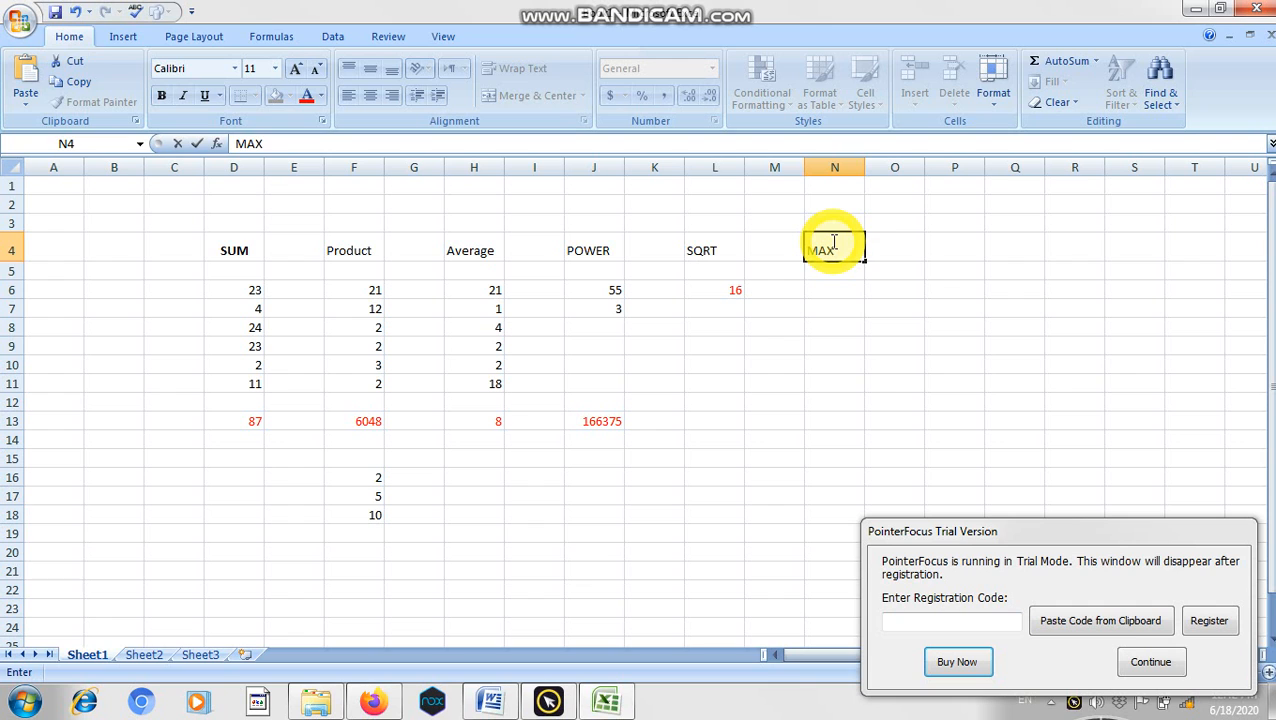
{"action": "left_click", "coordinate": [840, 291]}
{"action": "type", "text": "32"}
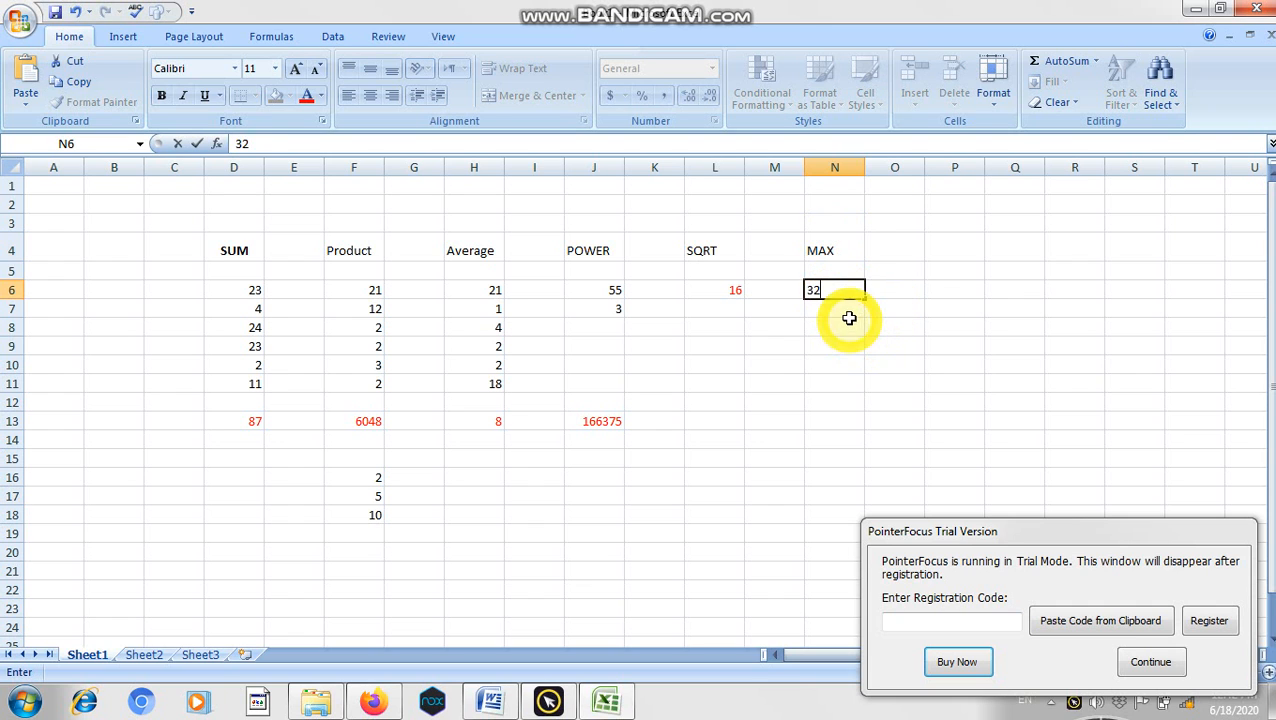
{"action": "key", "text": "Return"}
{"action": "type", "text": "5"}
{"action": "key", "text": "Return"}
{"action": "type", "text": "35"}
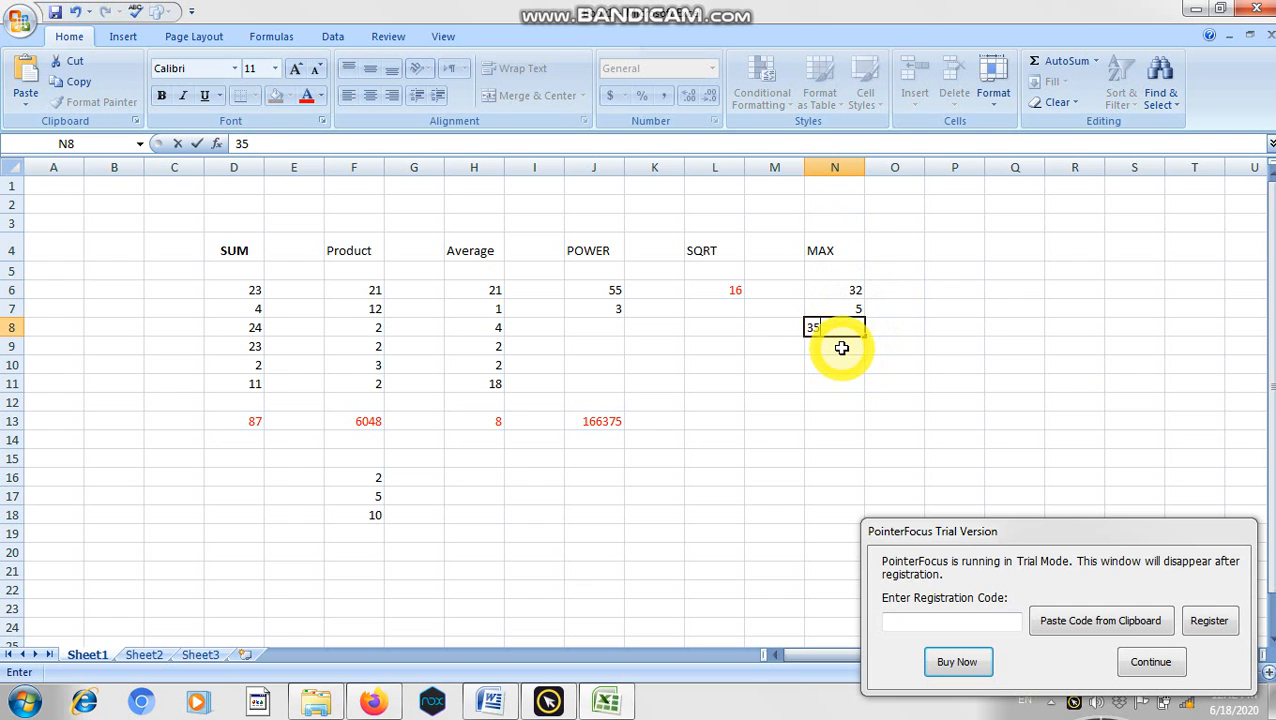
{"action": "key", "text": "Return"}
{"action": "type", "text": "6"}
{"action": "key", "text": "Return"}
{"action": "type", "text": "24"}
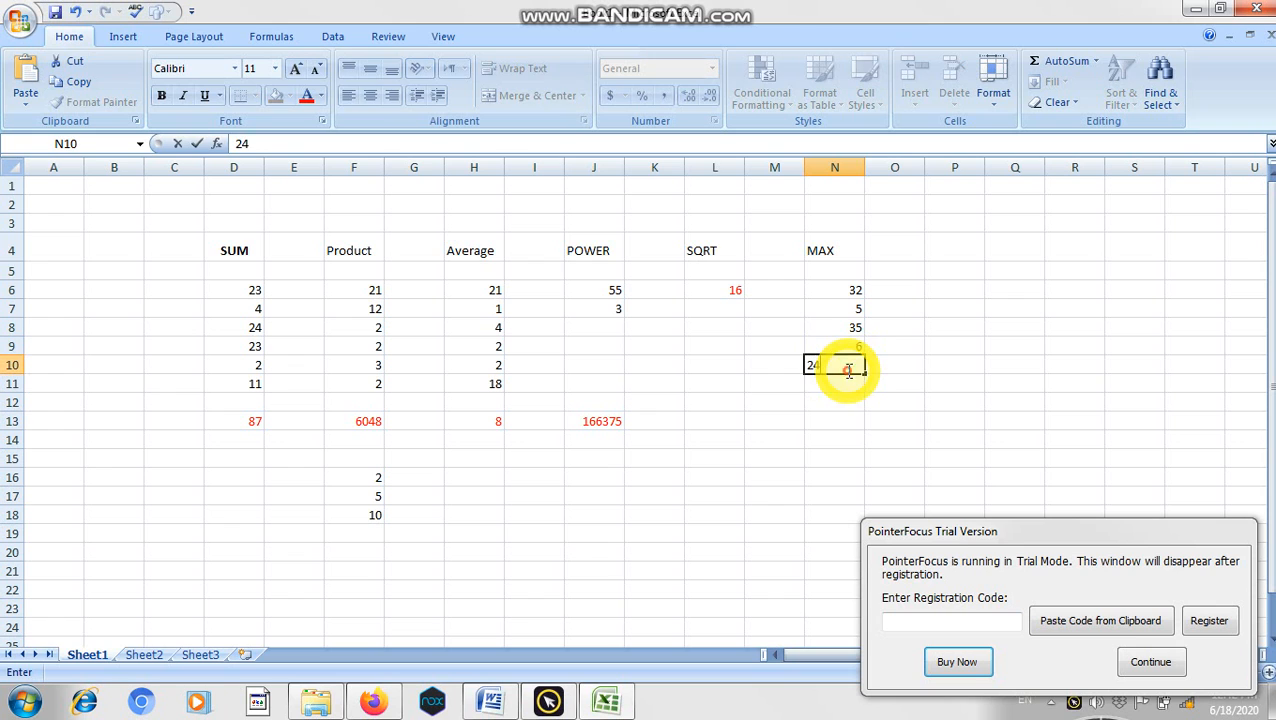
{"action": "key", "text": "Return"}
{"action": "type", "text": "57"}
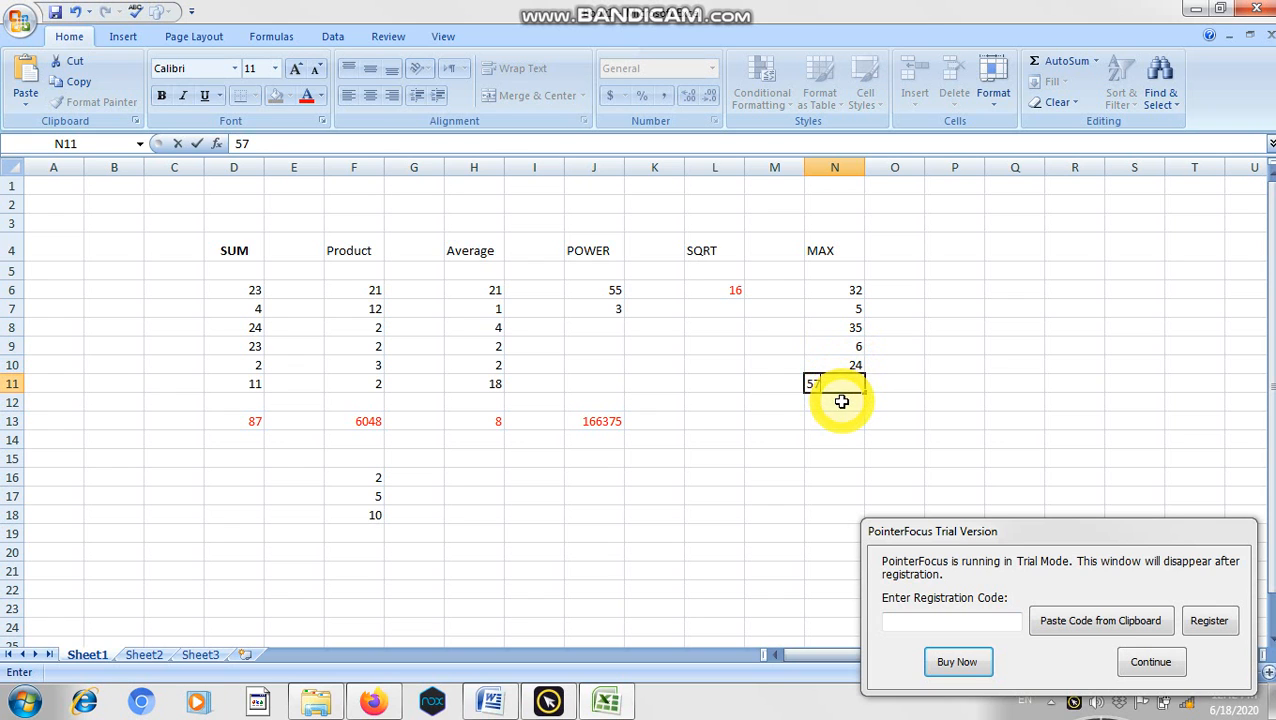
{"action": "key", "text": "Return"}
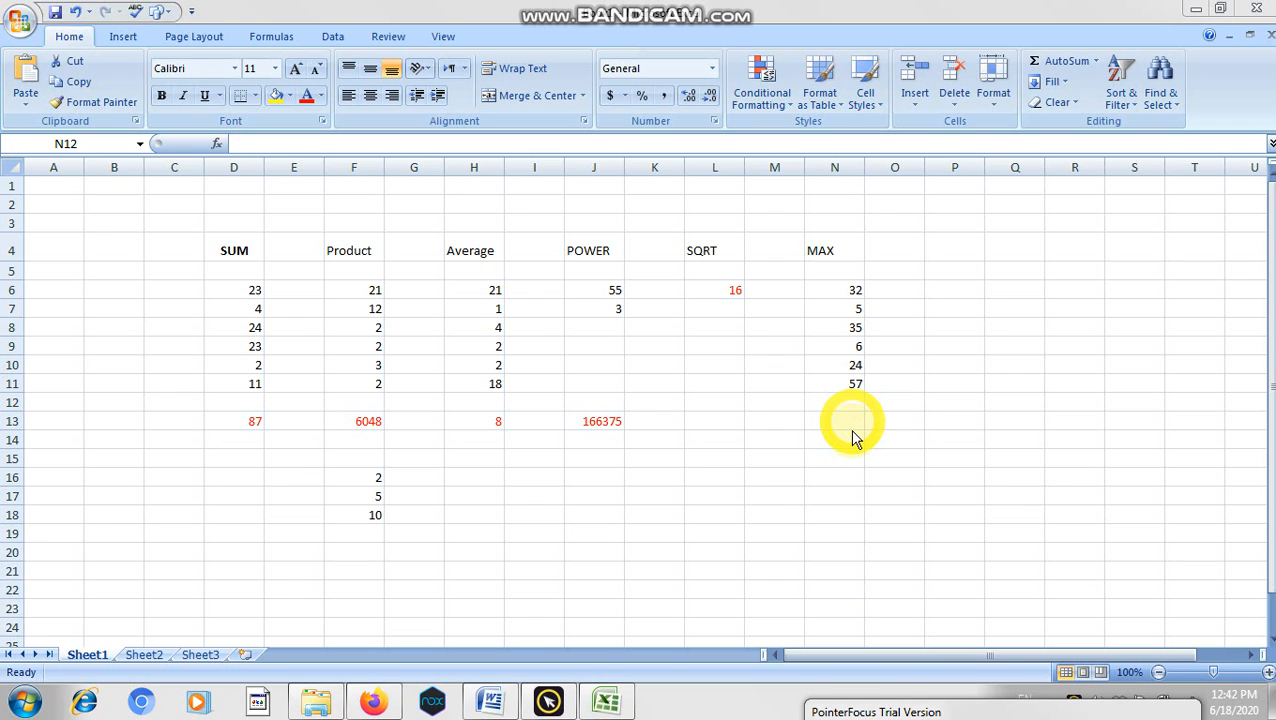
Step: Add the number 45 in cell N12 at the end of the MAX column
{"action": "left_click", "coordinate": [843, 396]}
{"action": "type", "text": "4"}
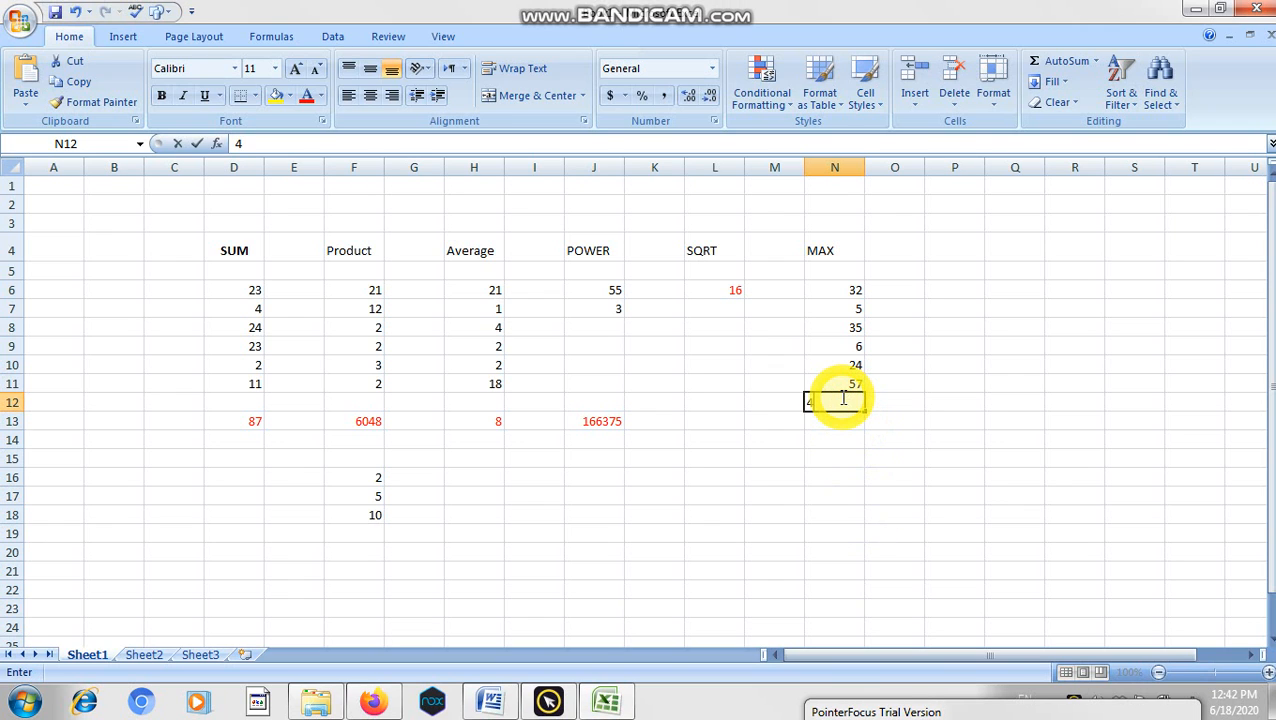
{"action": "type", "text": "5"}
{"action": "key", "text": "Return"}
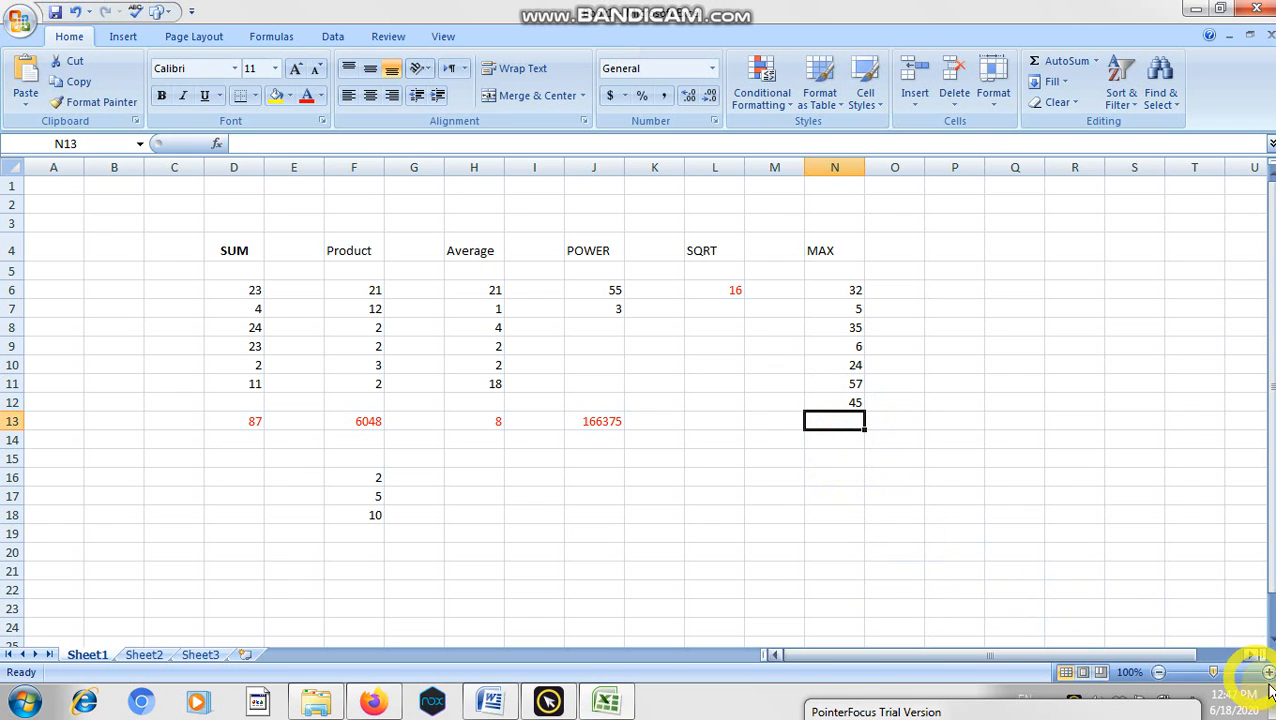
Step: Enter the formula =MAX(N6:N12) in cell N13 and change the font colour of its result to red
{"action": "left_click", "coordinate": [1268, 672]}
{"action": "left_click", "coordinate": [1268, 672]}
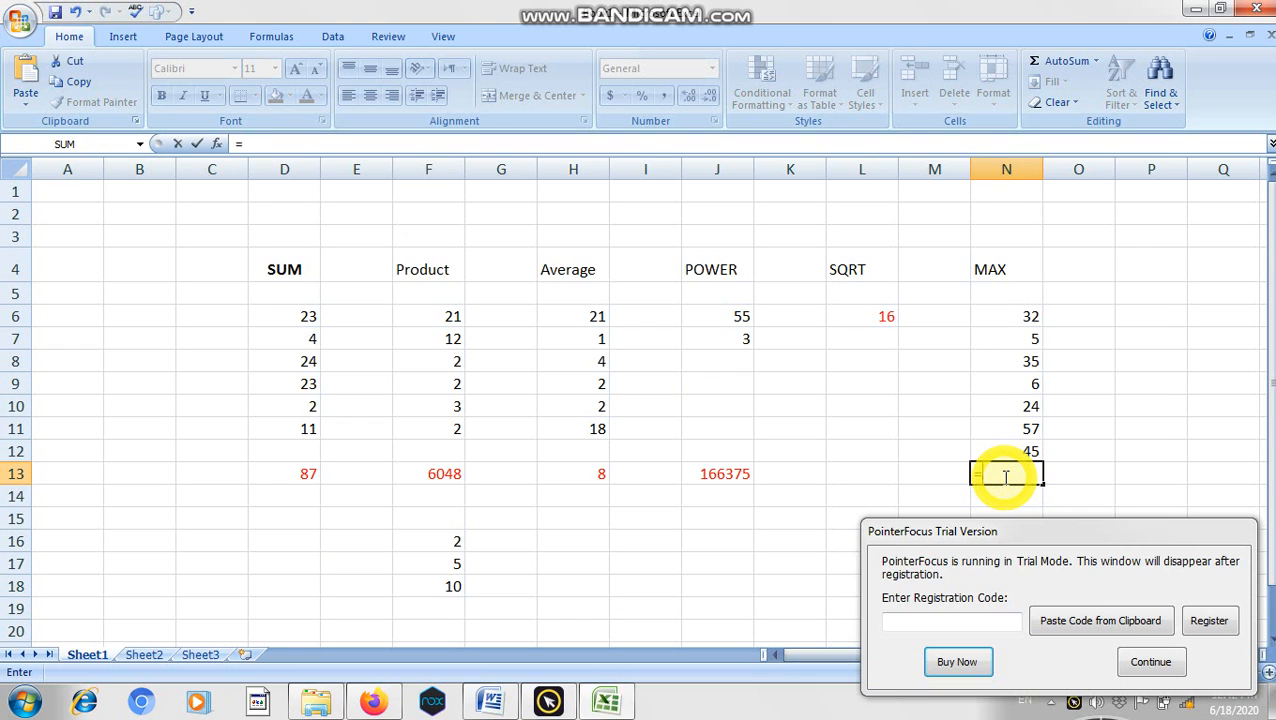
{"action": "type", "text": "ma"}
{"action": "key", "text": "BackSpace"}
{"action": "key", "text": "BackSpace"}
{"action": "type", "text": "MA"}
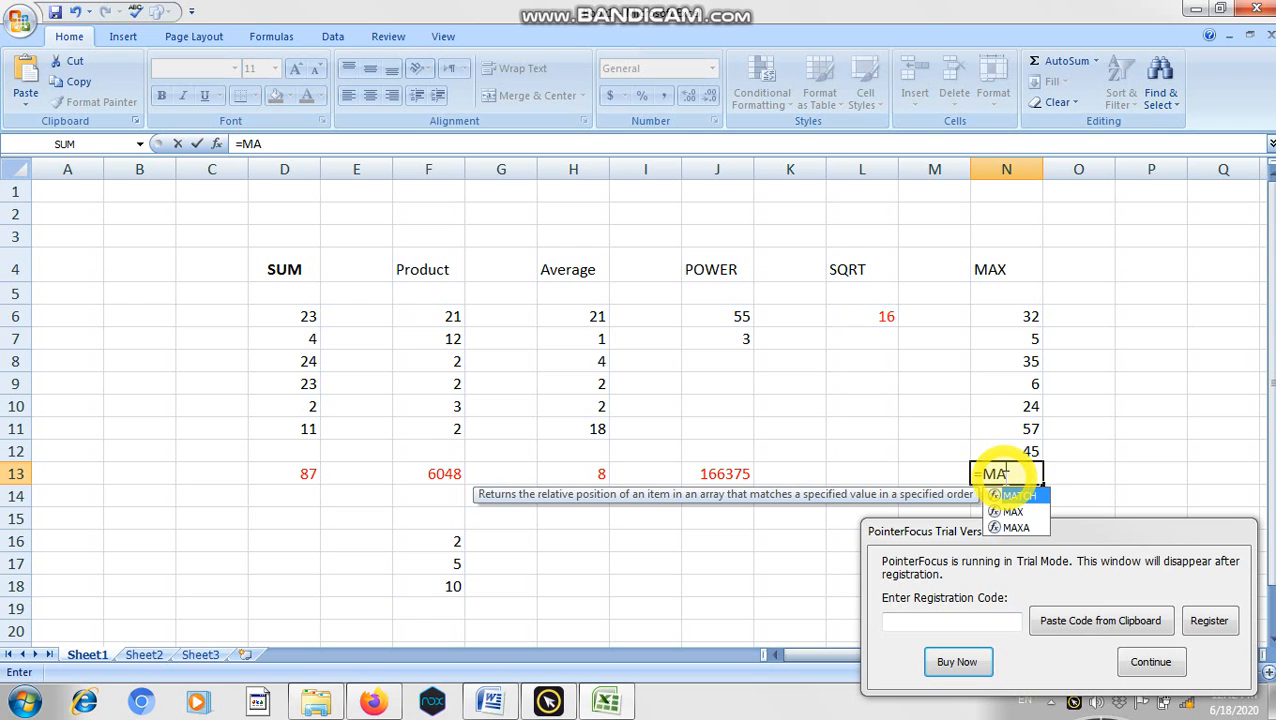
{"action": "type", "text": "X("}
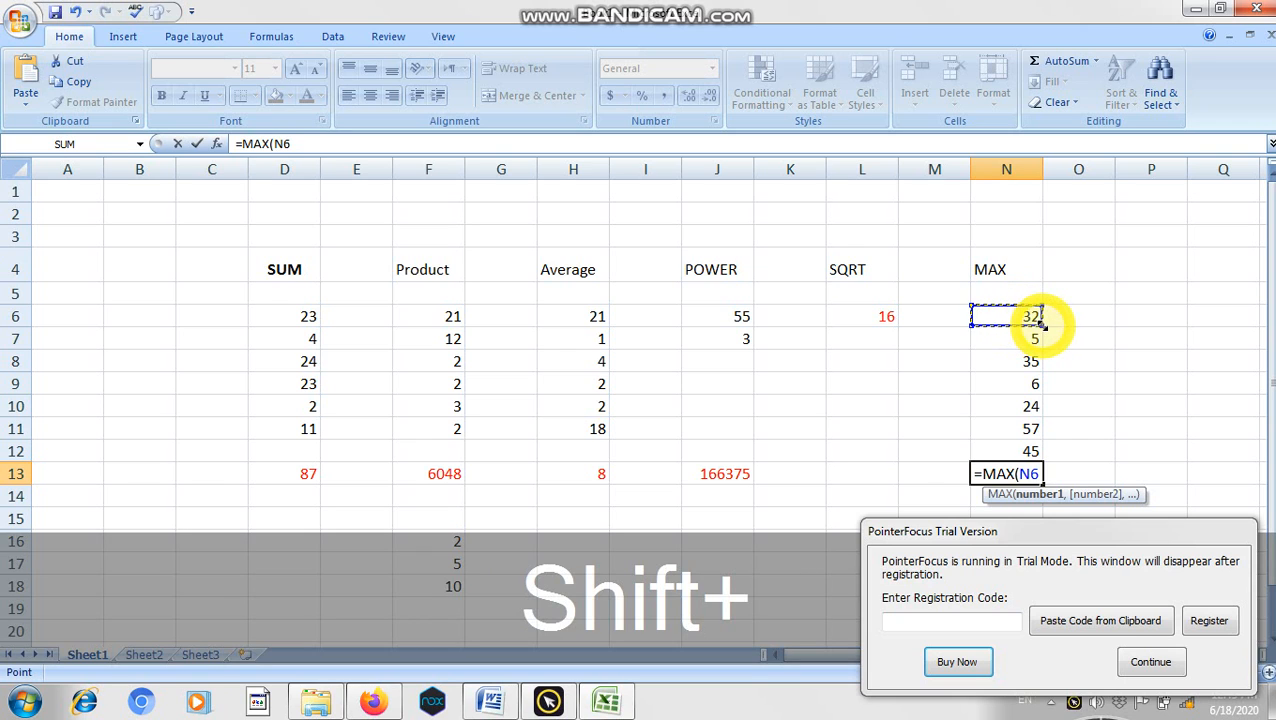
{"action": "left_click_drag", "start_coordinate": [1033, 318], "coordinate": [1030, 450]}
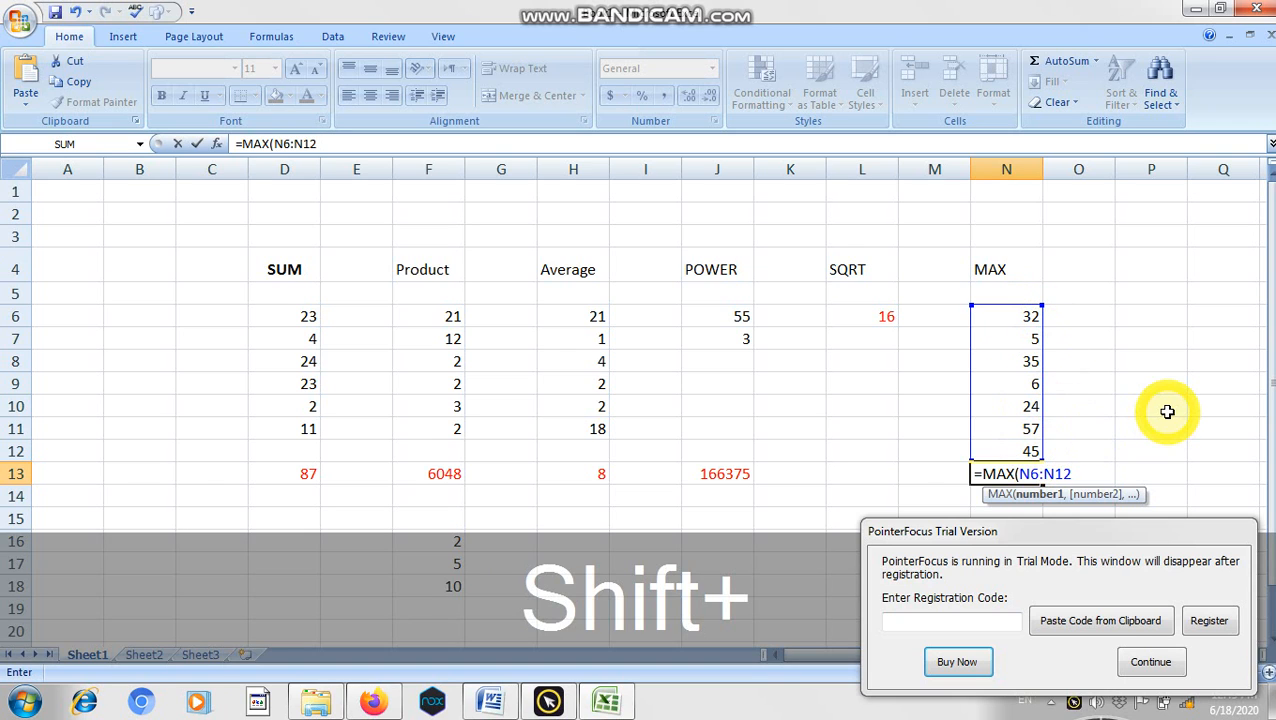
{"action": "type", "text": ")"}
{"action": "key", "text": "Return"}
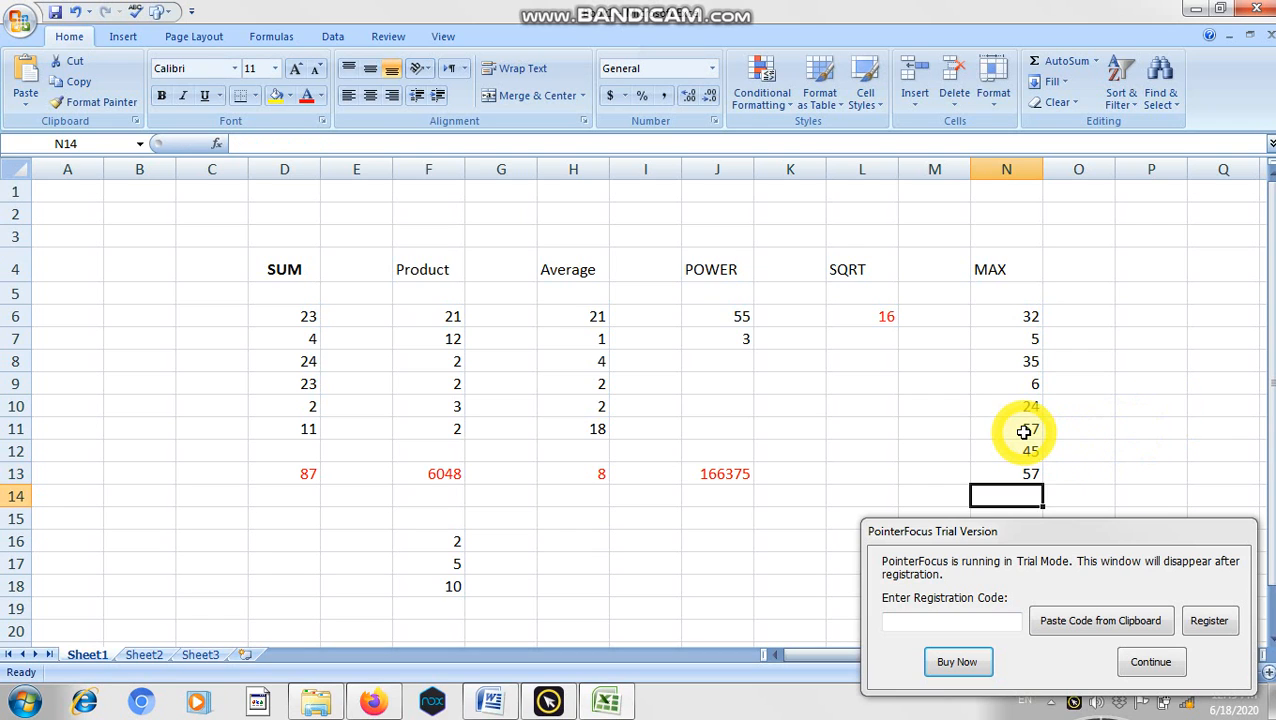
{"action": "left_click", "coordinate": [1020, 472]}
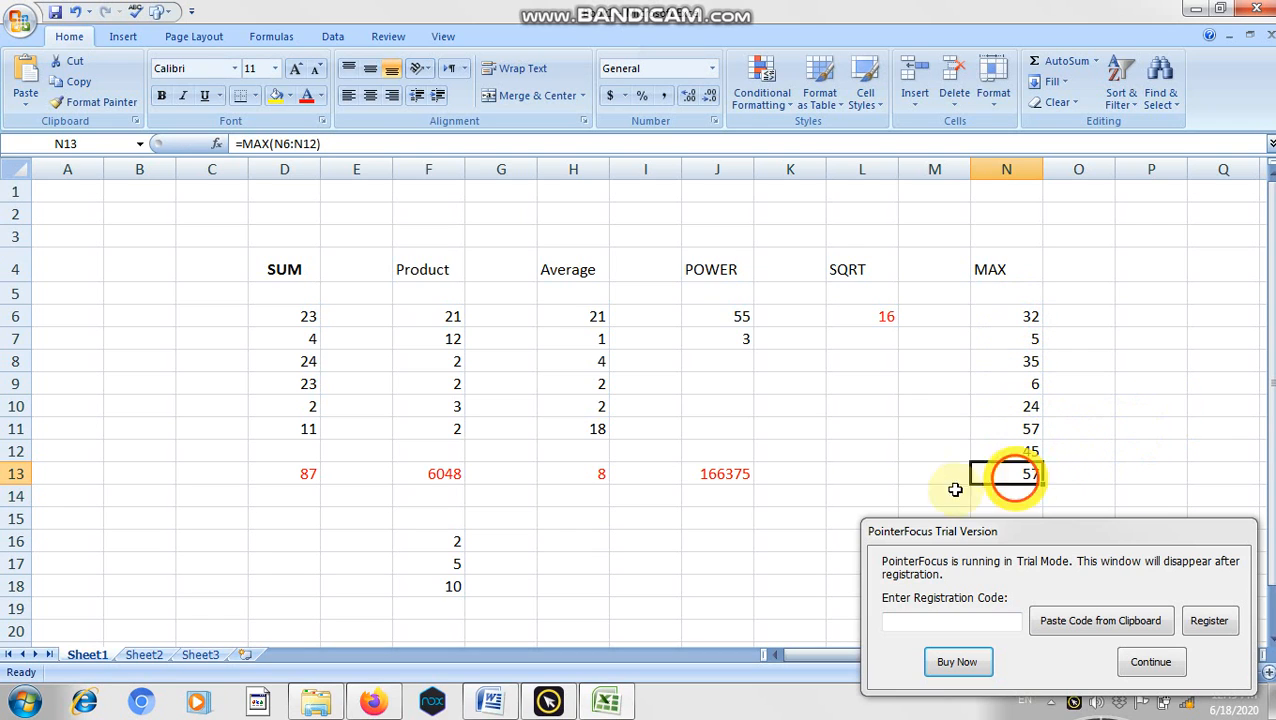
{"action": "left_click", "coordinate": [1010, 338]}
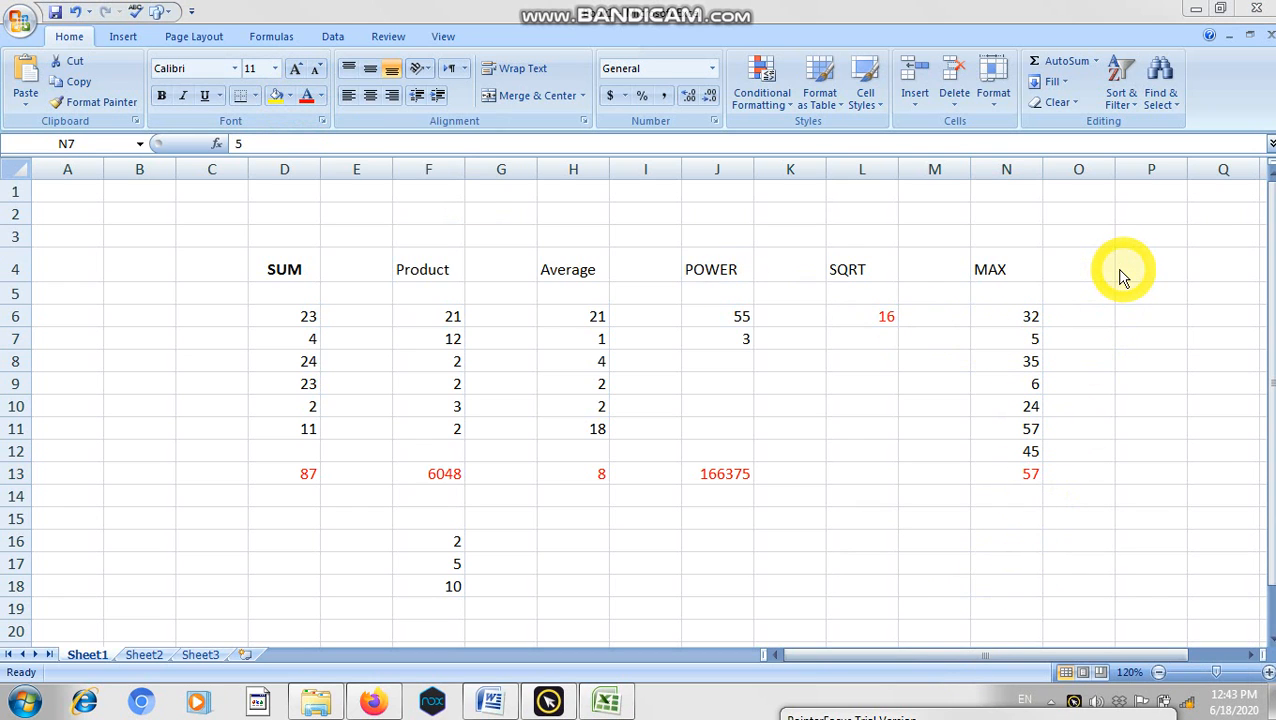
Step: Enter the heading MIN in cell P4 and the numbers 2, 46, 74, 1, 667, 34 and 34 down cells P6 to P12
{"action": "left_click", "coordinate": [1143, 269]}
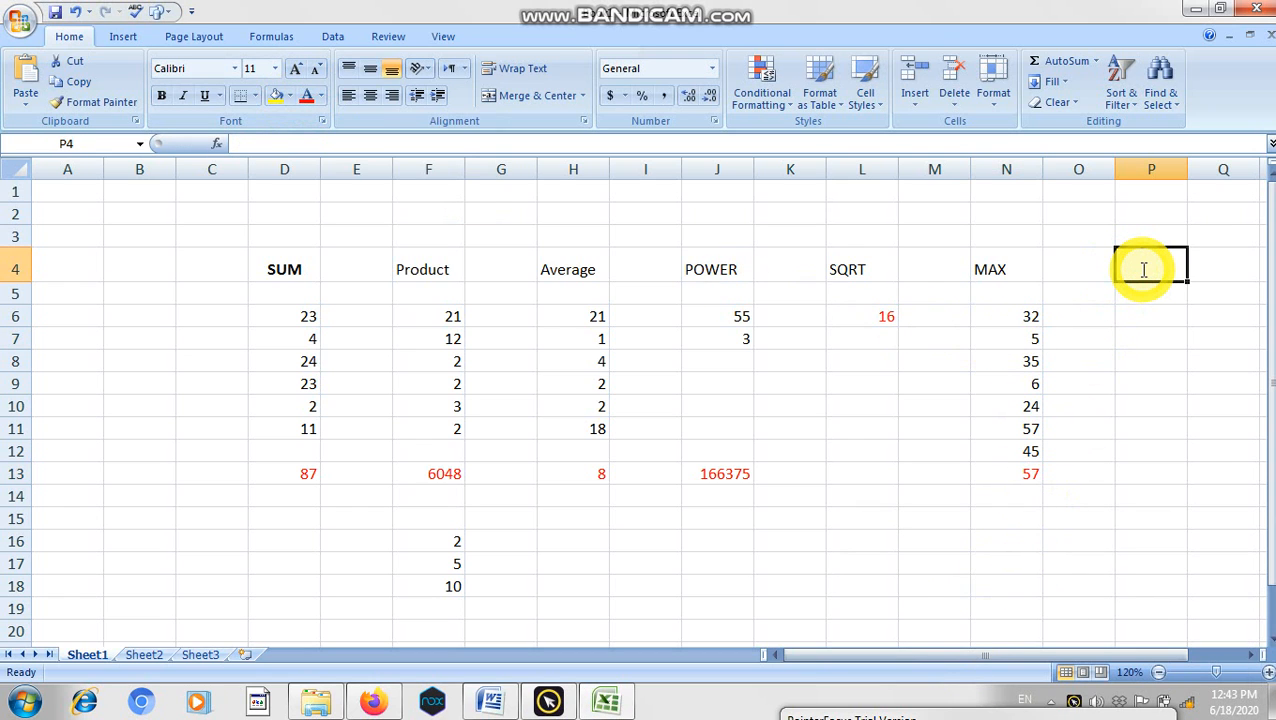
{"action": "type", "text": "MI"}
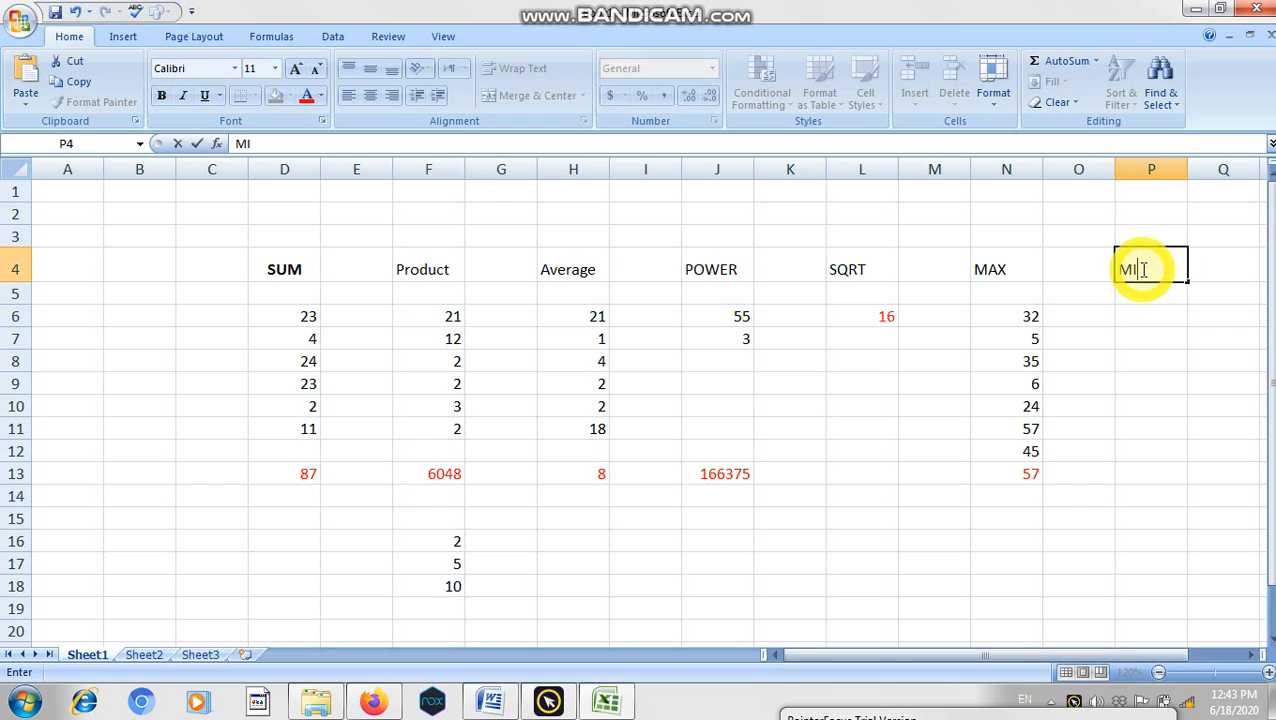
{"action": "type", "text": "N"}
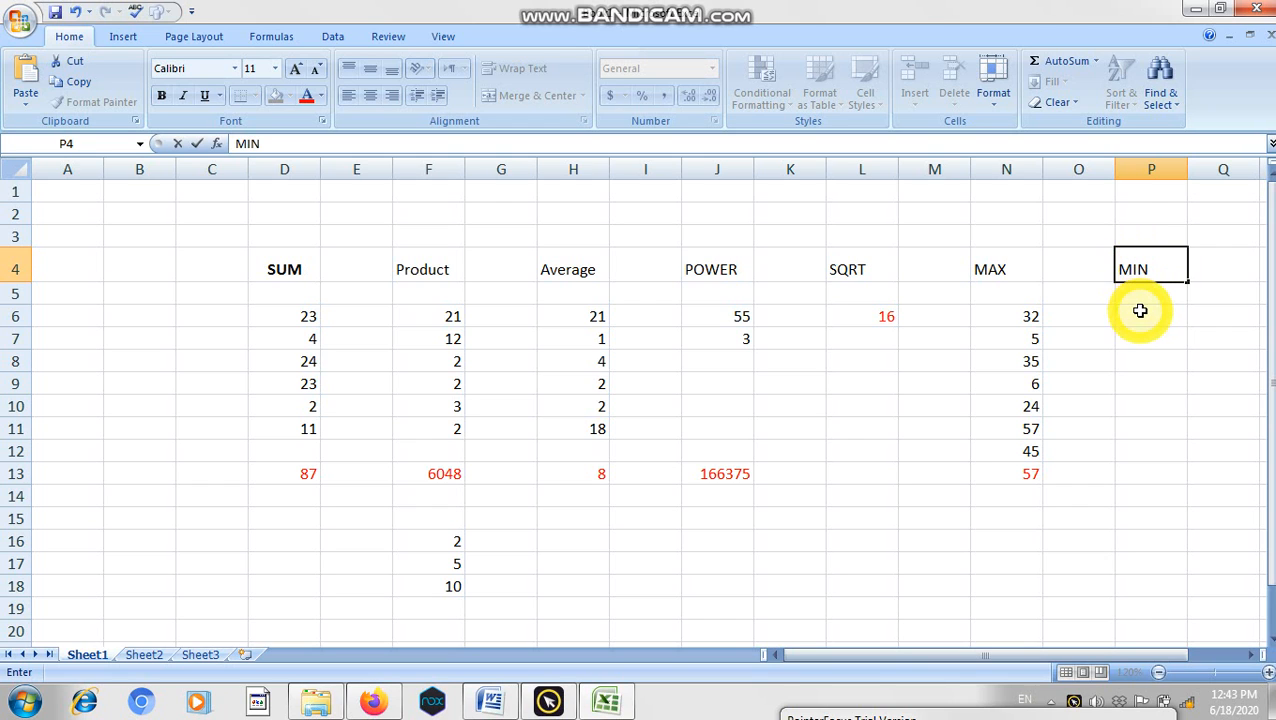
{"action": "left_click", "coordinate": [1139, 319]}
{"action": "type", "text": "2"}
{"action": "left_click", "coordinate": [1129, 341]}
{"action": "type", "text": "46"}
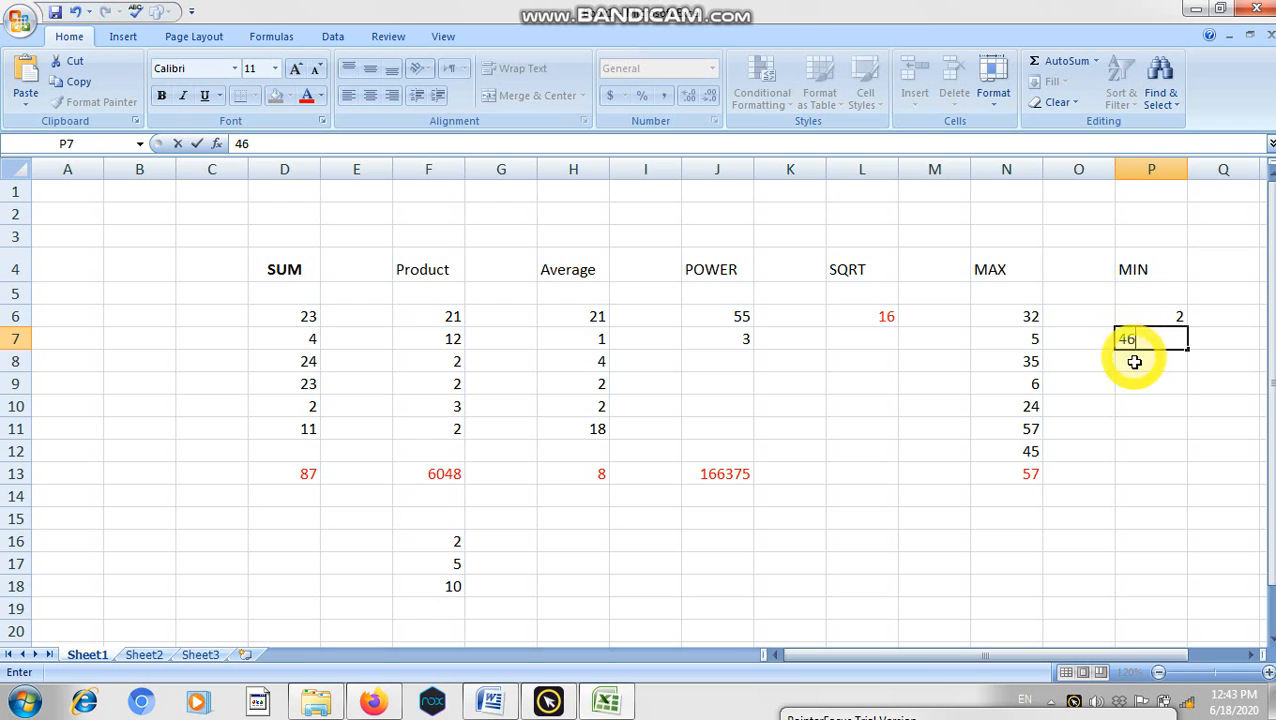
{"action": "left_click", "coordinate": [1133, 363]}
{"action": "type", "text": "74"}
{"action": "left_click", "coordinate": [1138, 381]}
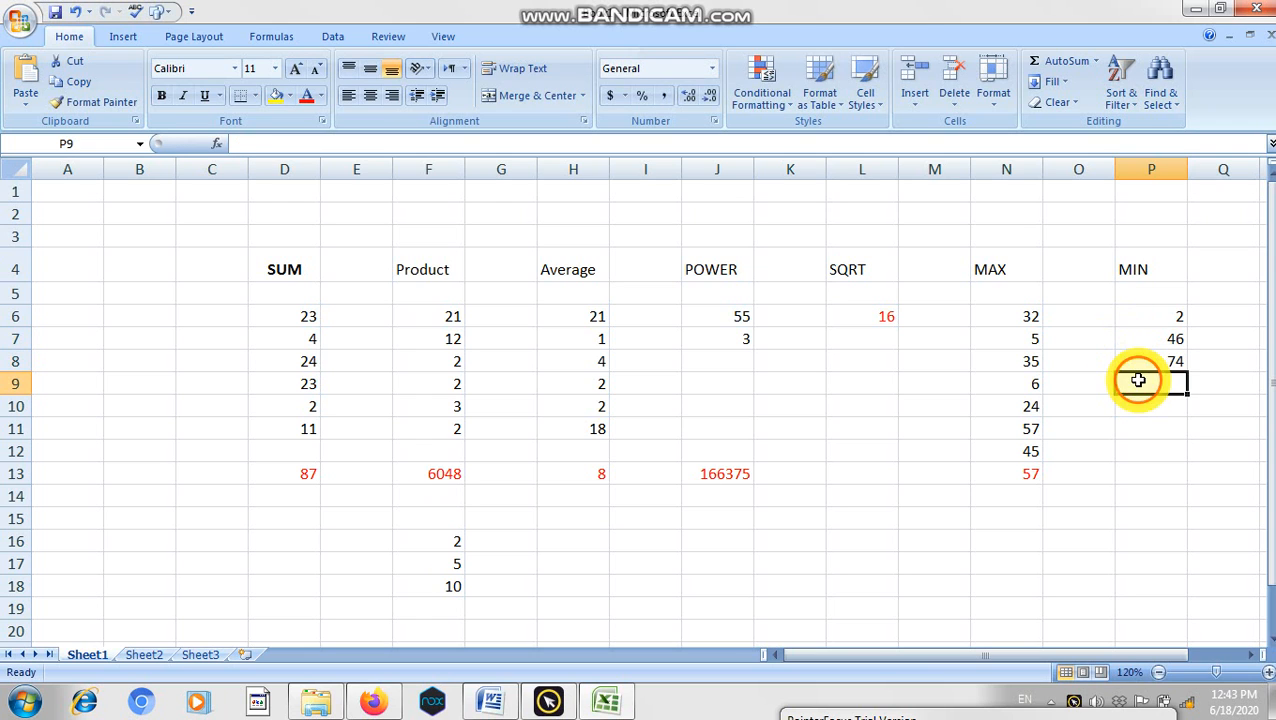
{"action": "type", "text": "1"}
{"action": "left_click", "coordinate": [1134, 407]}
{"action": "type", "text": "667"}
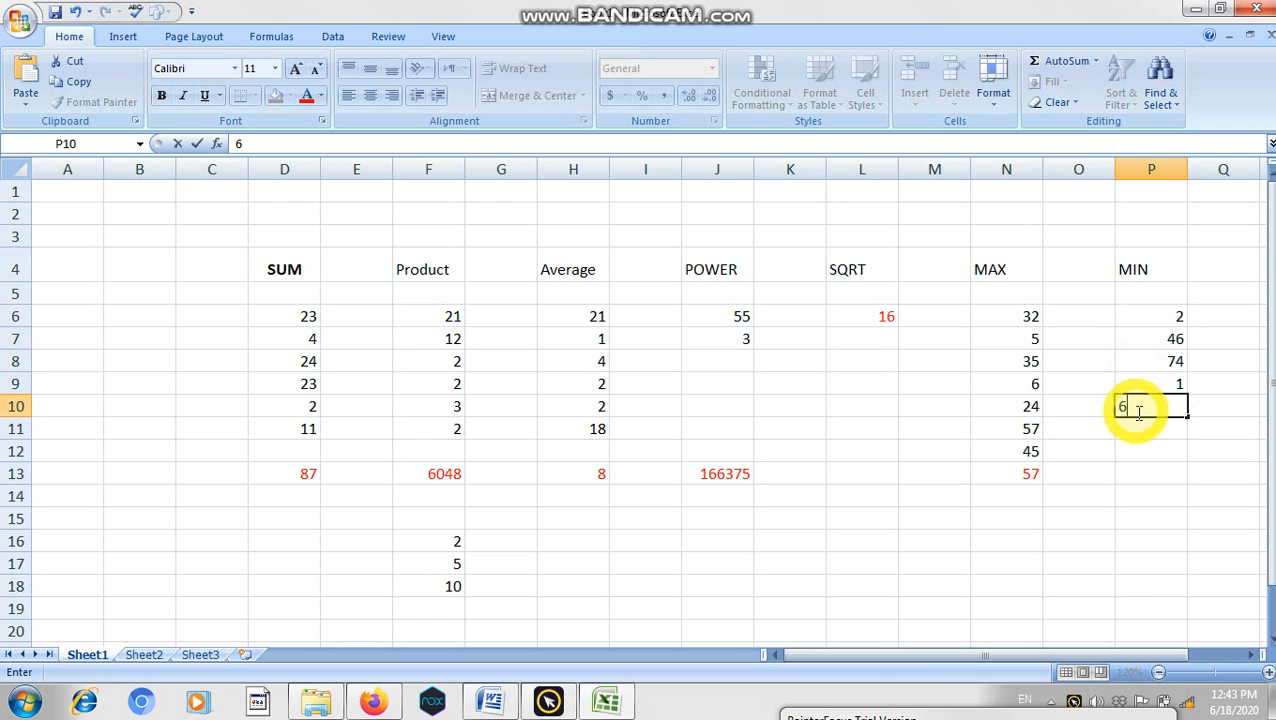
{"action": "left_click", "coordinate": [1145, 425]}
{"action": "type", "text": "34"}
{"action": "left_click", "coordinate": [1160, 452]}
{"action": "type", "text": "34"}
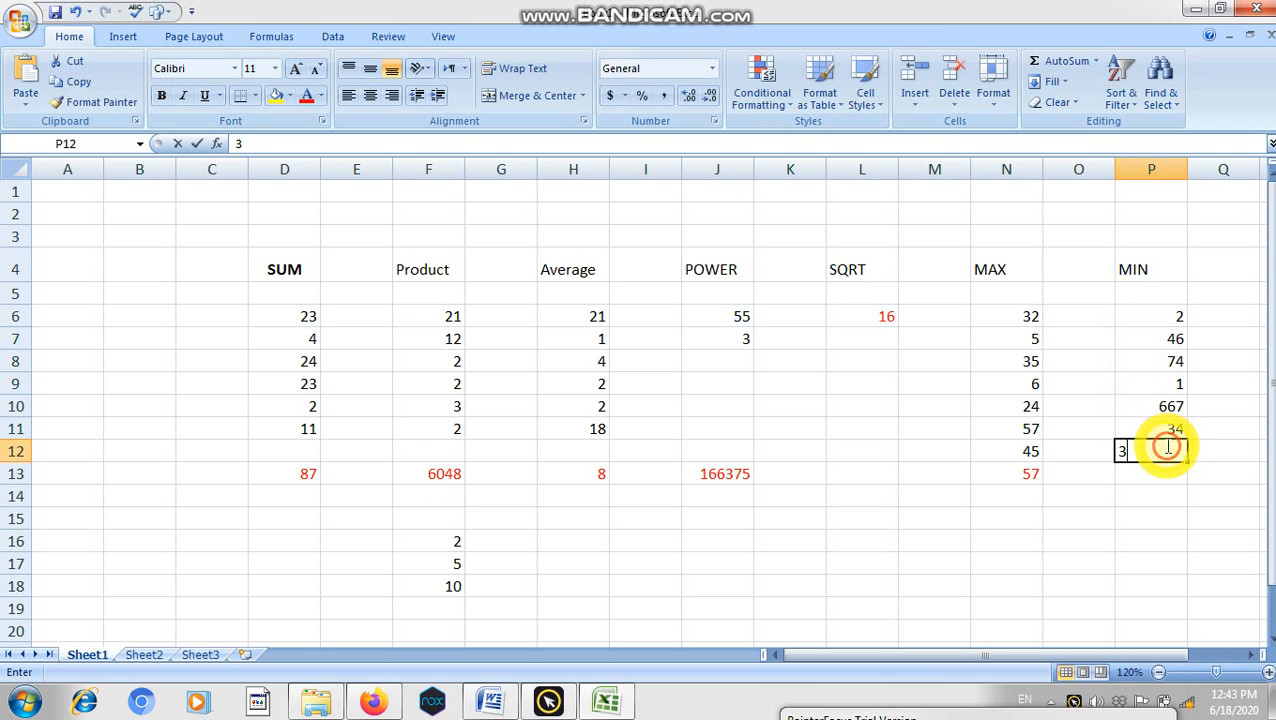
{"action": "left_click", "coordinate": [1145, 492]}
Step: Enter the formula =MIN(P6:P12) in cell P13 and change the font colour of its result to red
{"action": "left_click", "coordinate": [1140, 472]}
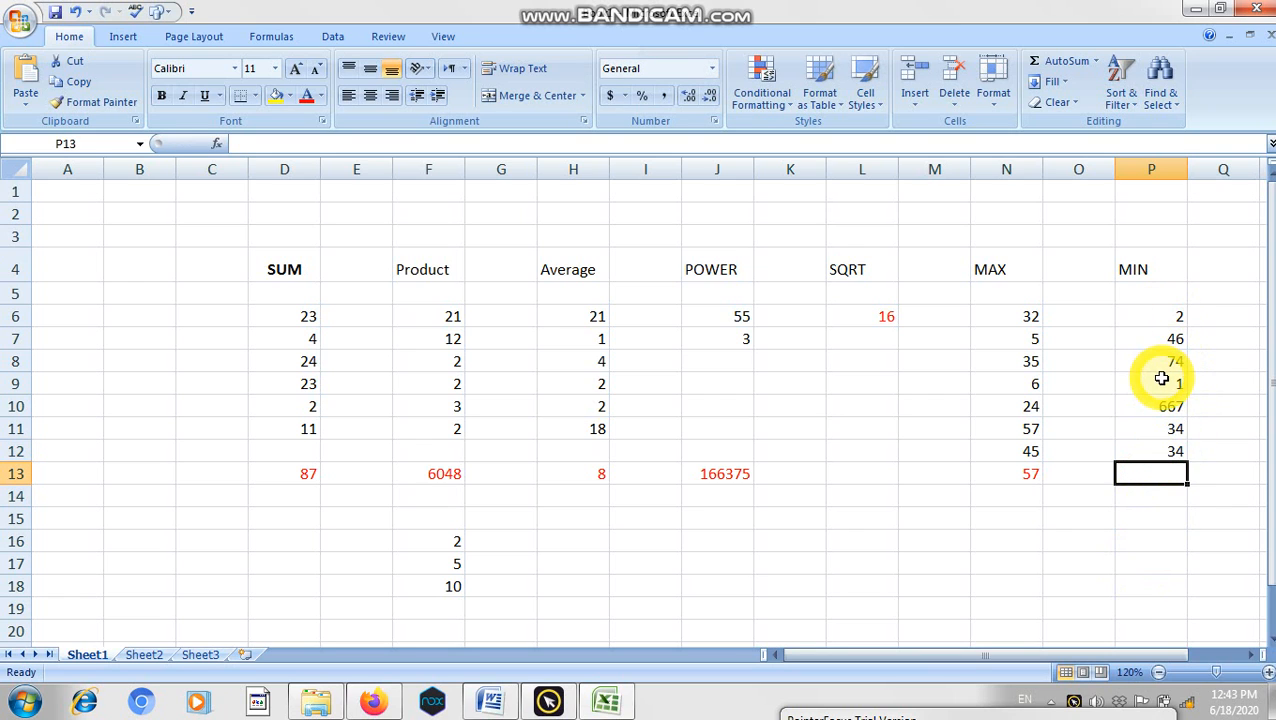
{"action": "left_click", "coordinate": [1155, 478]}
{"action": "double_click", "coordinate": [1155, 478]}
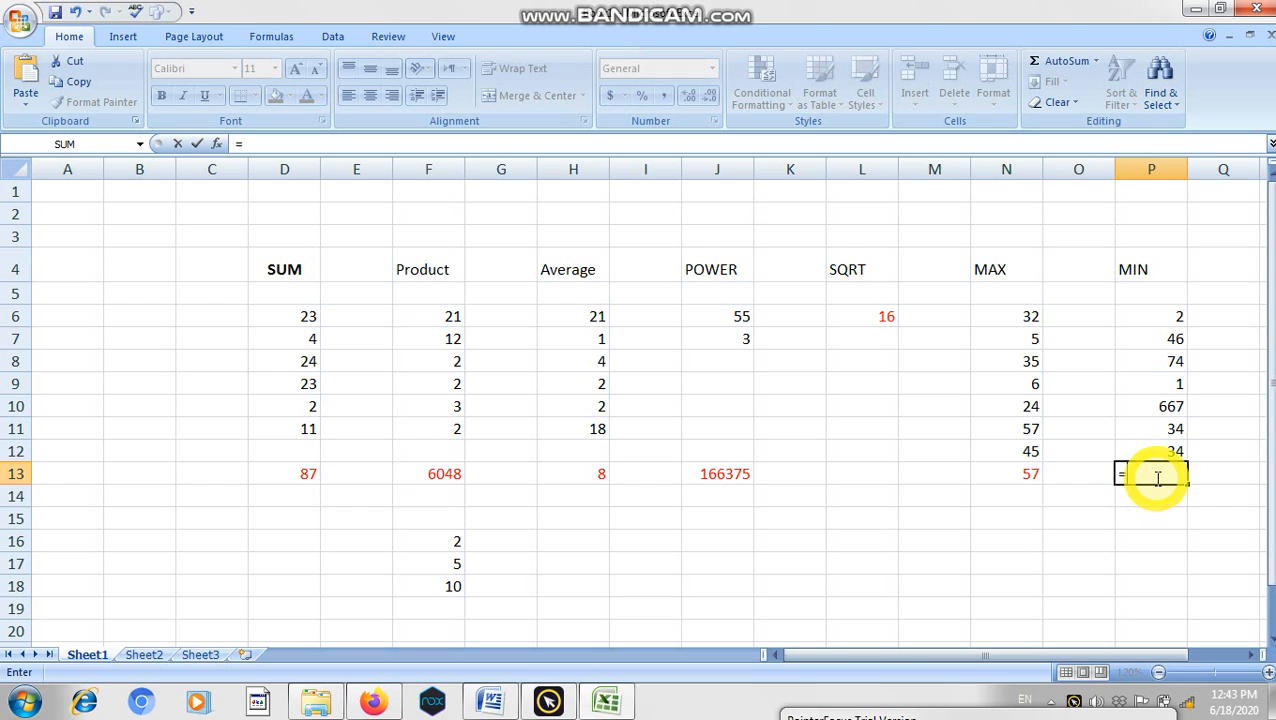
{"action": "type", "text": "=MI"}
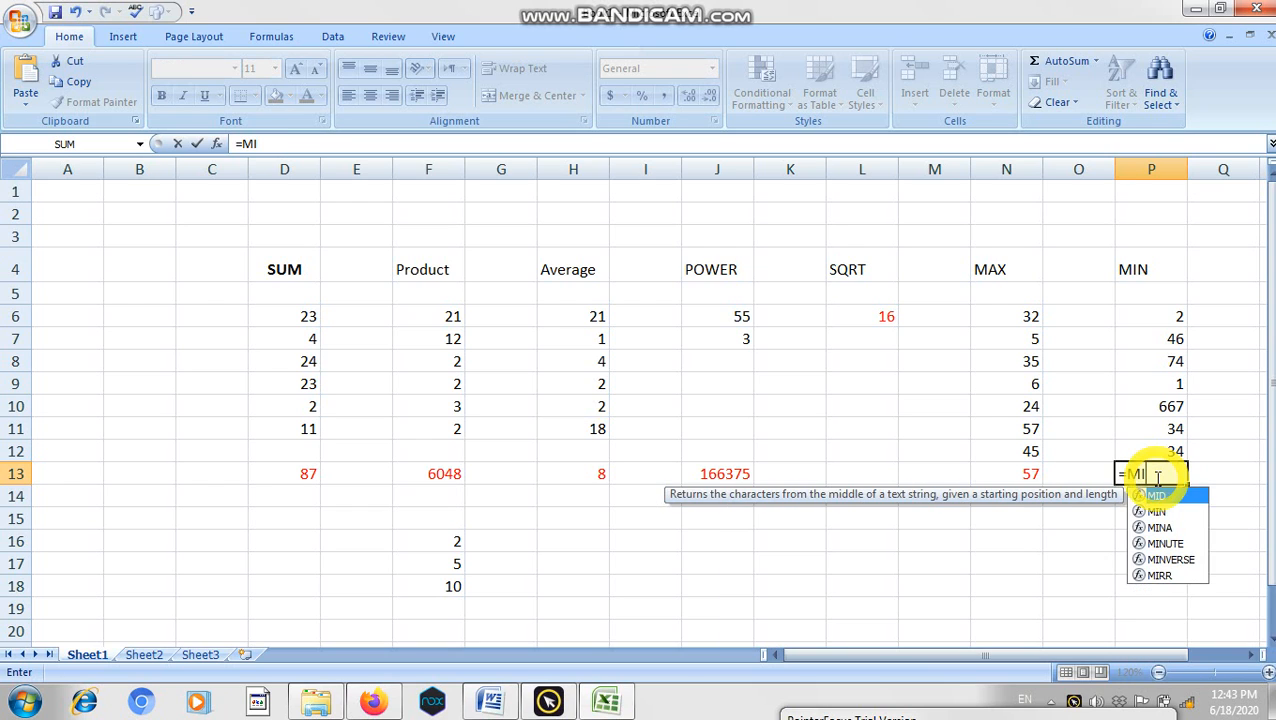
{"action": "type", "text": "N)"}
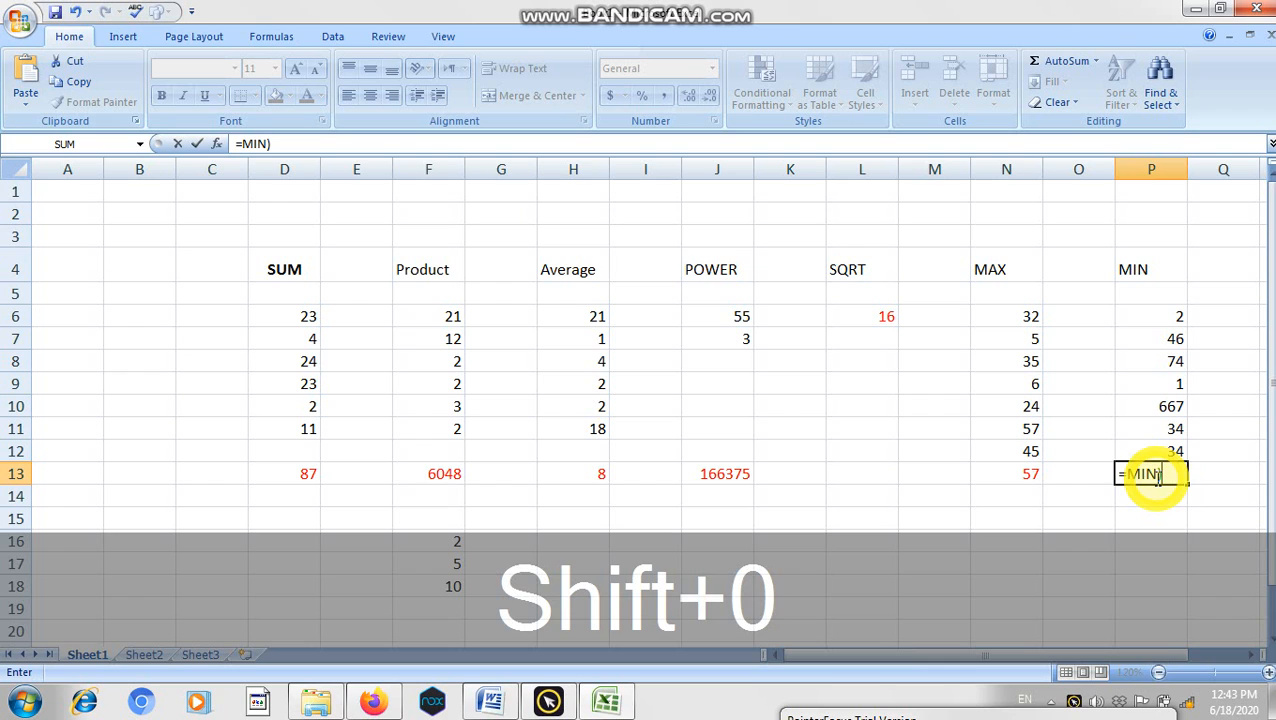
{"action": "key", "text": "BackSpace"}
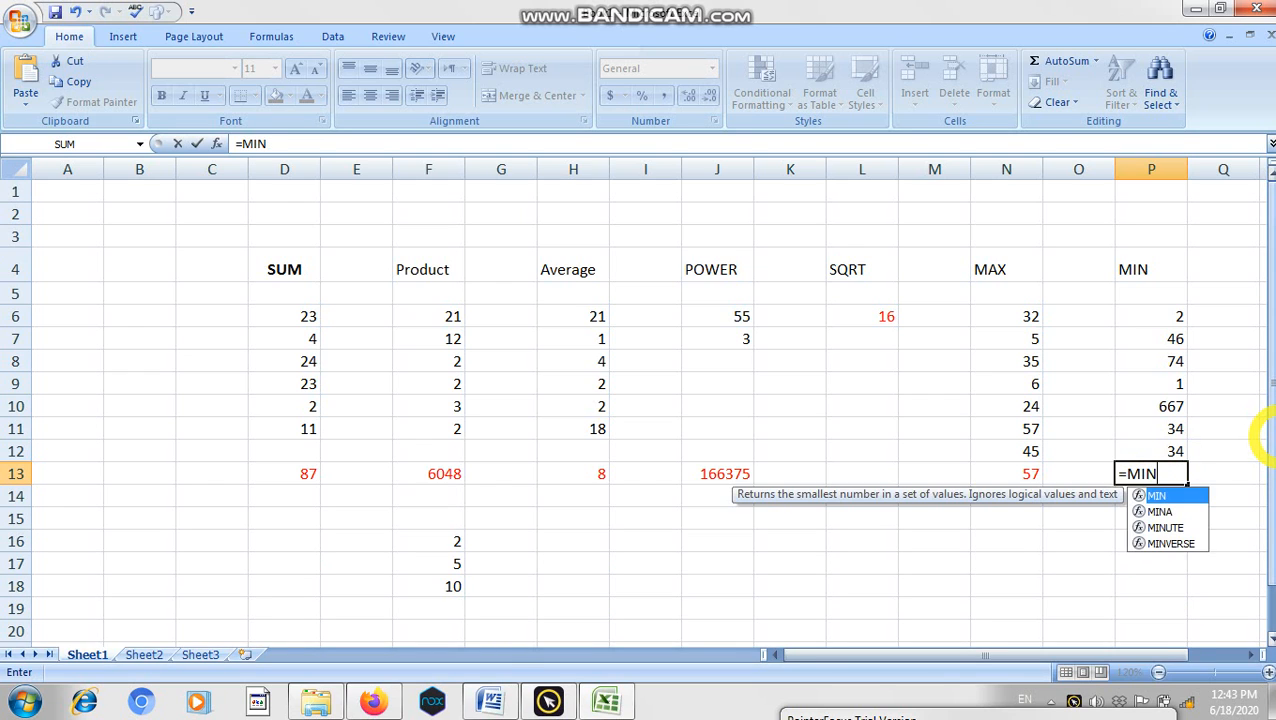
{"action": "type", "text": "("}
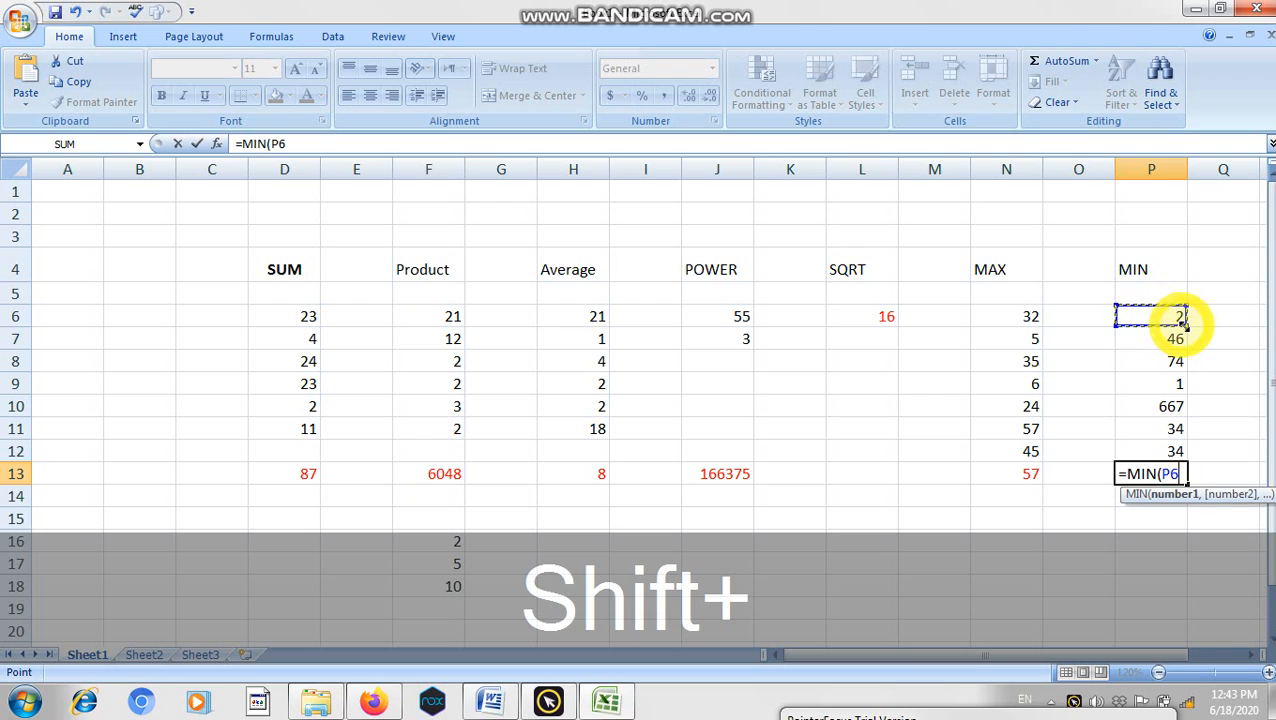
{"action": "left_click_drag", "start_coordinate": [1180, 318], "coordinate": [1173, 454]}
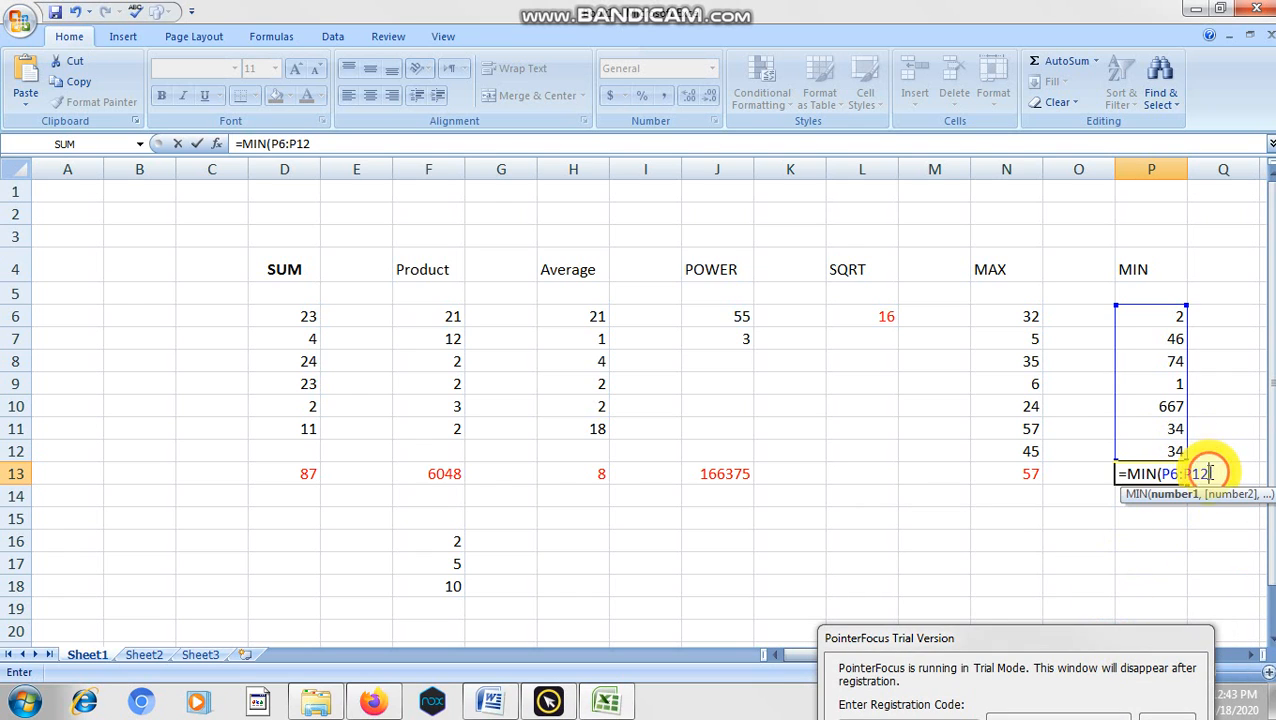
{"action": "type", "text": ")"}
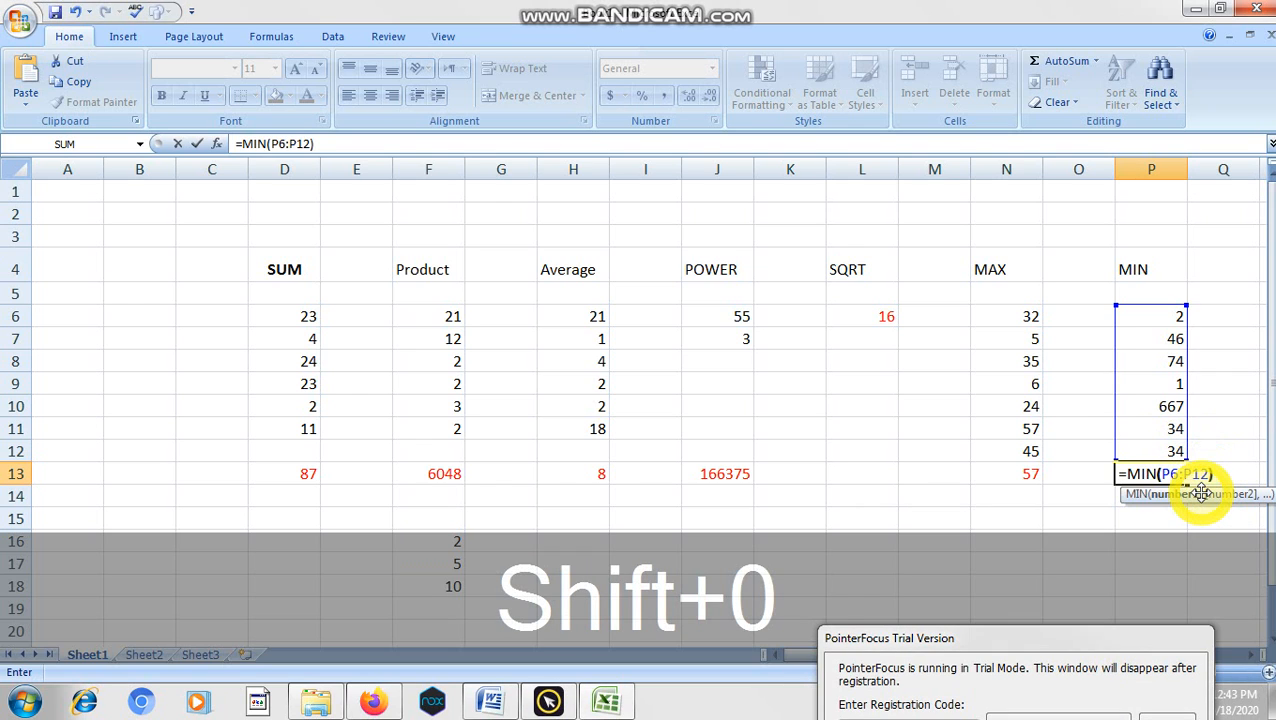
{"action": "key", "text": "Return"}
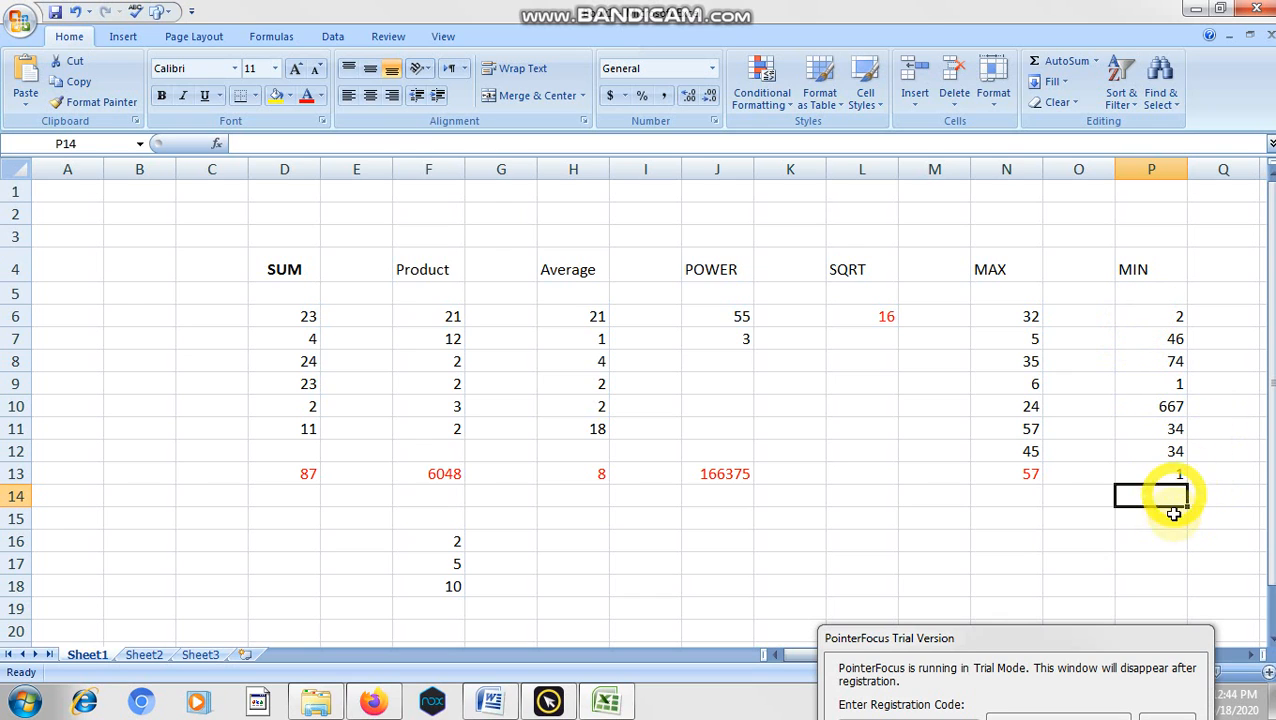
{"action": "left_click", "coordinate": [1140, 473]}
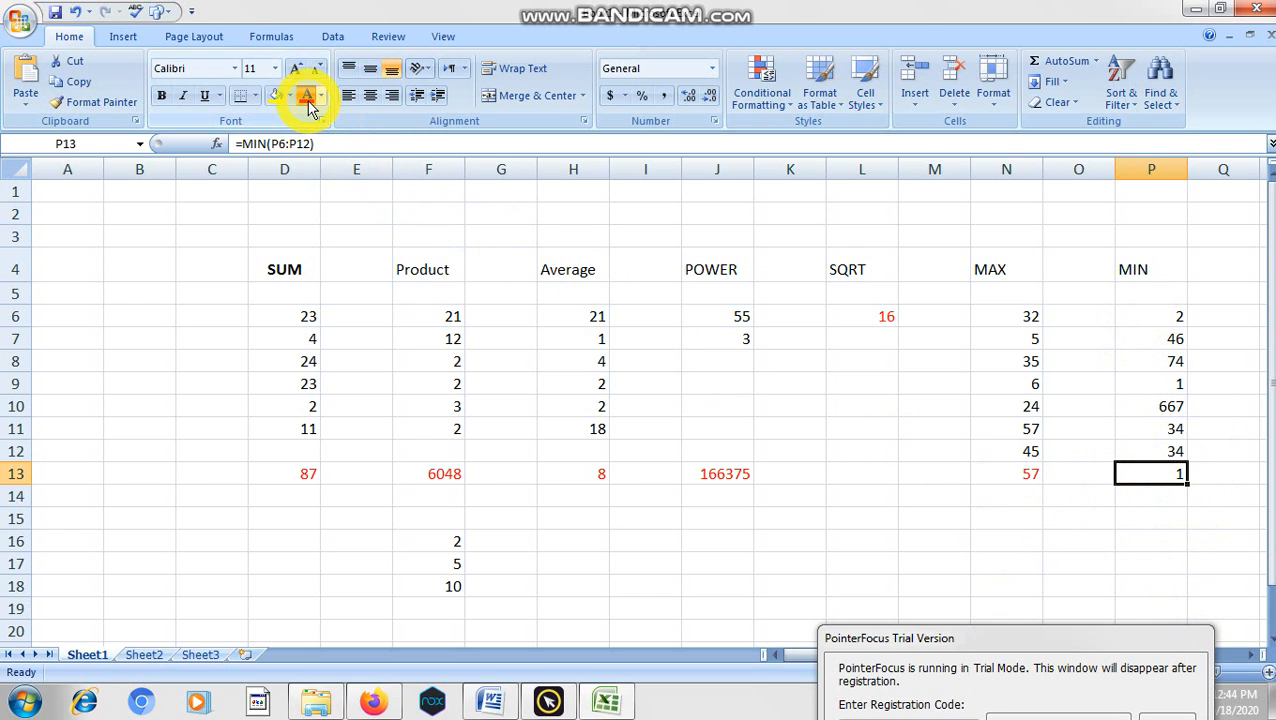
Step: Format all the column headings in cells D4 to P4 as bold and italic
{"action": "left_click_drag", "start_coordinate": [305, 262], "coordinate": [1128, 266]}
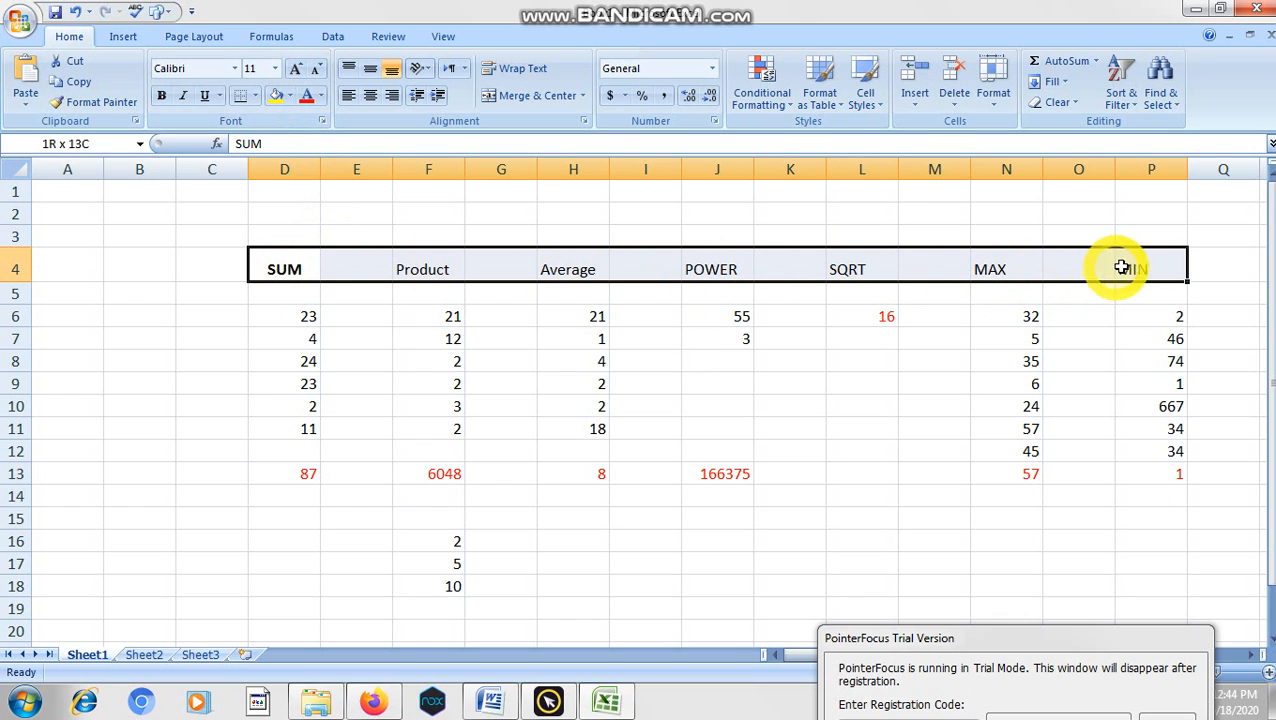
{"action": "left_click", "coordinate": [182, 97]}
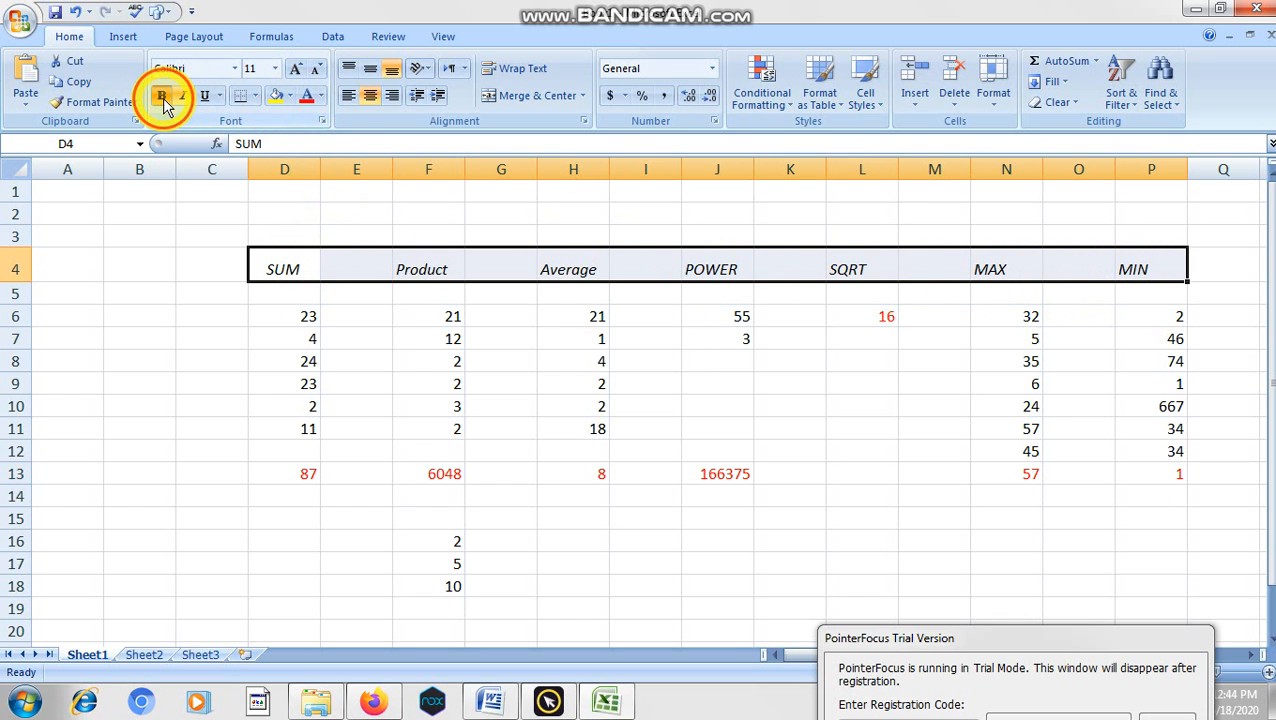
{"action": "left_click", "coordinate": [162, 97]}
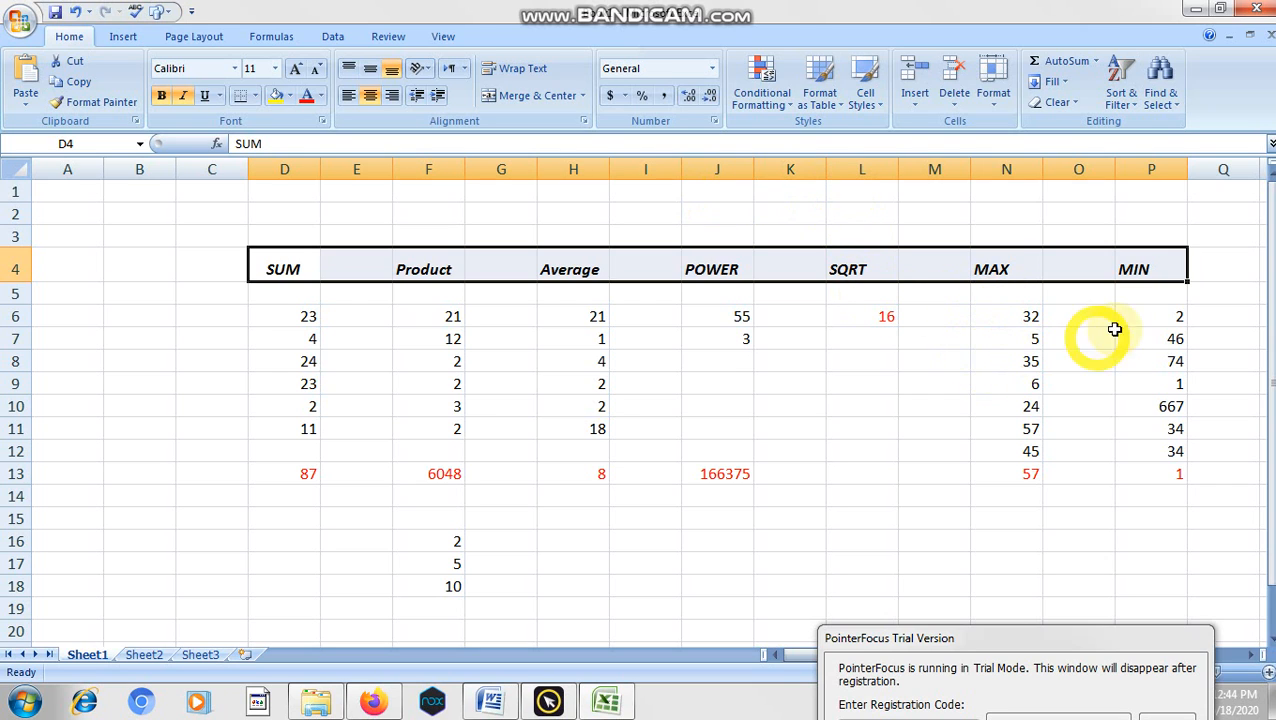
{"action": "left_click", "coordinate": [1158, 540]}
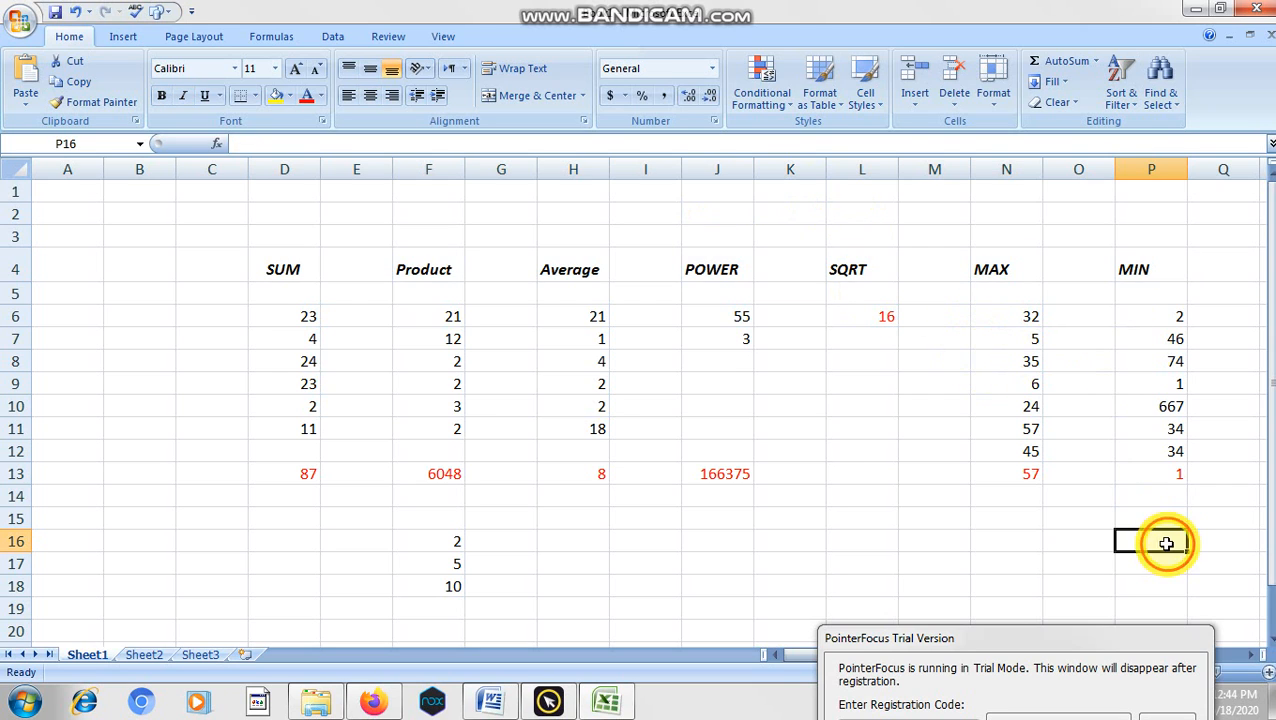
Step: Use the AutoSum Max function on cells N6 to N13 to insert the maximum in cell N14
{"action": "left_click", "coordinate": [1097, 62]}
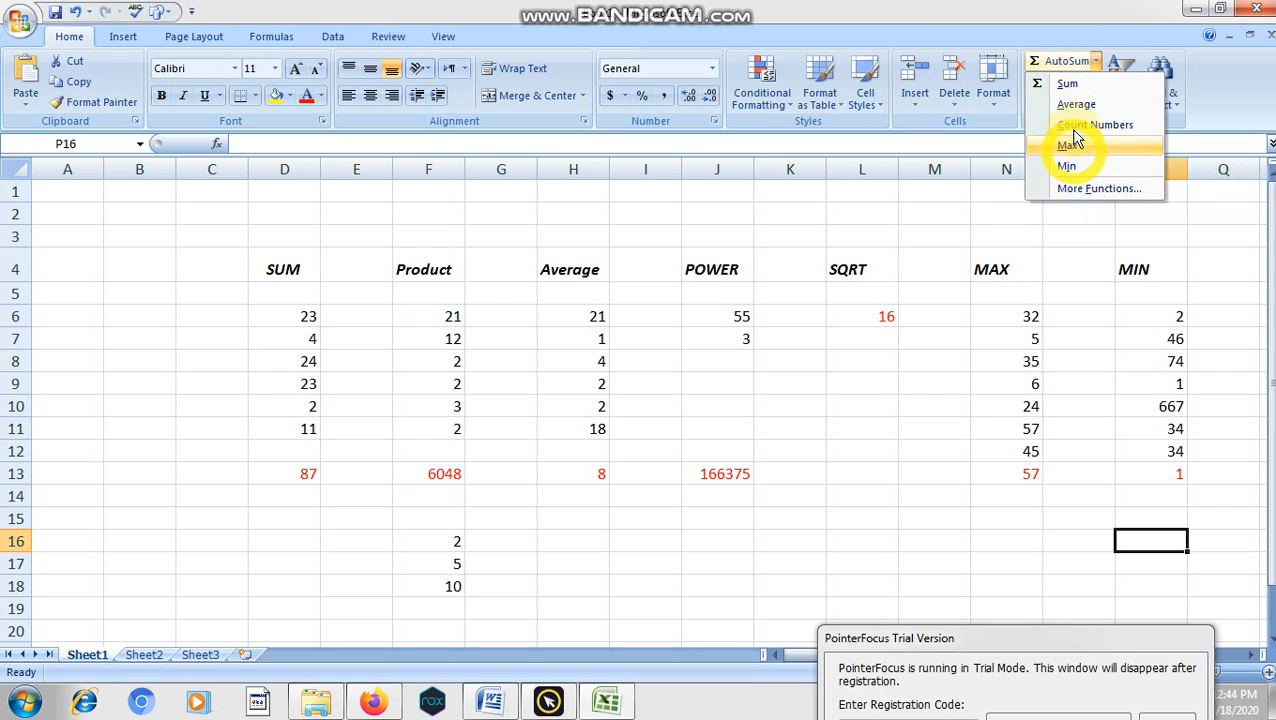
{"action": "left_click", "coordinate": [1017, 361]}
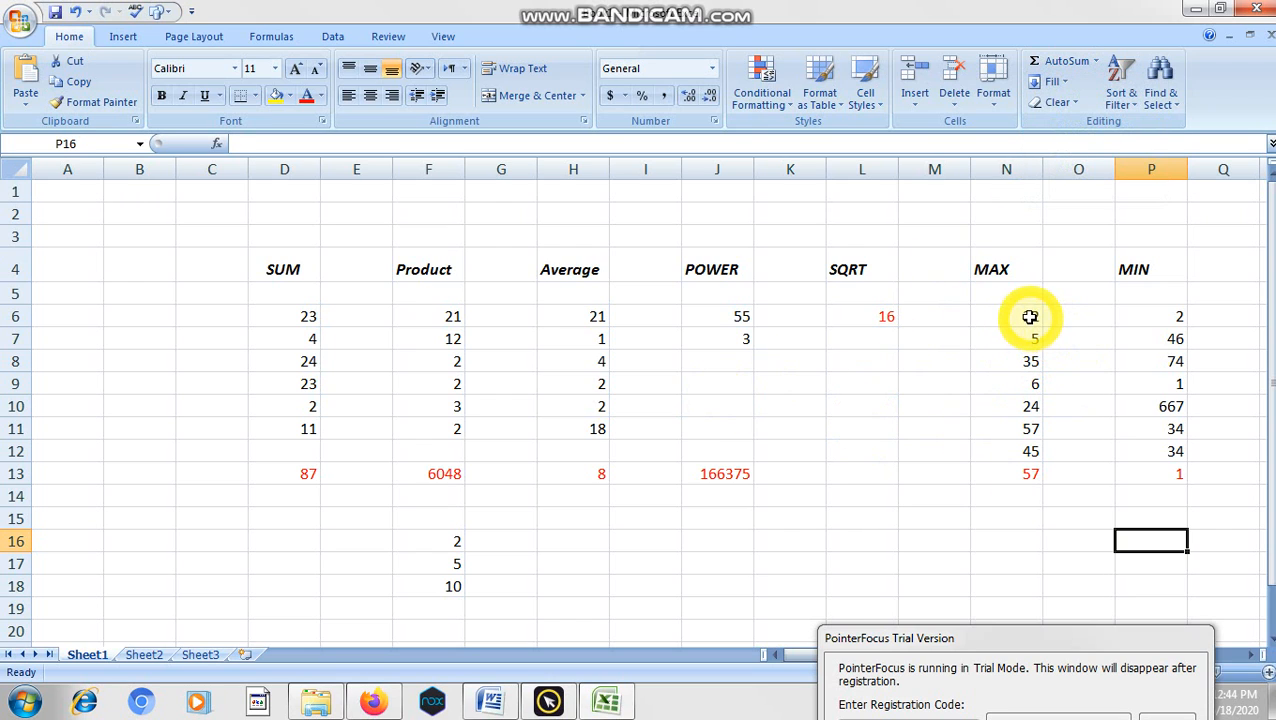
{"action": "left_click_drag", "start_coordinate": [1031, 316], "coordinate": [1031, 470]}
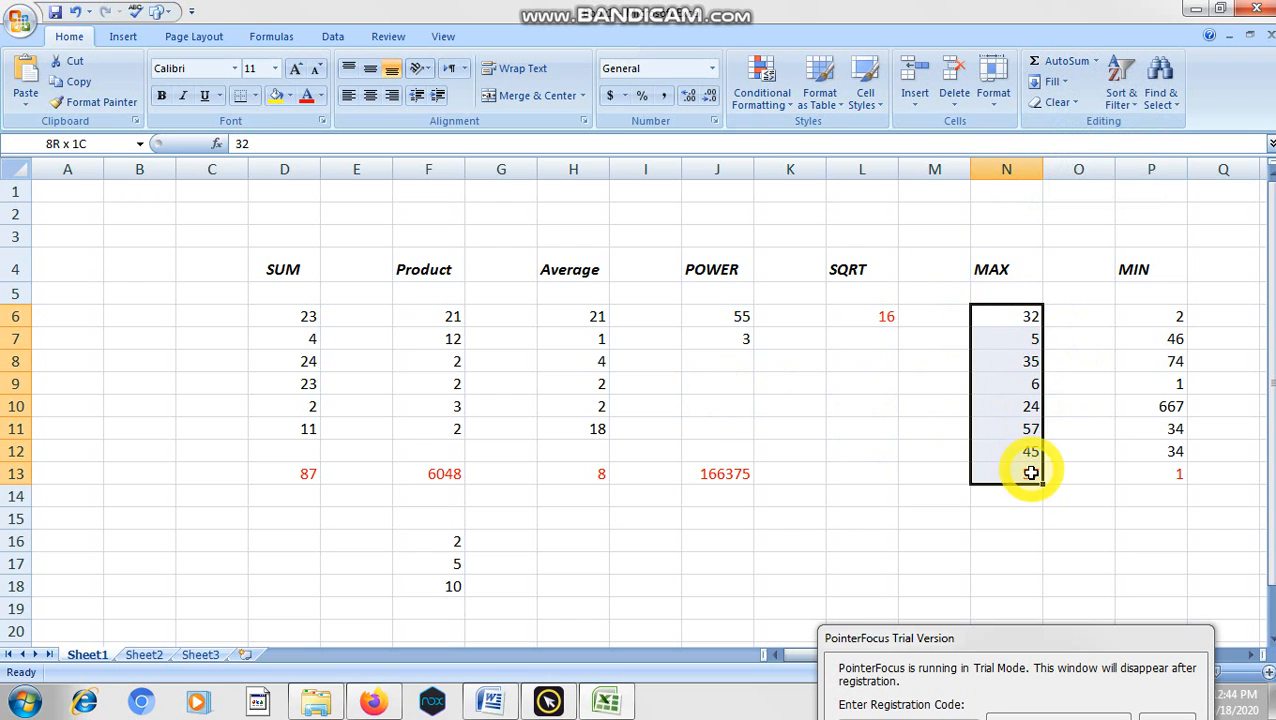
{"action": "left_click", "coordinate": [1097, 64]}
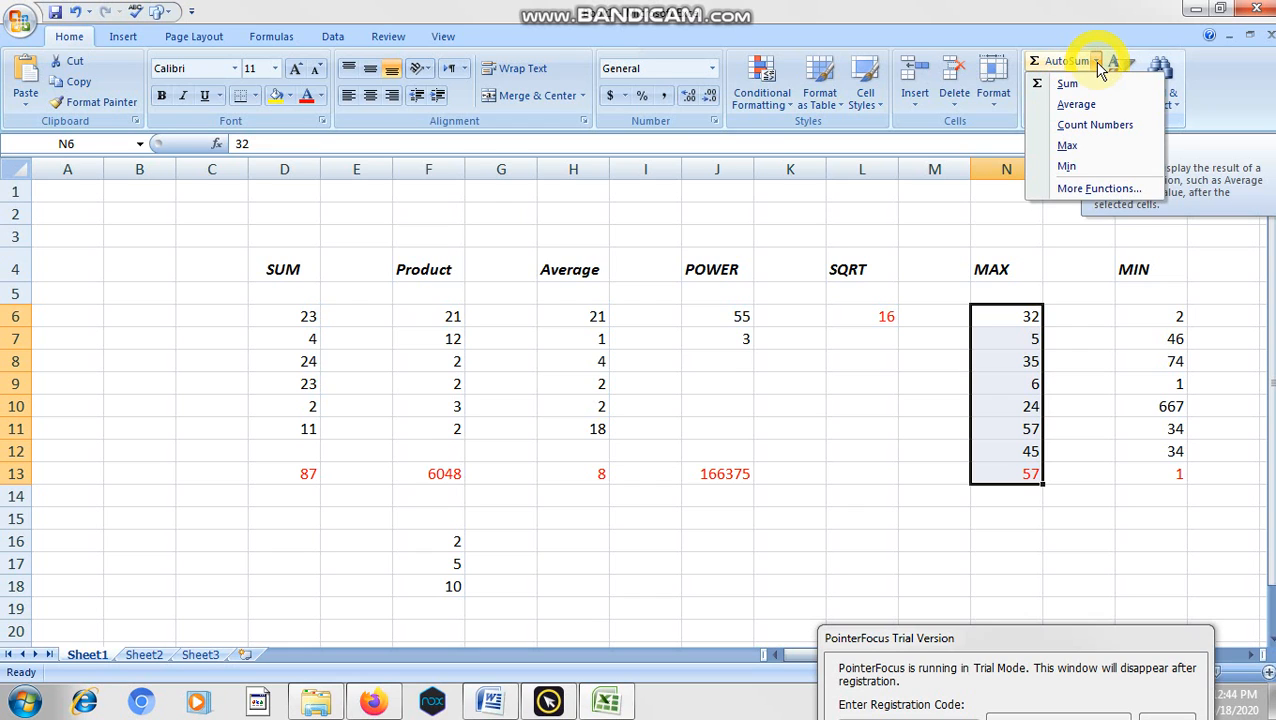
{"action": "left_click", "coordinate": [1072, 147]}
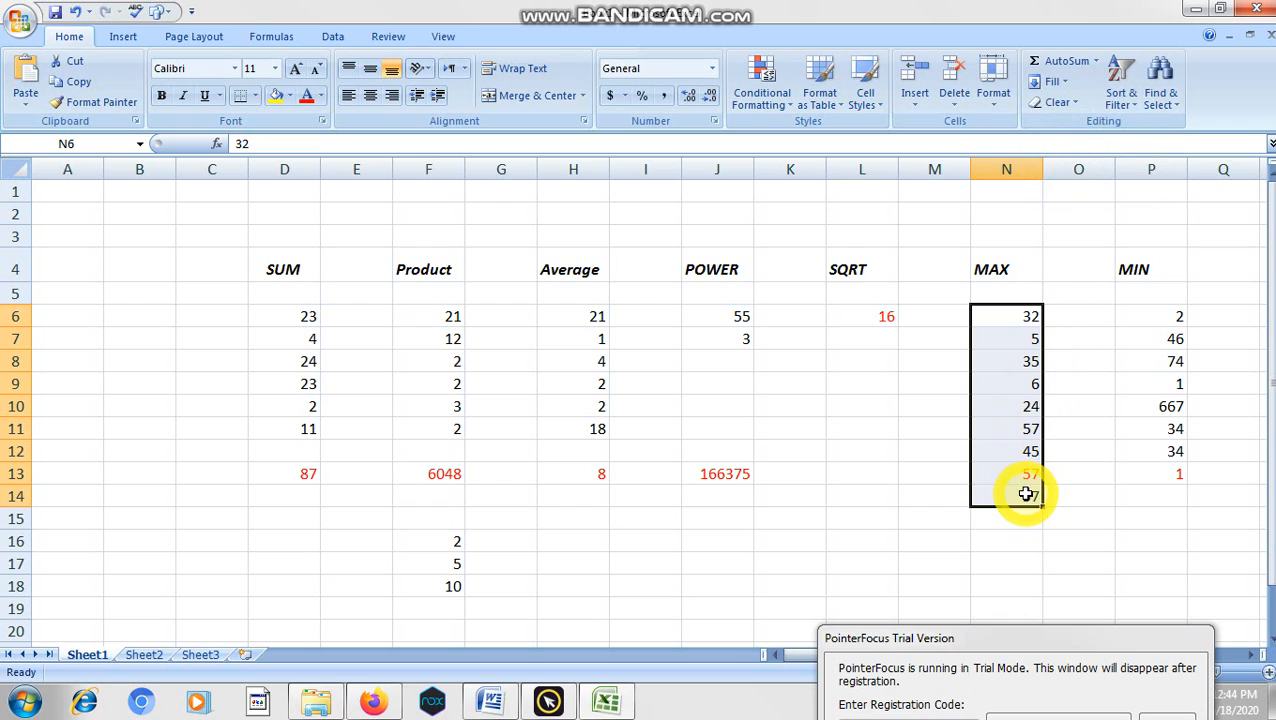
{"action": "left_click", "coordinate": [856, 495]}
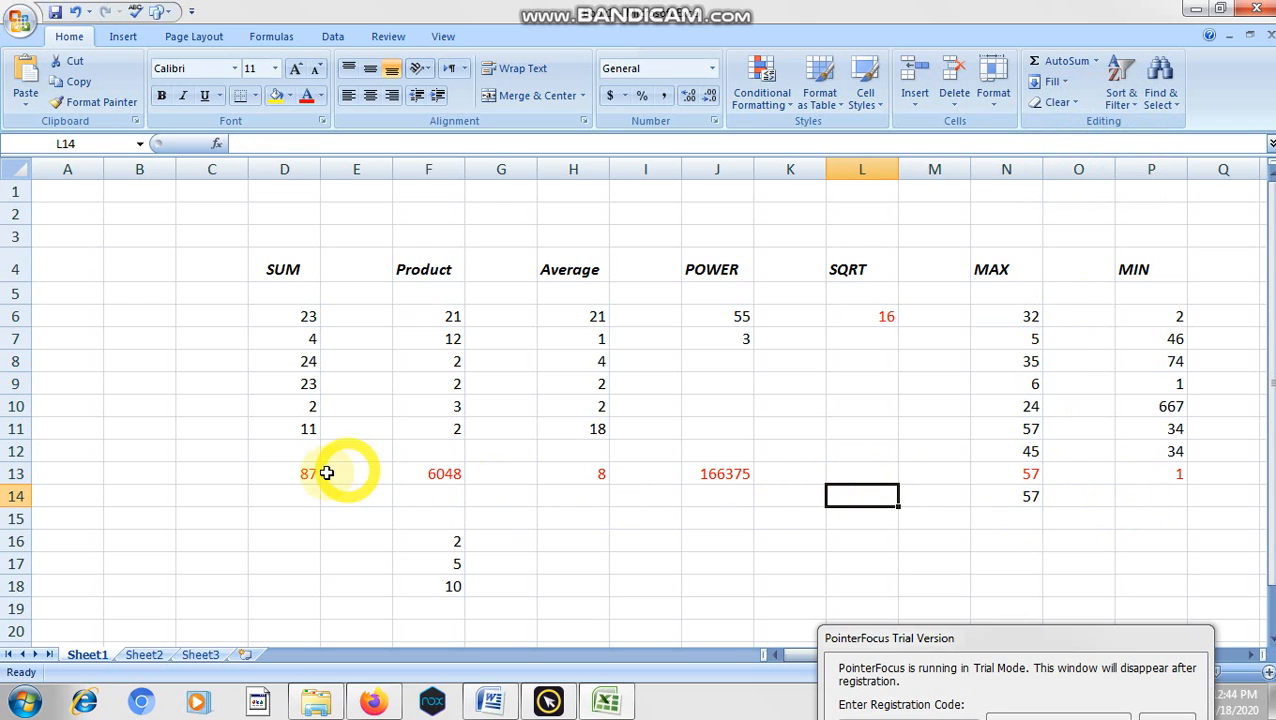
Step: Select the row of results from cell D13 to cell L13
{"action": "left_click_drag", "start_coordinate": [309, 473], "coordinate": [842, 469]}
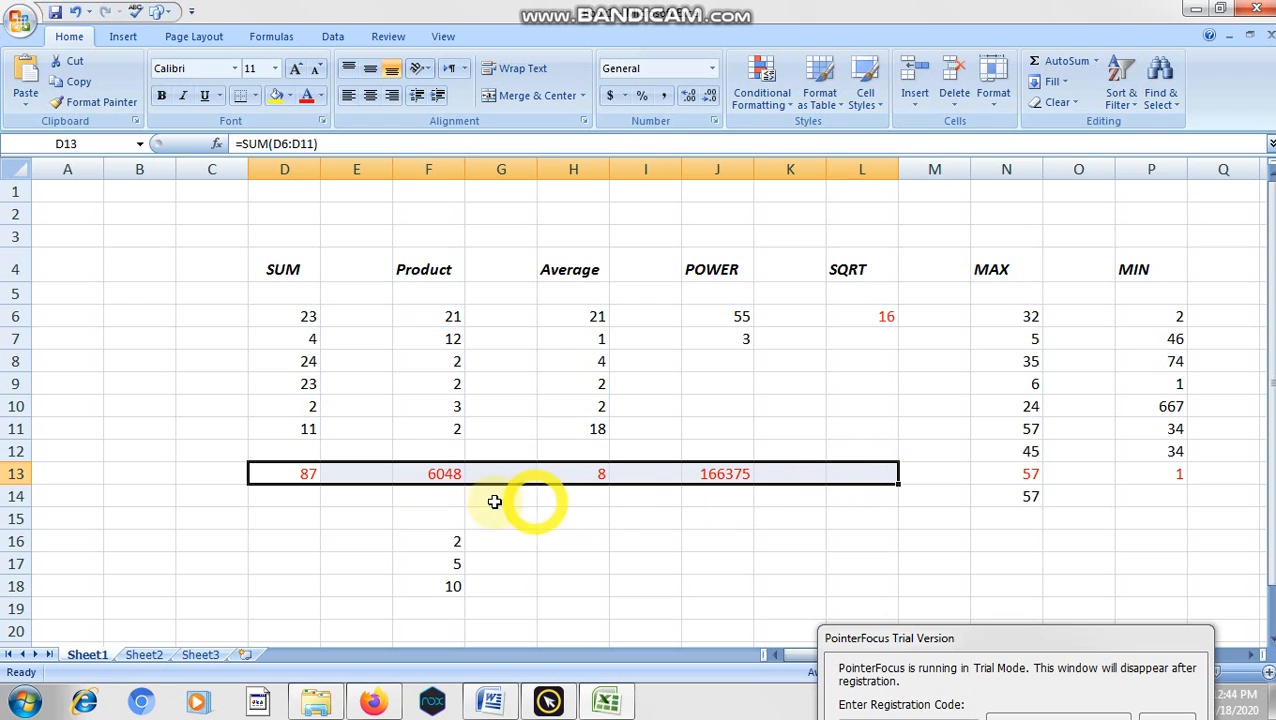